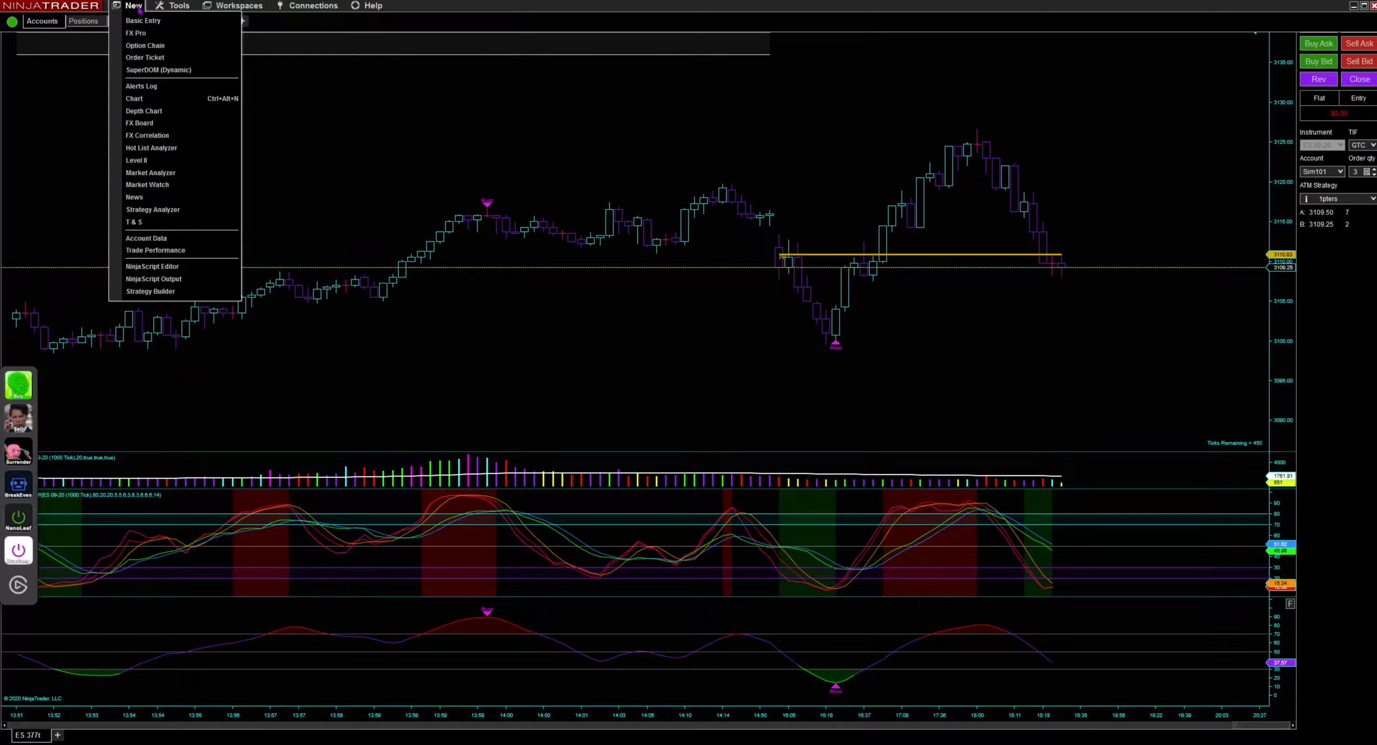
Step: Open the Strategy Builder and begin a new strategy, proceeding to its general settings
click(189, 291)
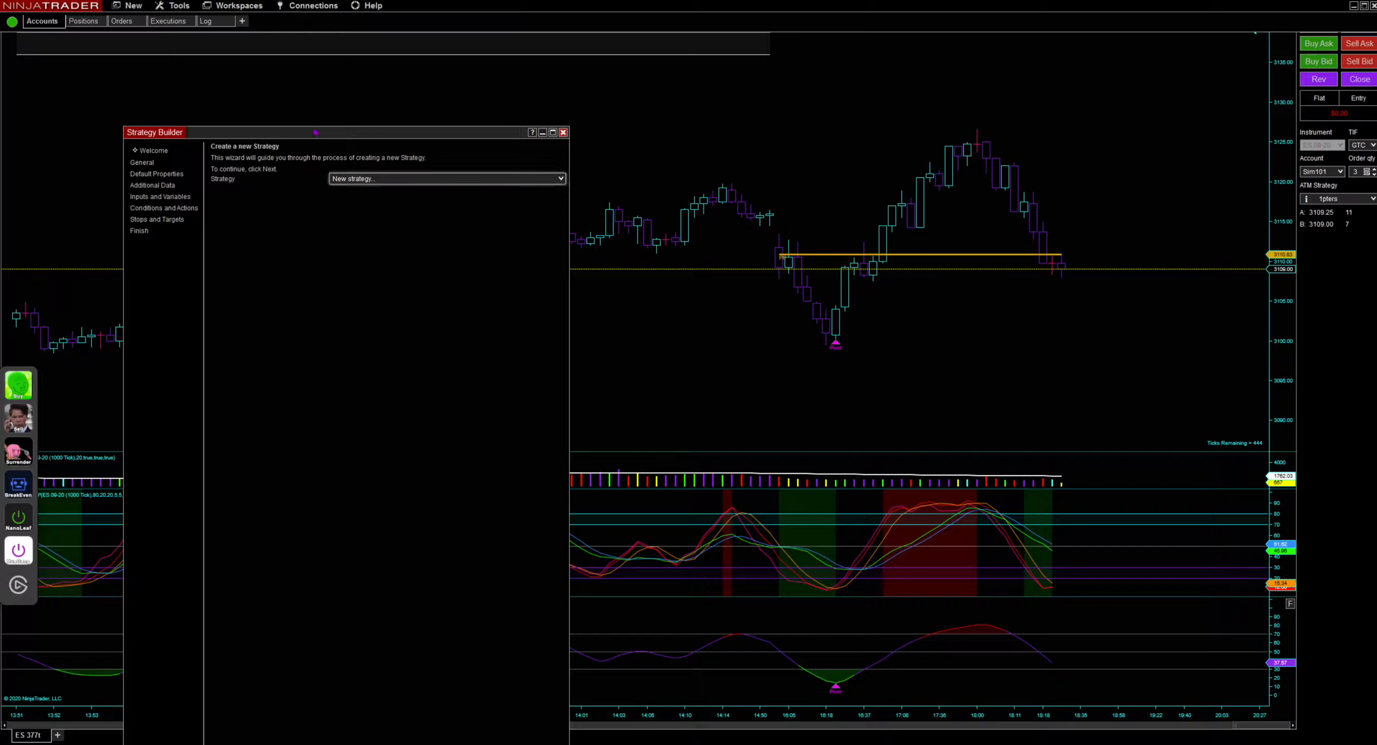
drag(302, 135, 277, 43)
click(327, 85)
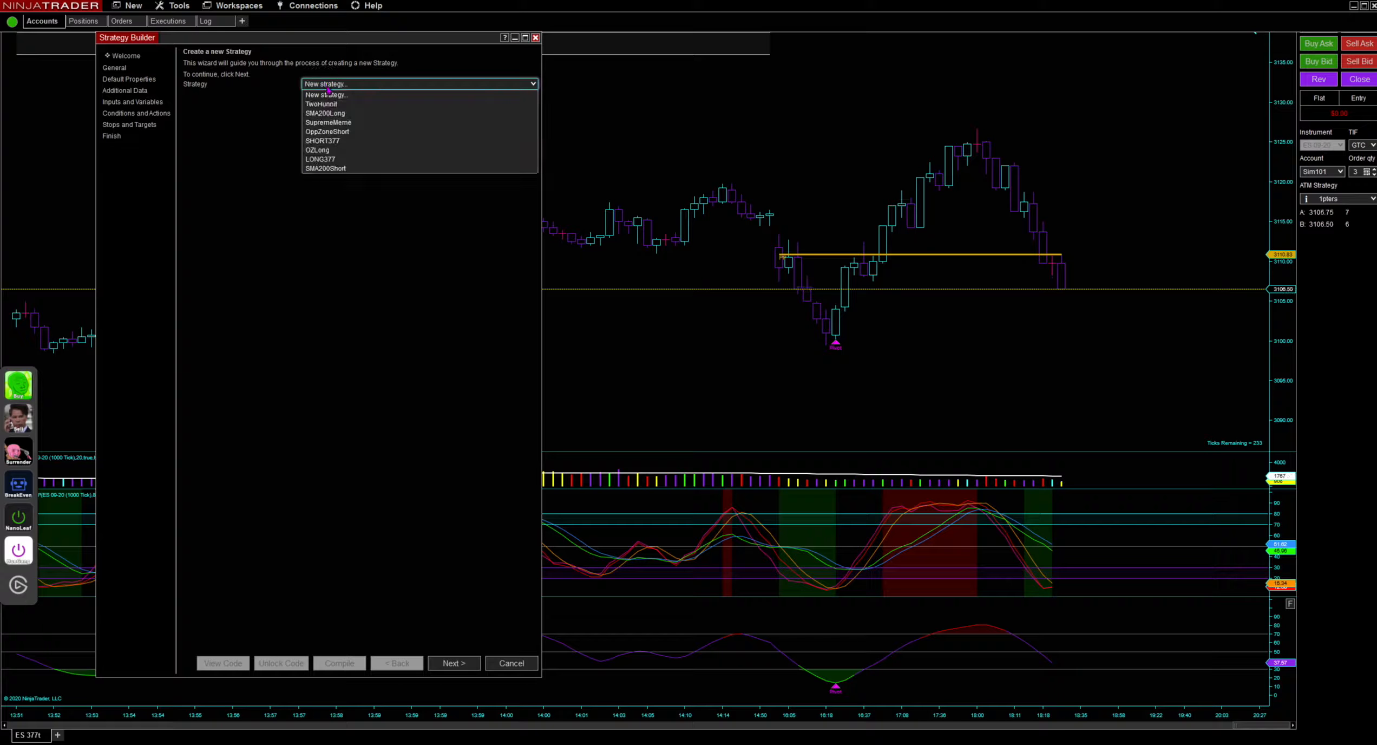
click(328, 92)
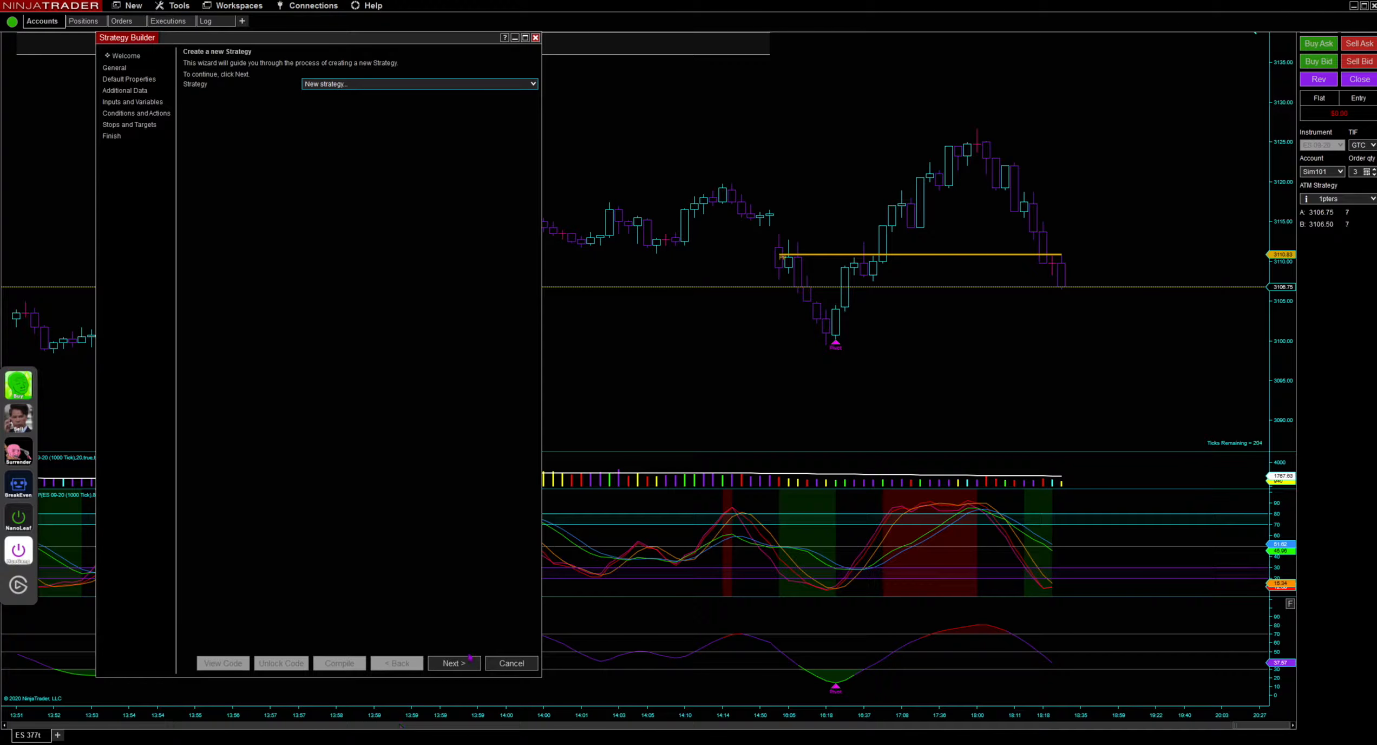
click(454, 663)
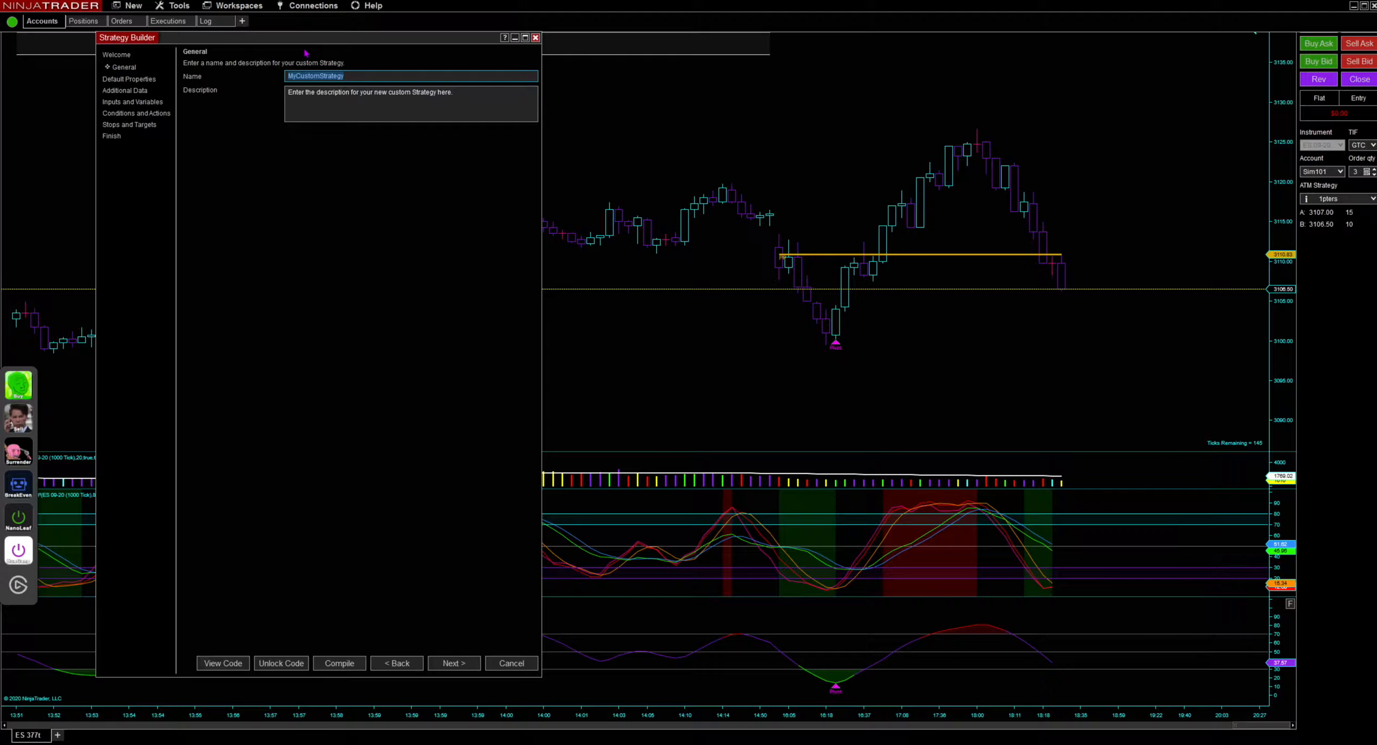
Step: Name the strategy EMACross2150, describe it as "EMA Cross, 21/50", and continue to the default properties
text(EMACross2150)
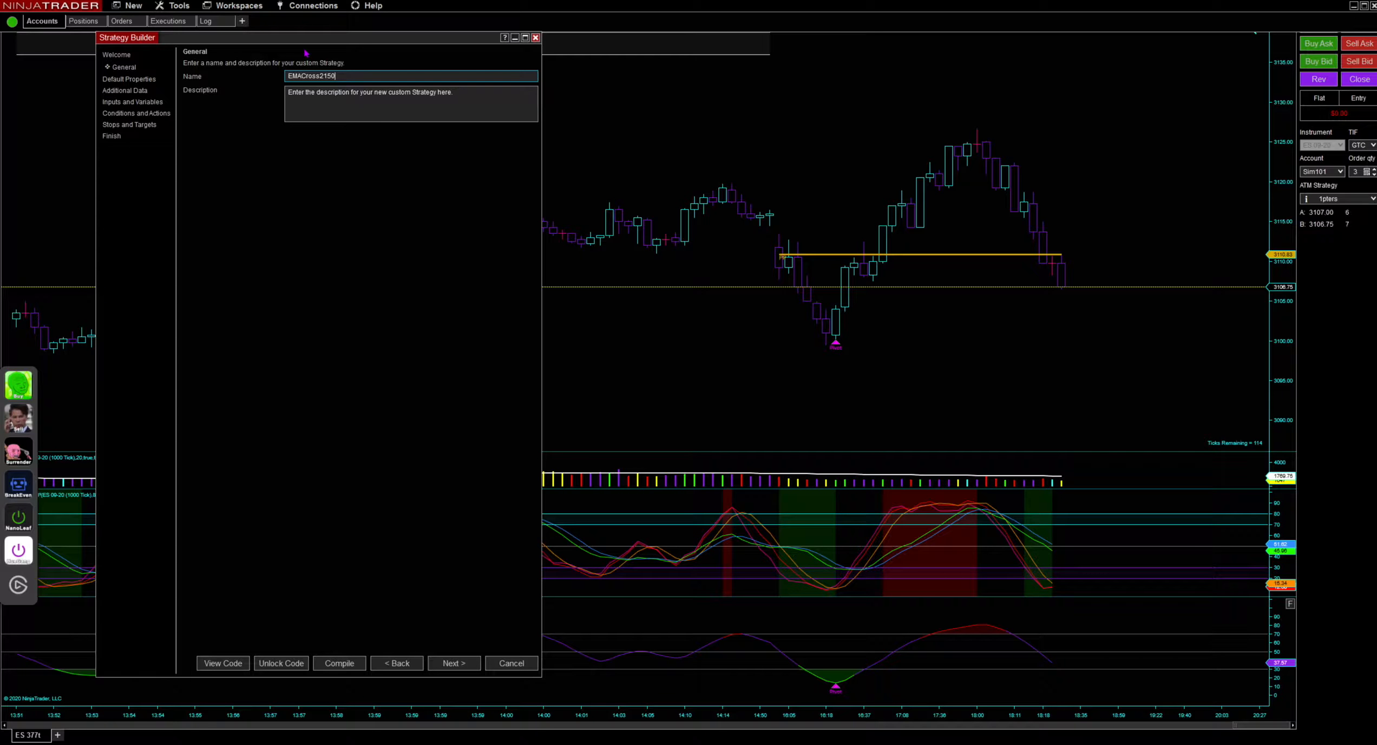
double_click(396, 102)
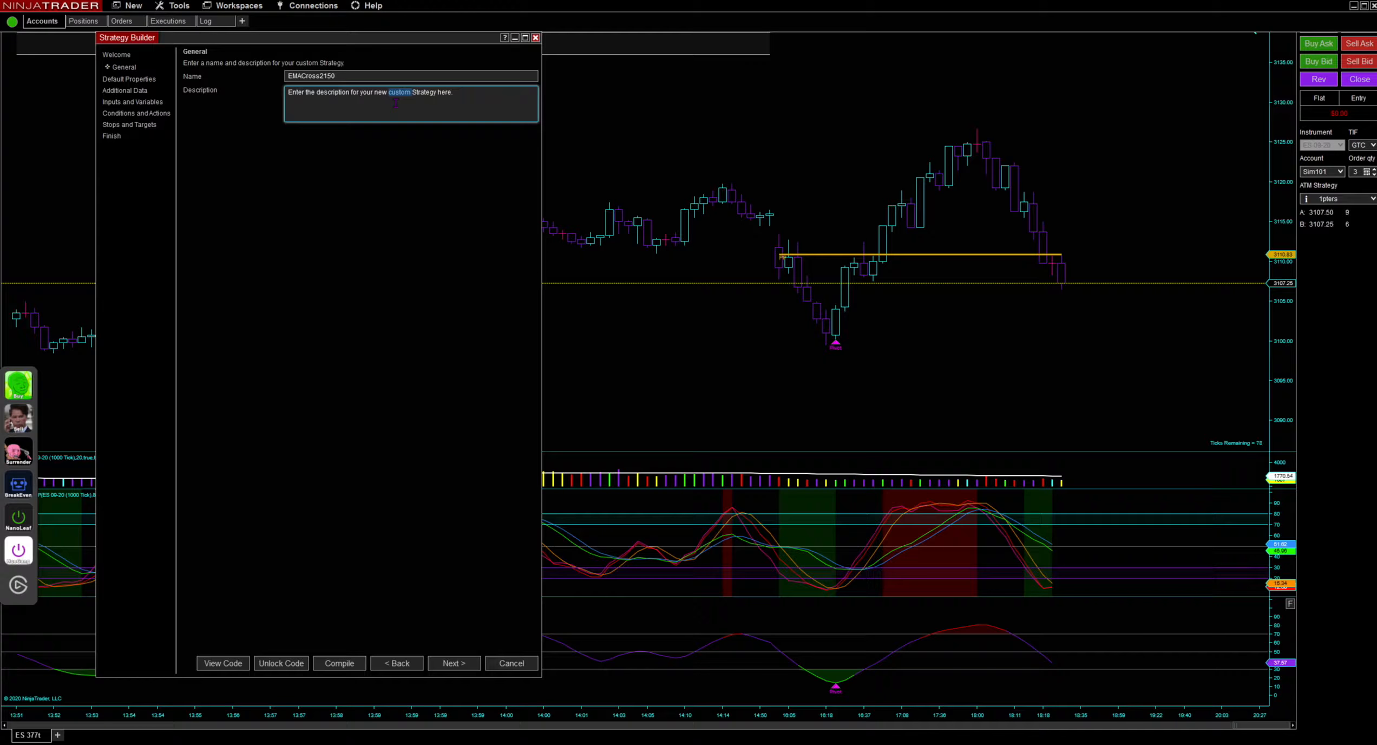
key(ctrl+a)
key(BackSpace)
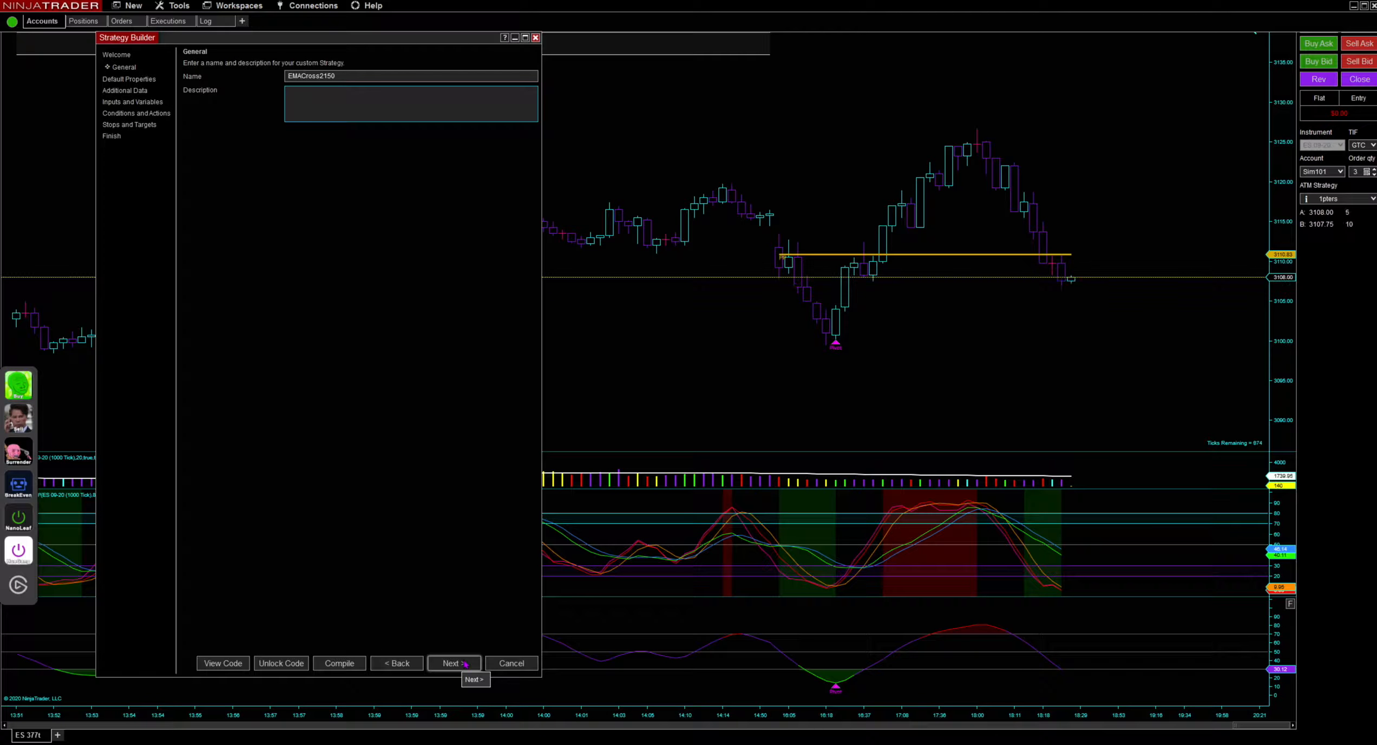
text(EM)
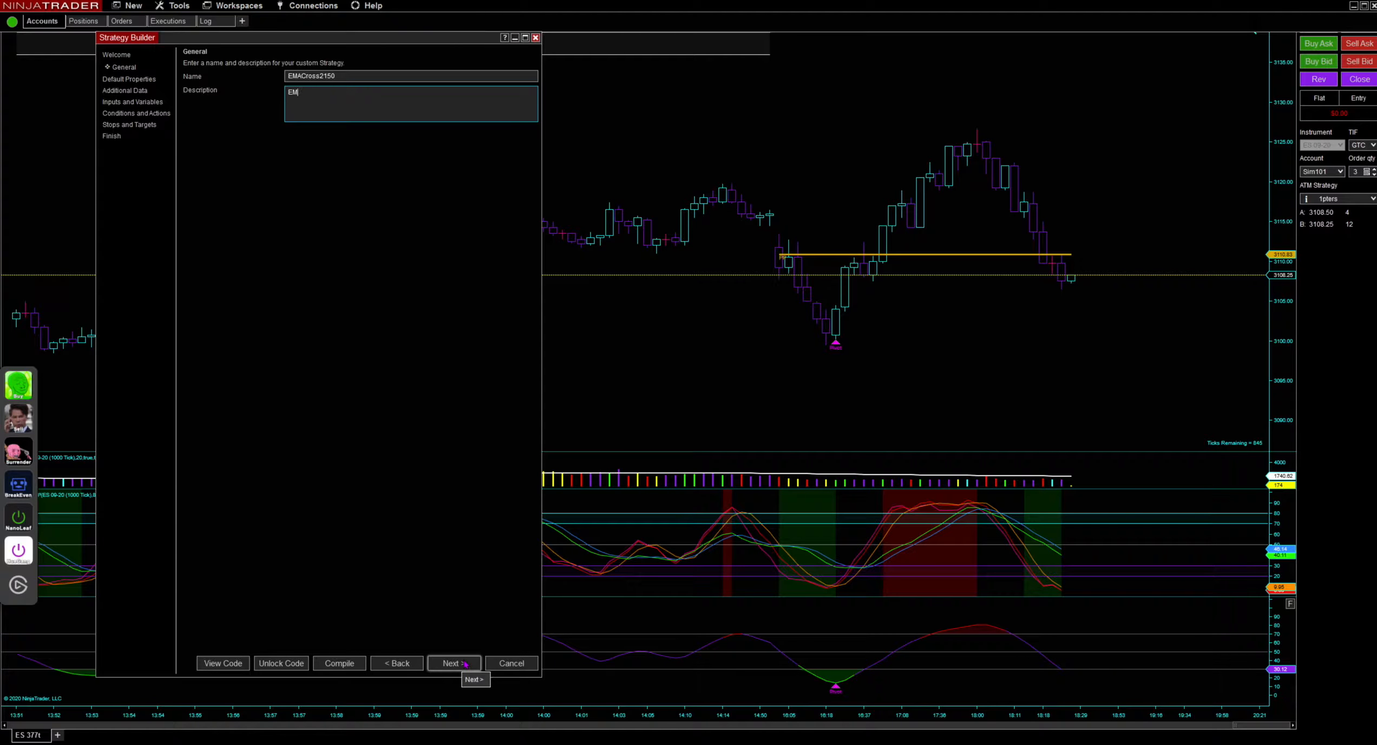
text(ACross, 21/50)
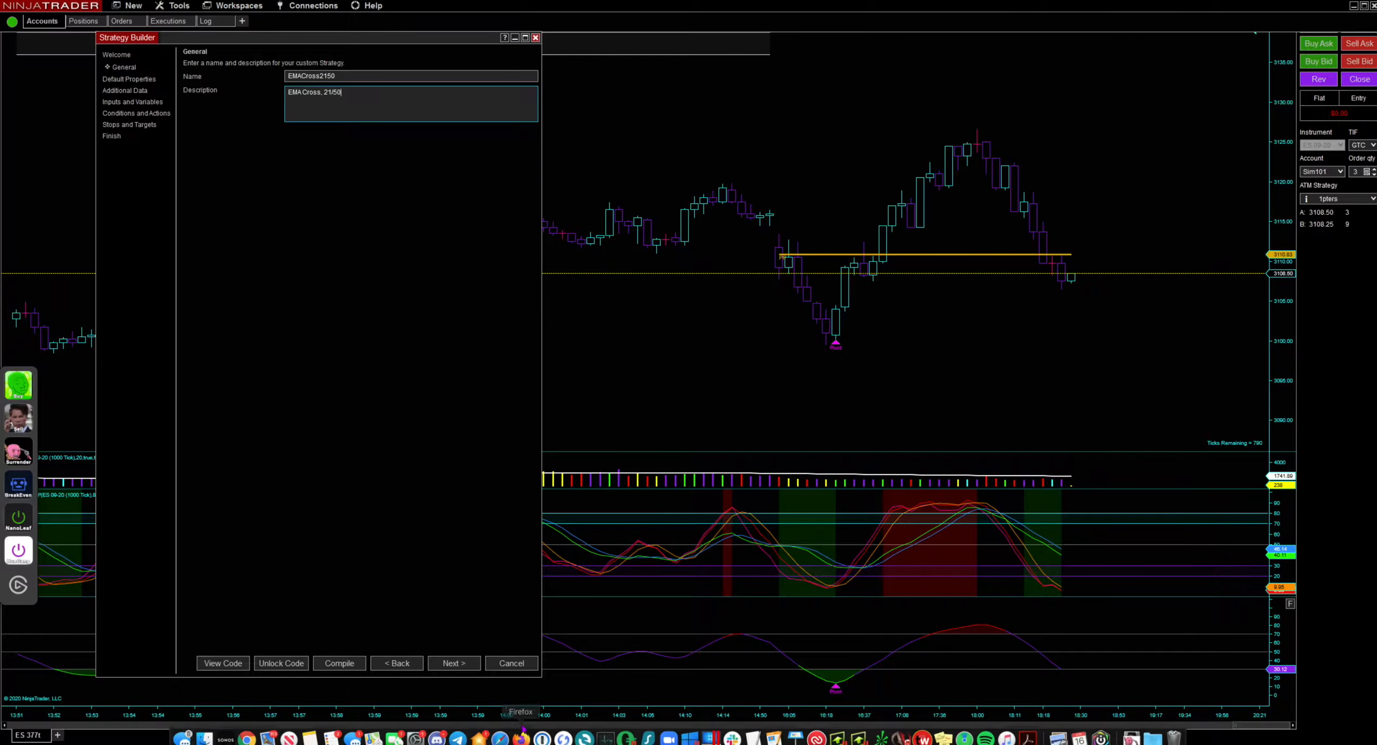
click(454, 663)
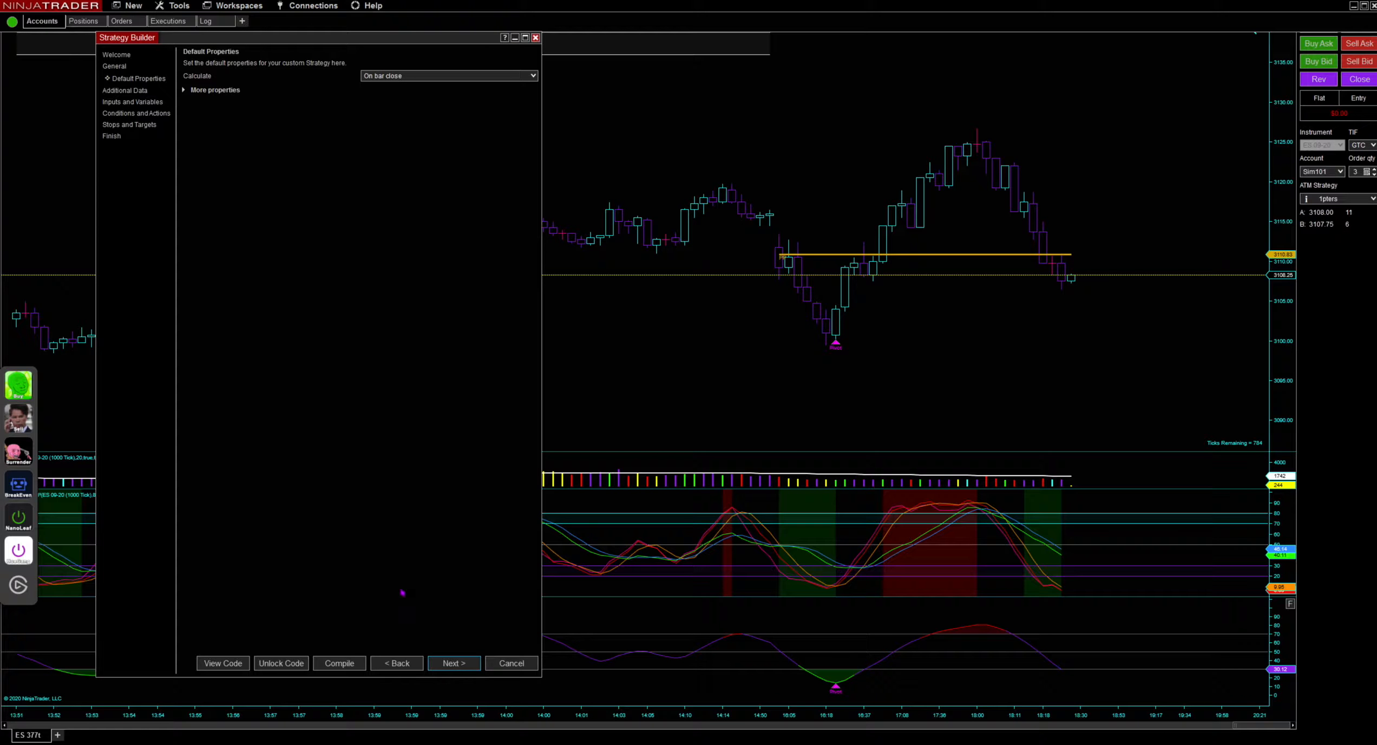
Step: Examine the strategy's full default properties, including the available Calculate and Entry handling options
click(195, 91)
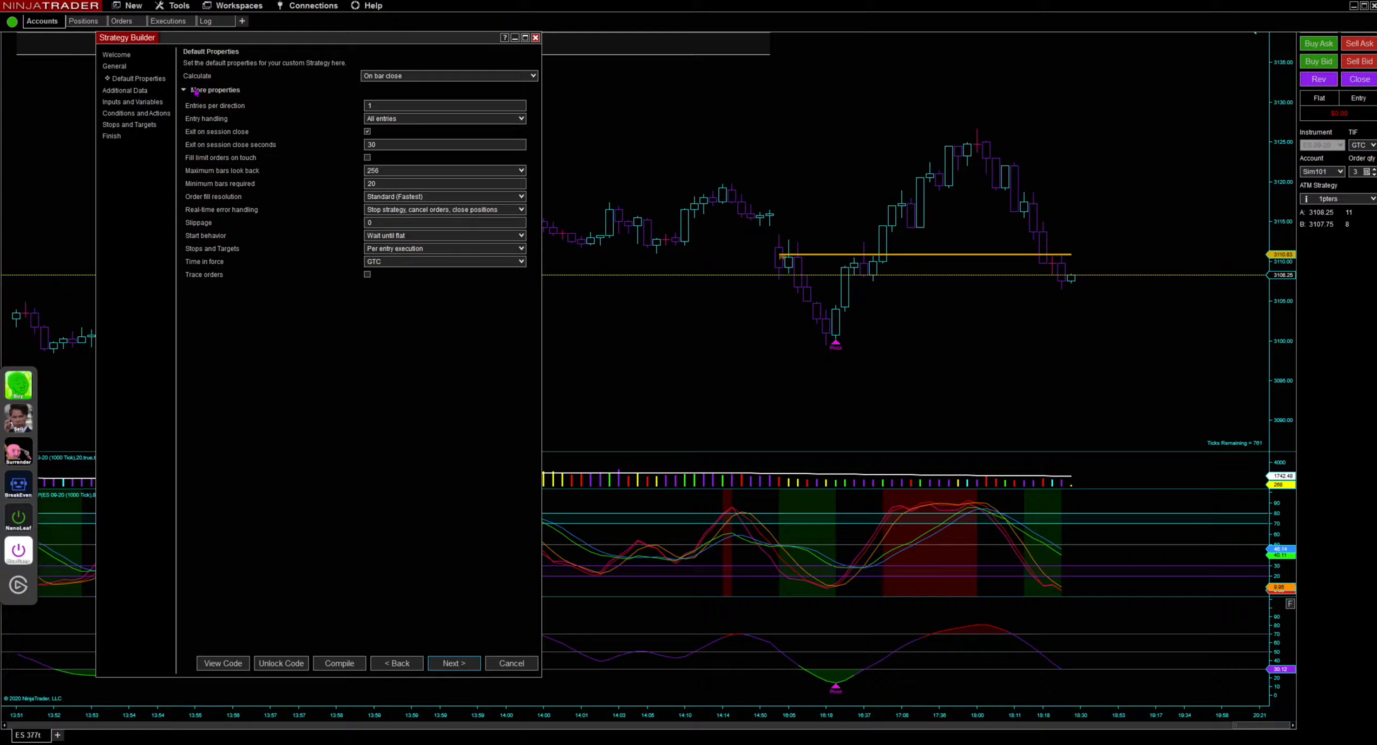
click(452, 77)
click(453, 79)
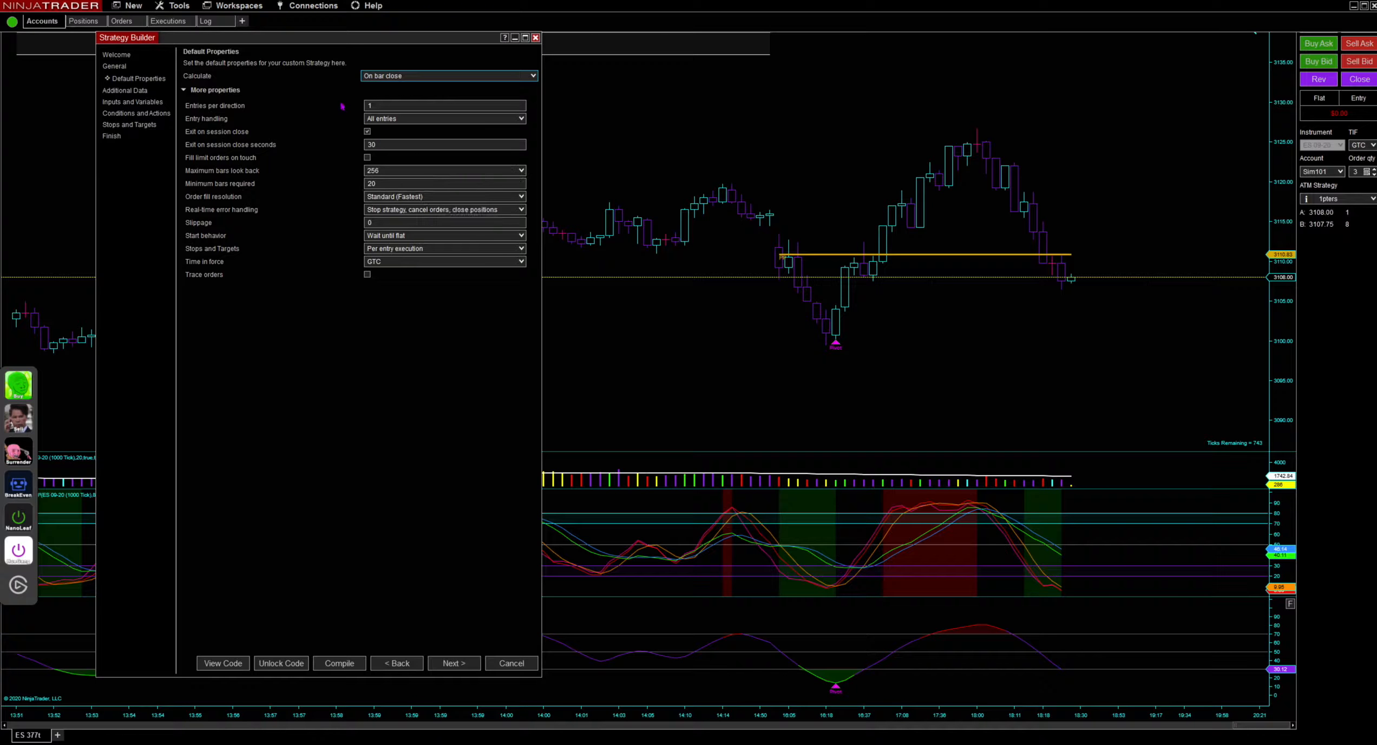
click(388, 119)
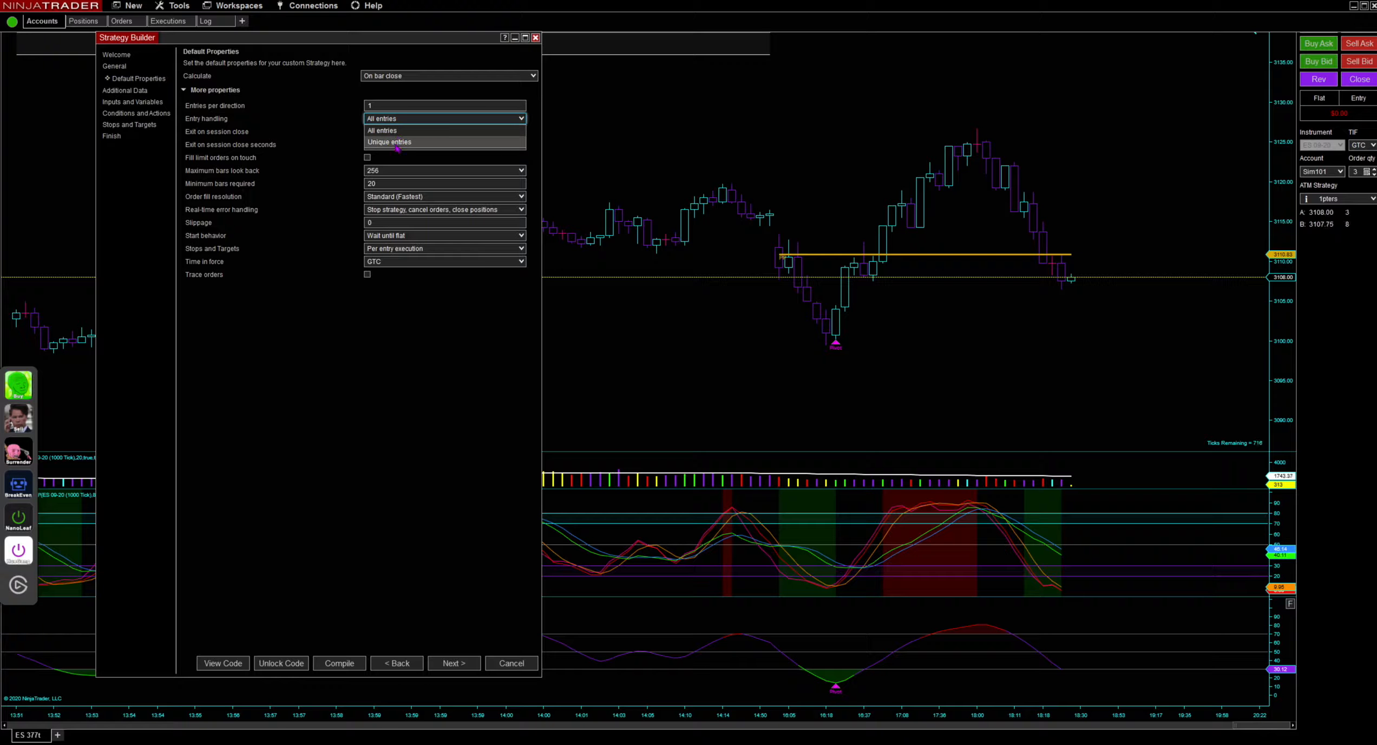
click(460, 311)
click(432, 76)
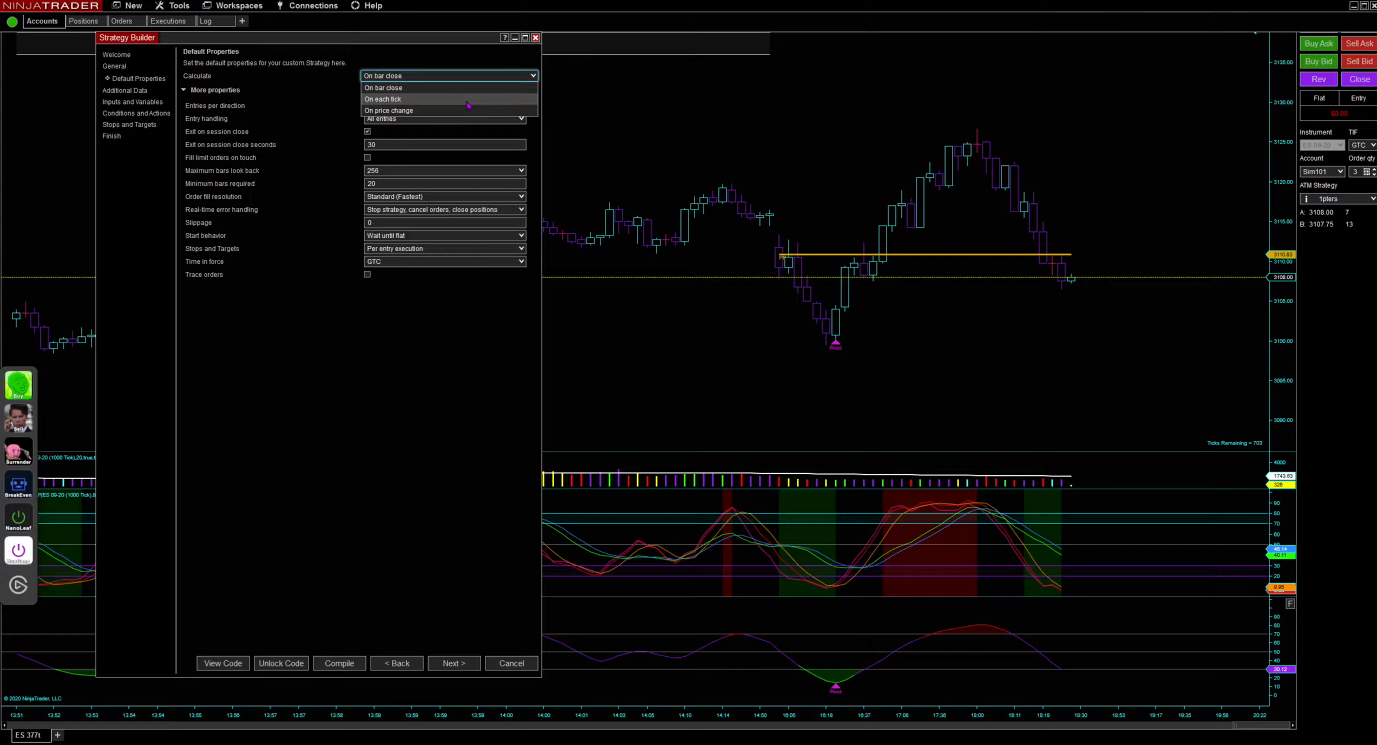
click(394, 517)
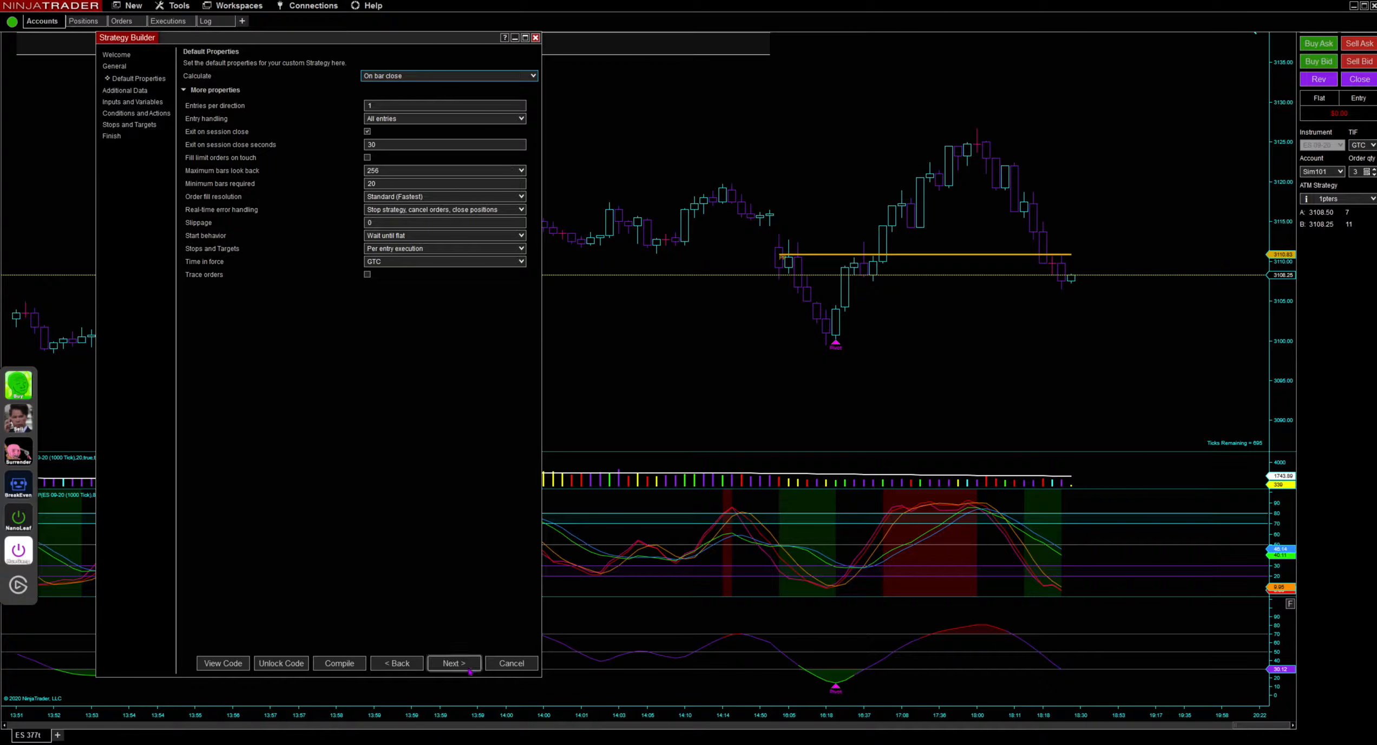
Step: Proceed to the strategy's inputs without adding data series and define a new input named Take Profit with default 8
click(466, 667)
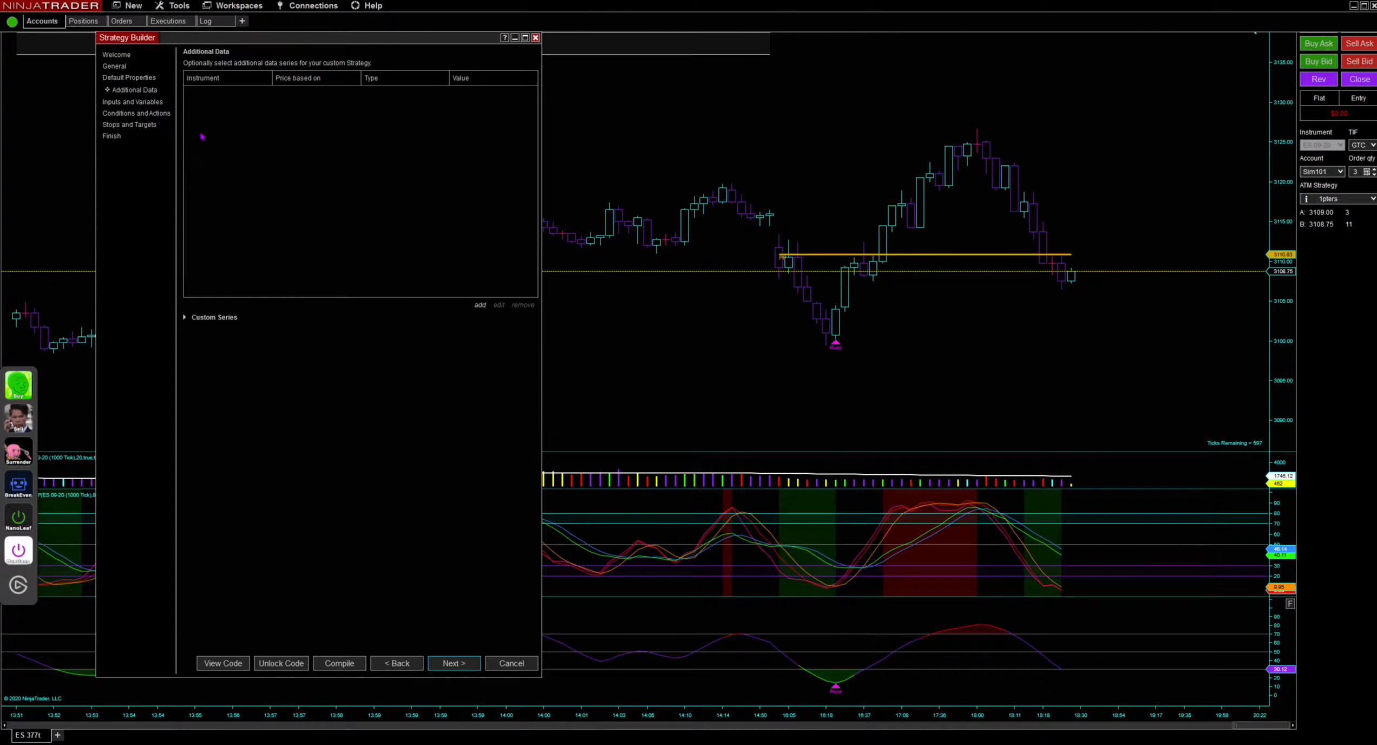
click(456, 668)
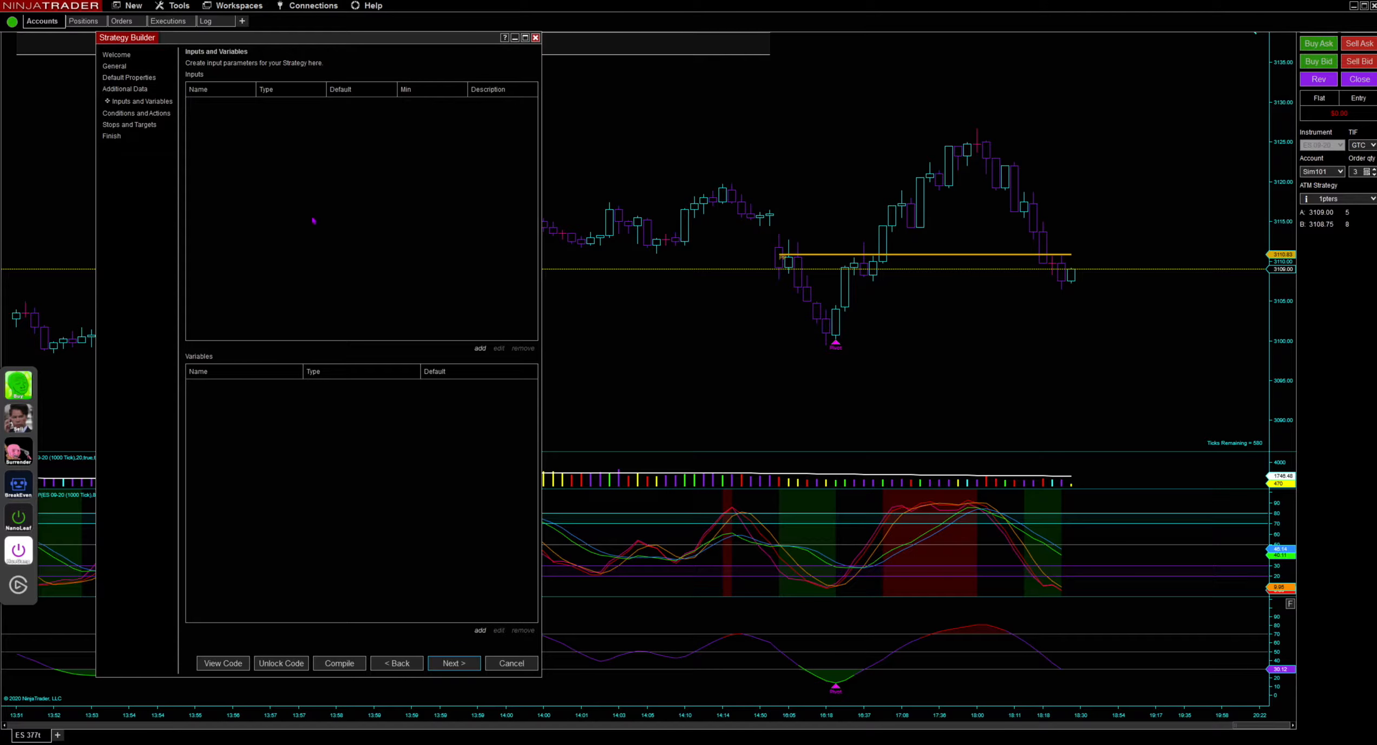
click(481, 349)
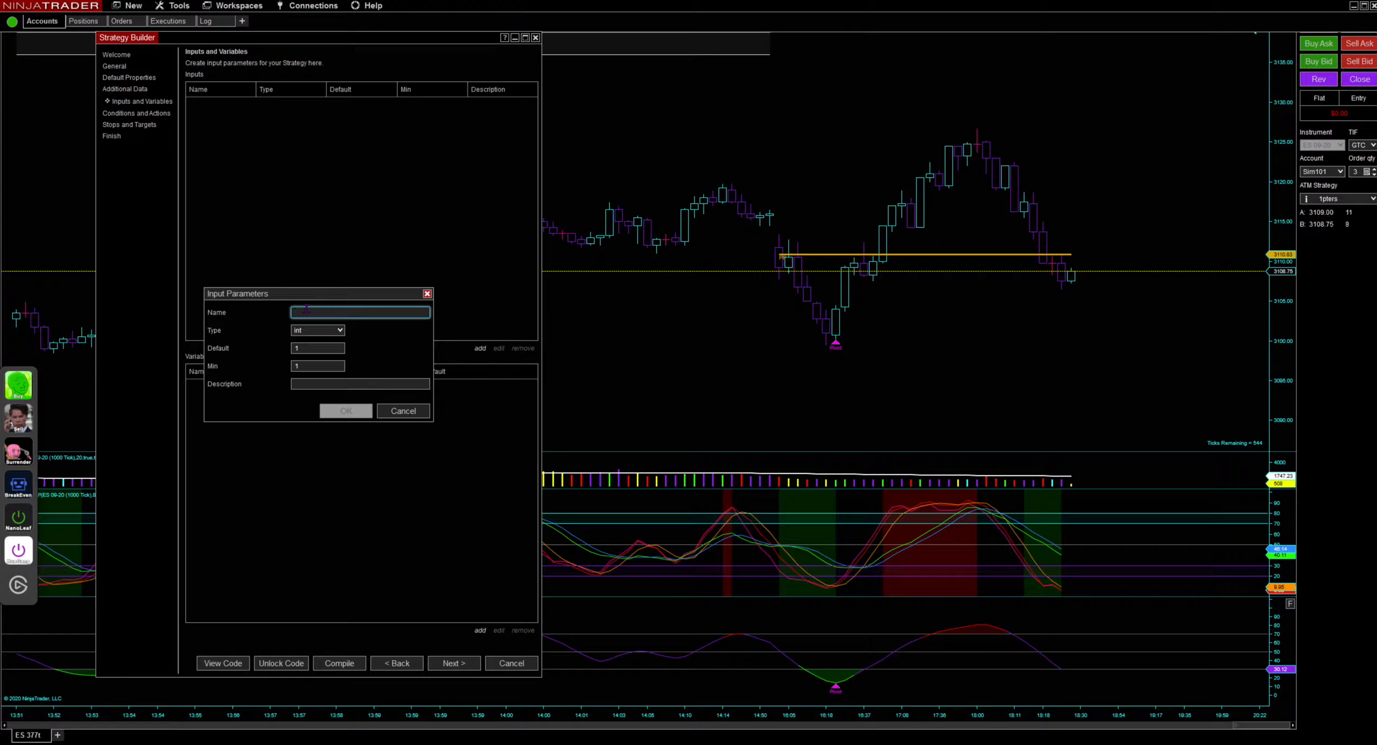
text(Take)
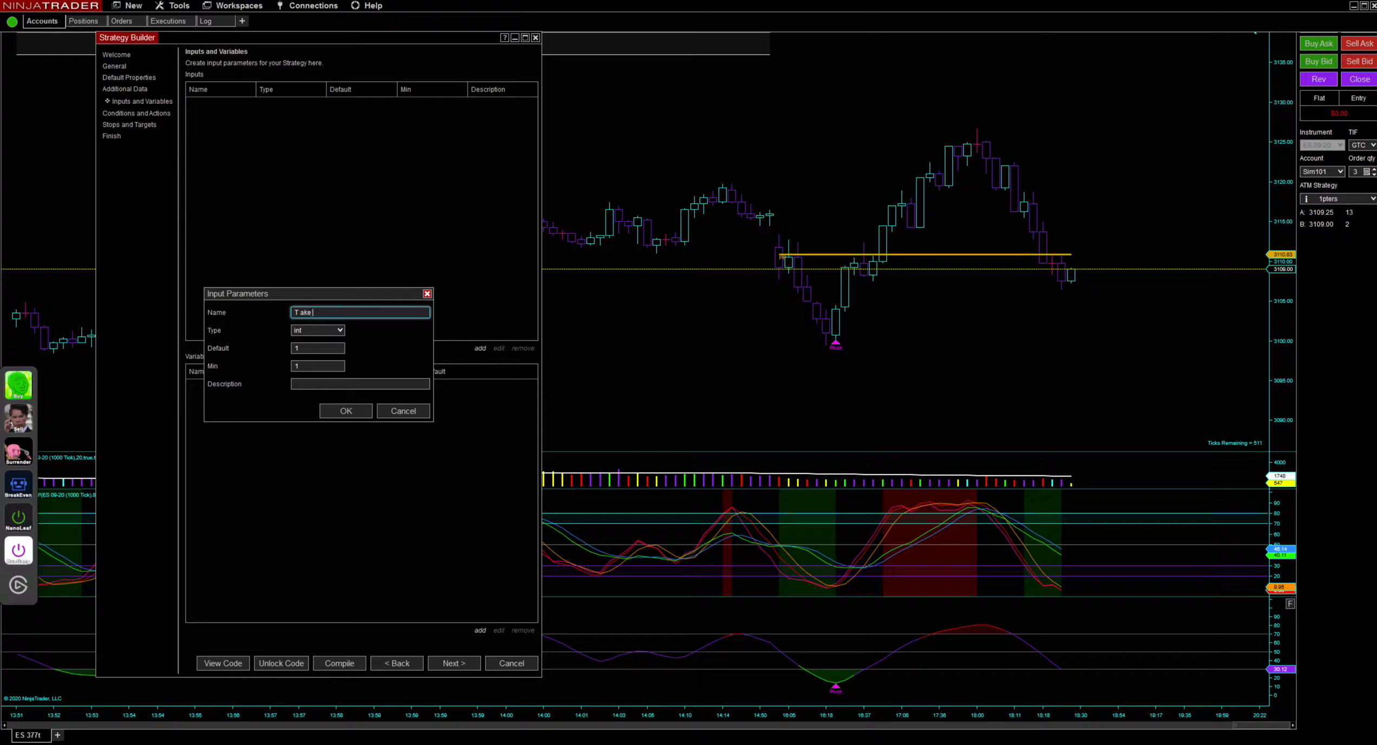
text( Profi)
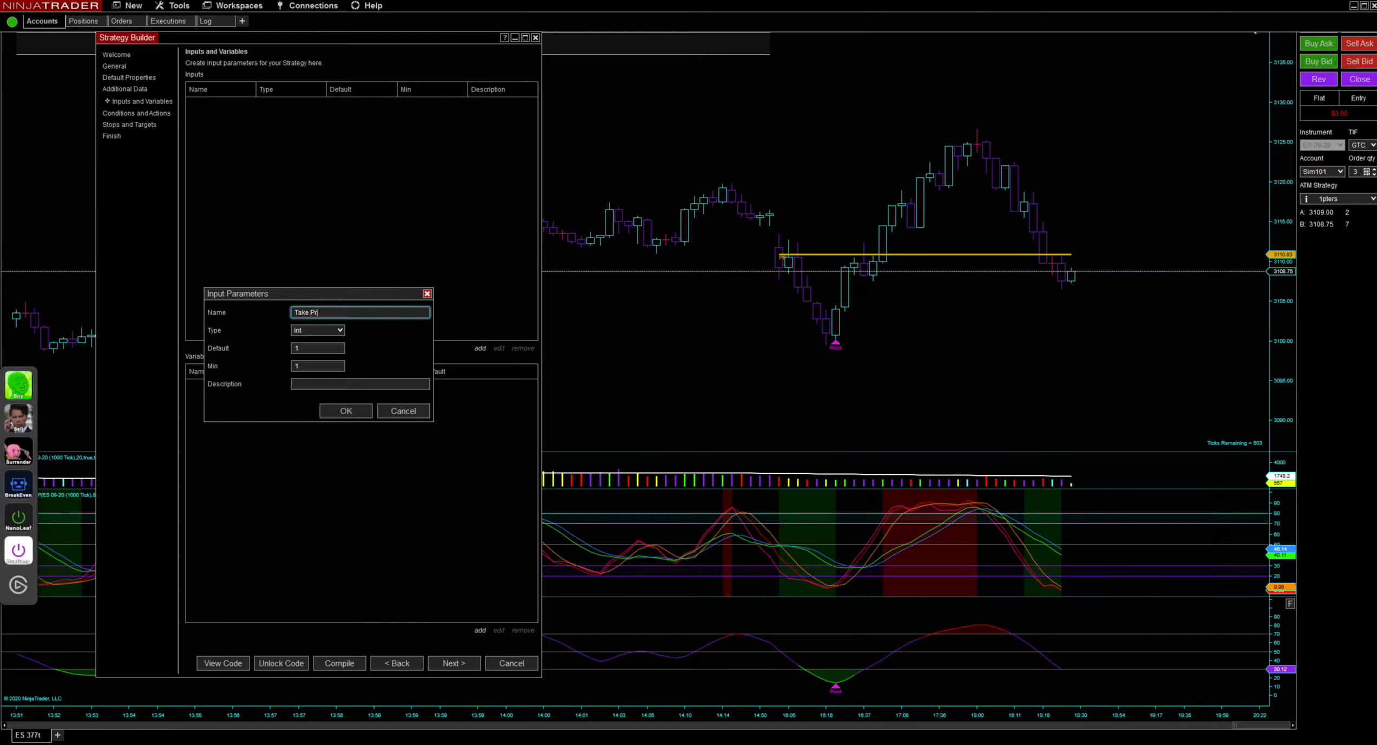
key(Tab)
key(Tab)
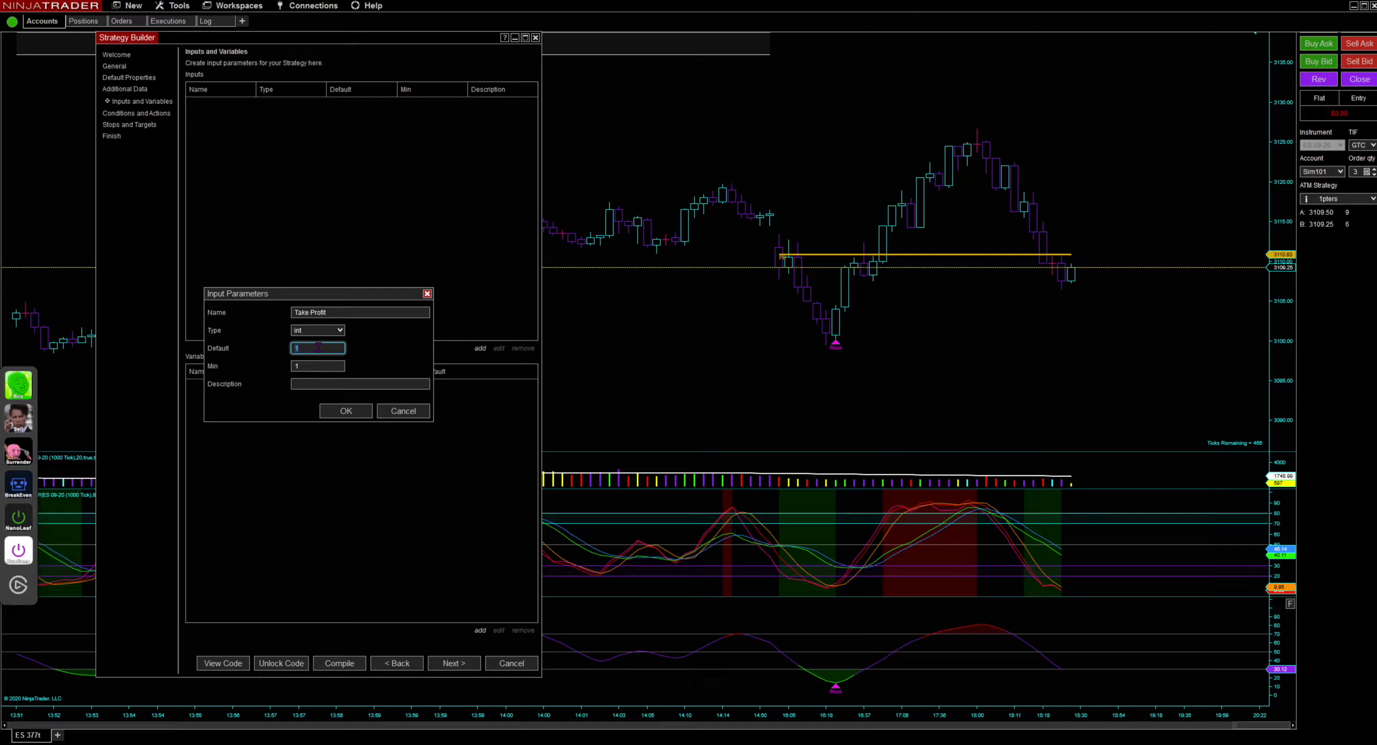
text(8)
Step: Describe the new input as "8 Tick Take Profit" and try to add it to the strategy
click(331, 383)
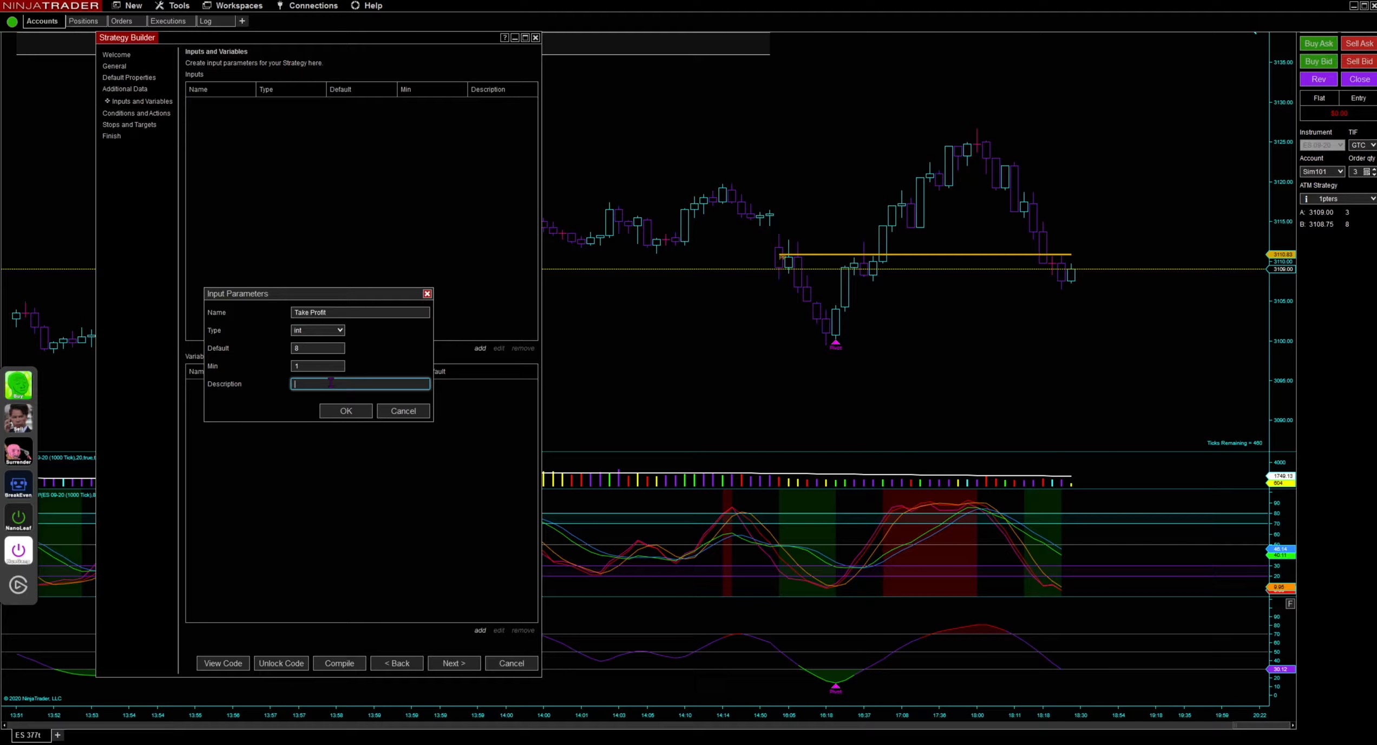
text(8 Tick Take Profgi)
key(BackSpace)
key(BackSpace)
text(it)
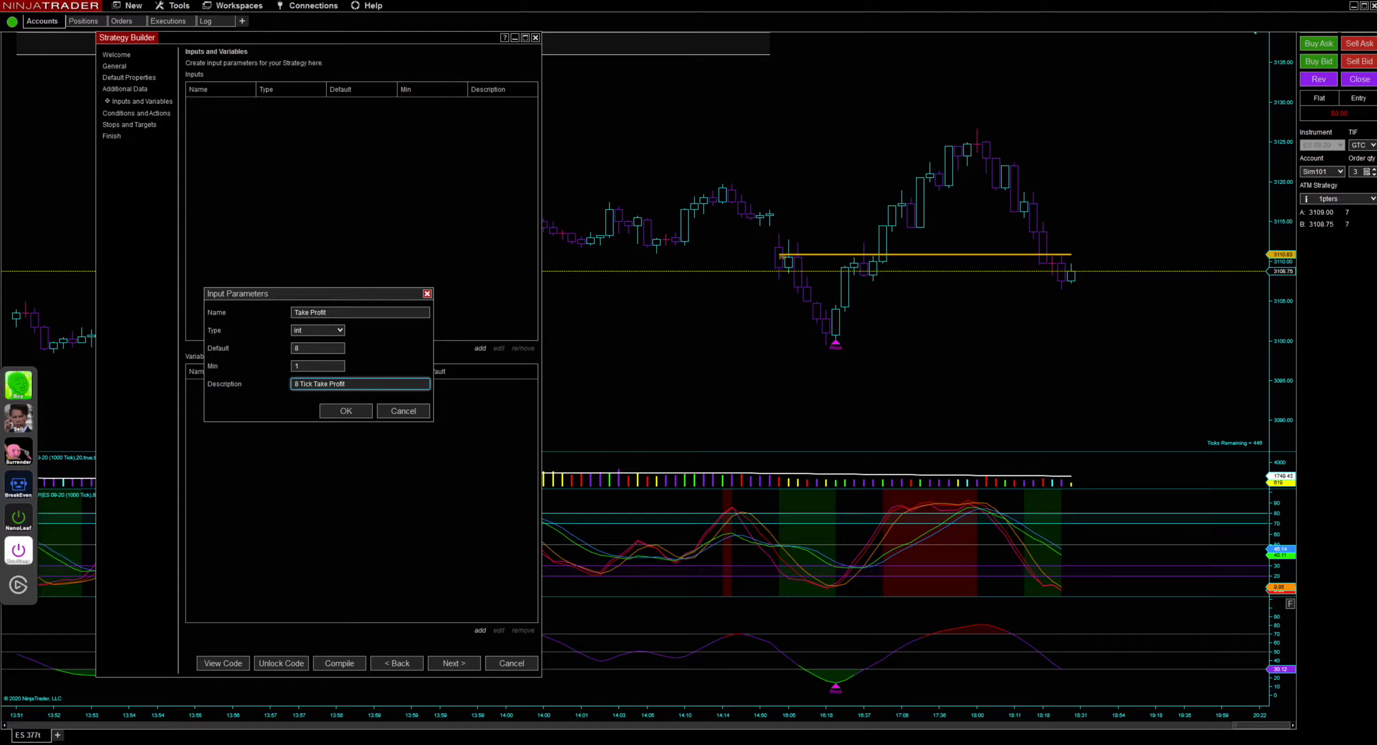
click(346, 410)
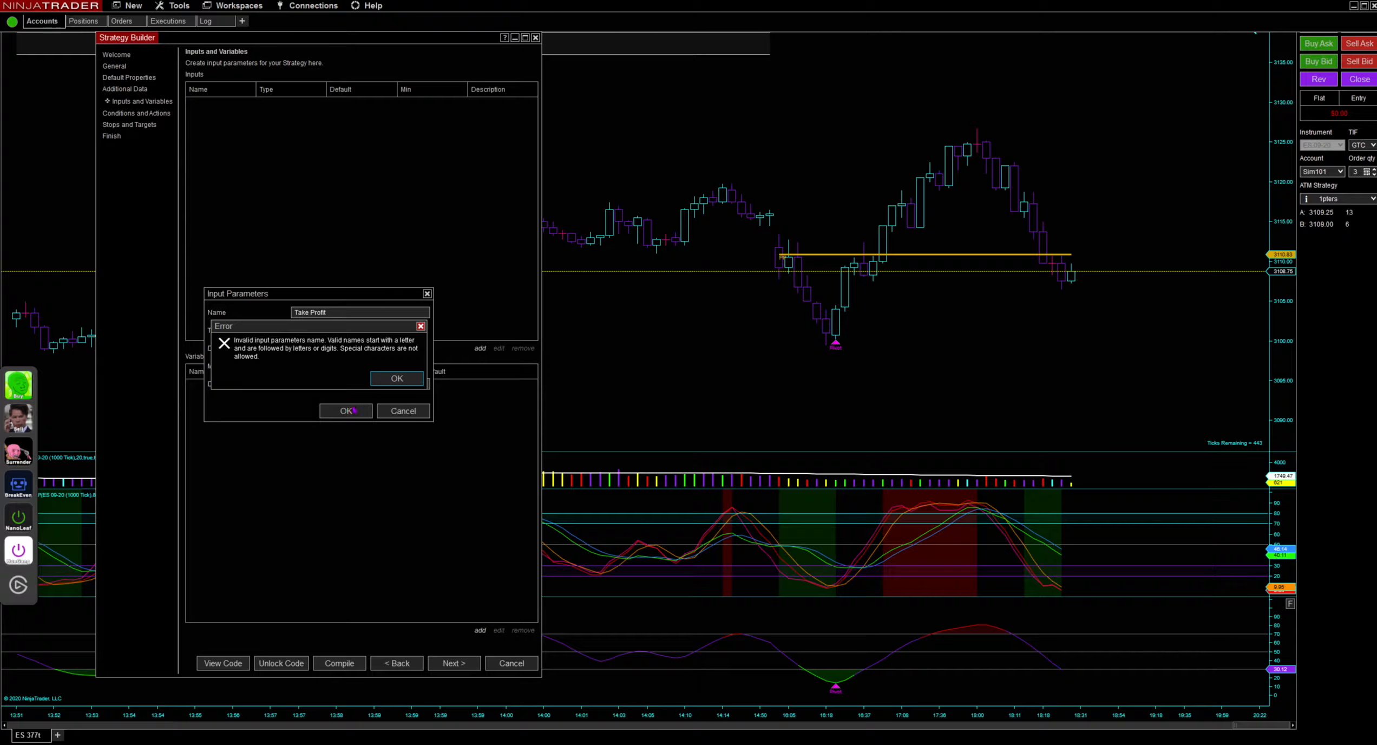
click(394, 382)
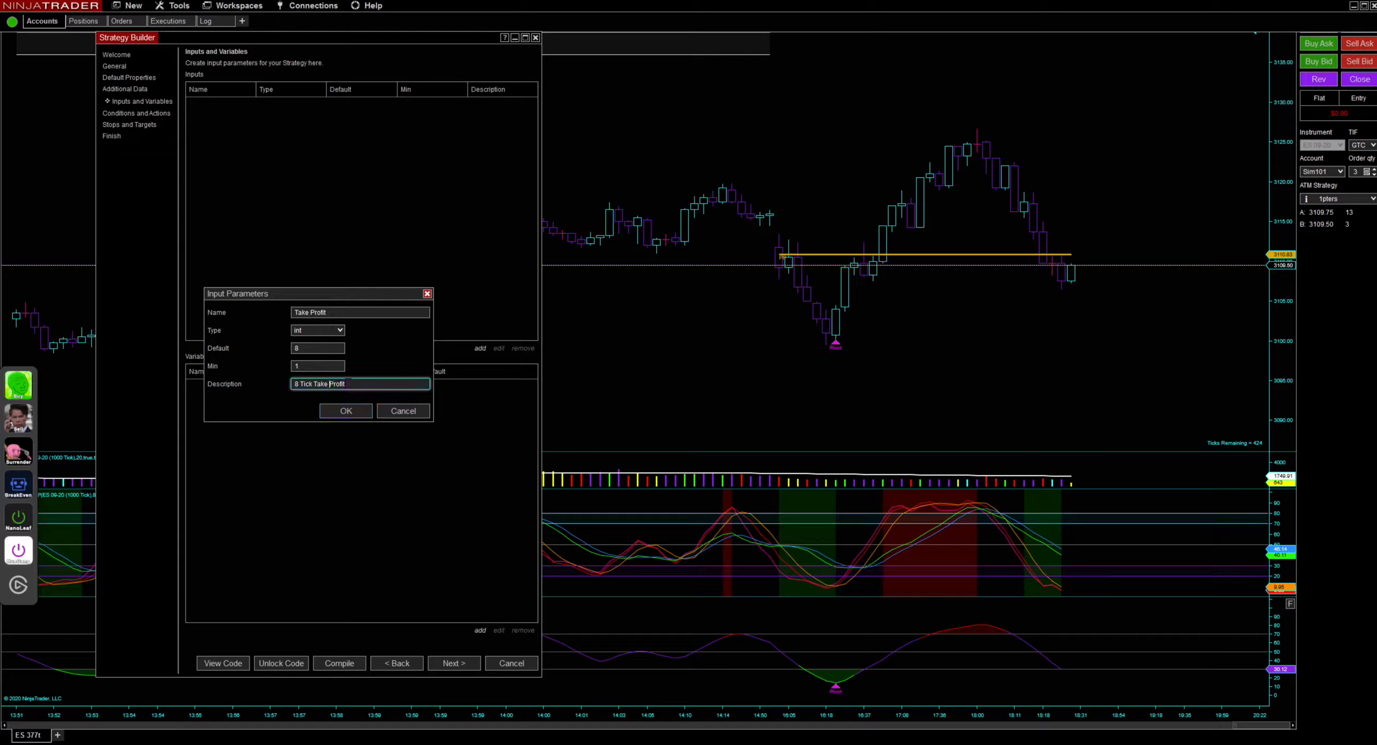
Step: Rename the input TakeProfit without a space, keep the description "8 Tick Take Profit", and add it
click(329, 384)
key(BackSpace)
click(311, 312)
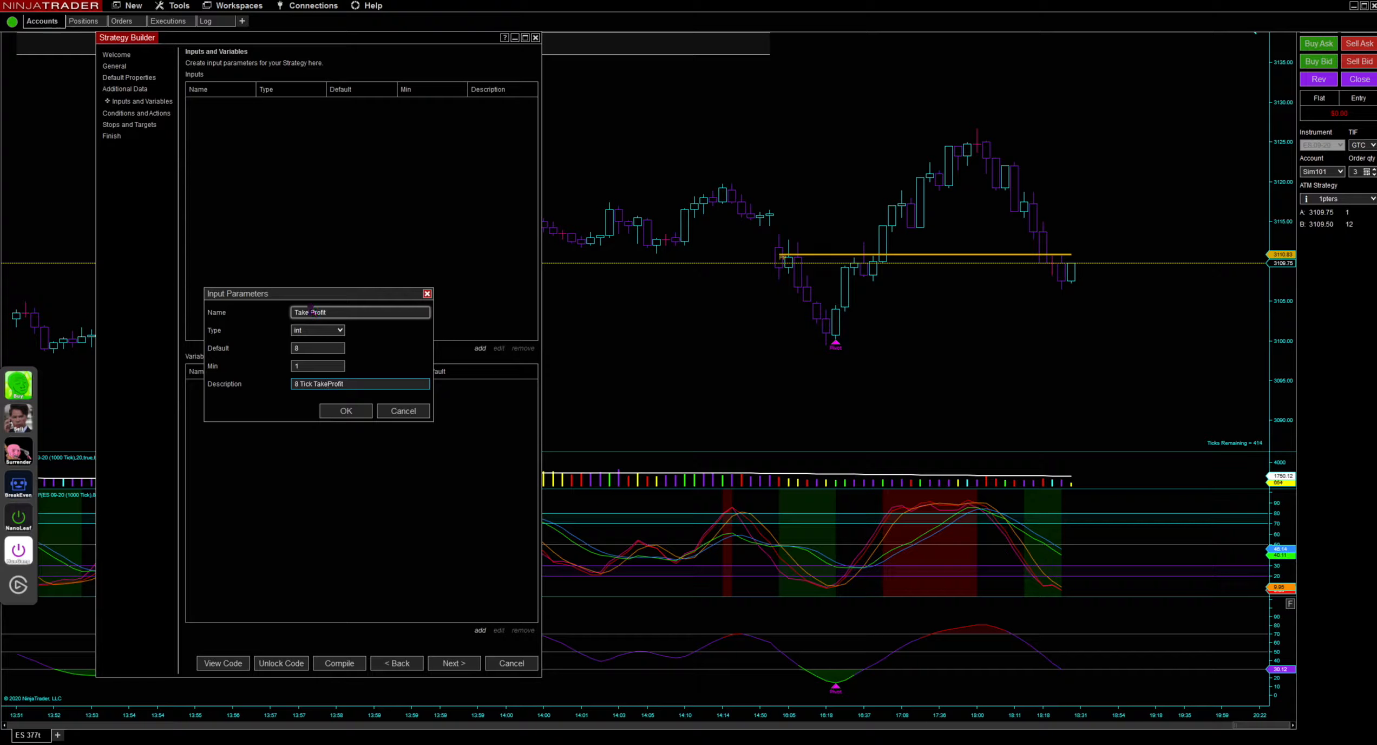
key(BackSpace)
double_click(317, 384)
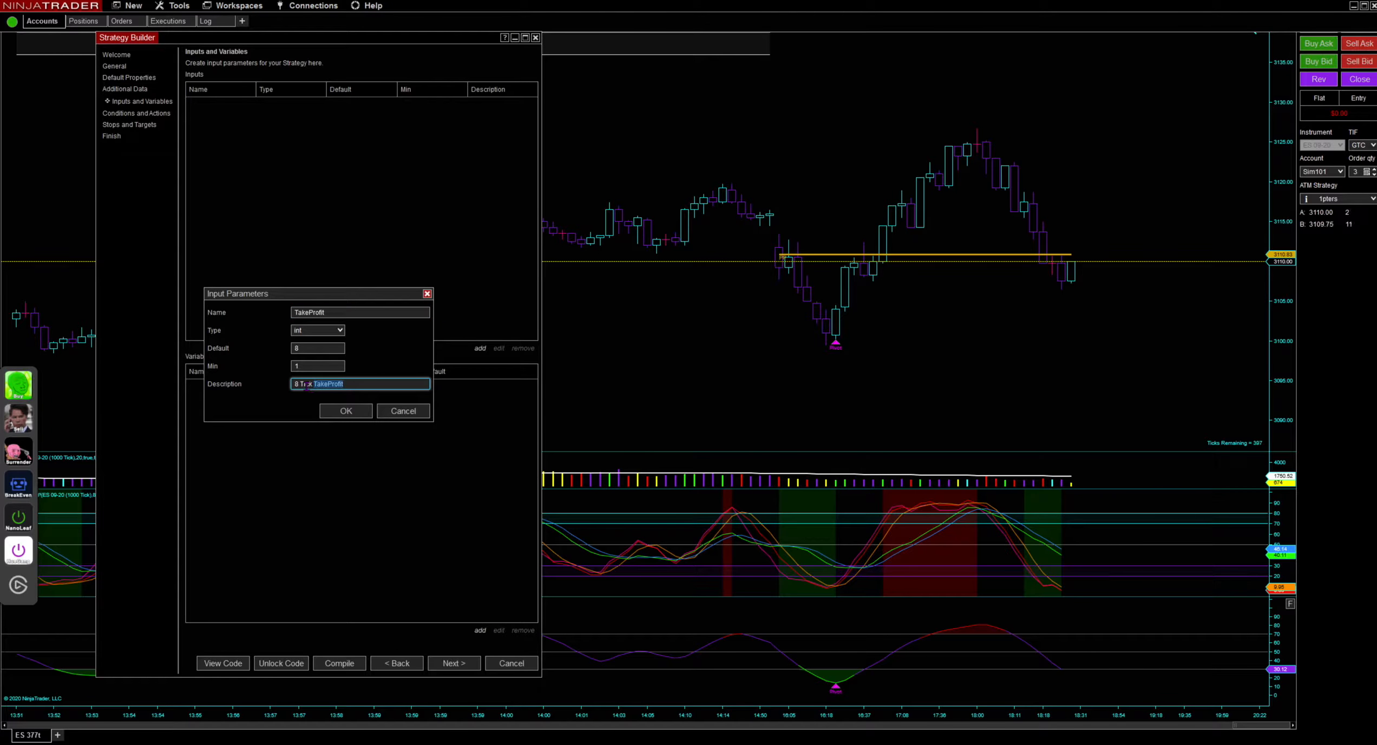
click(328, 384)
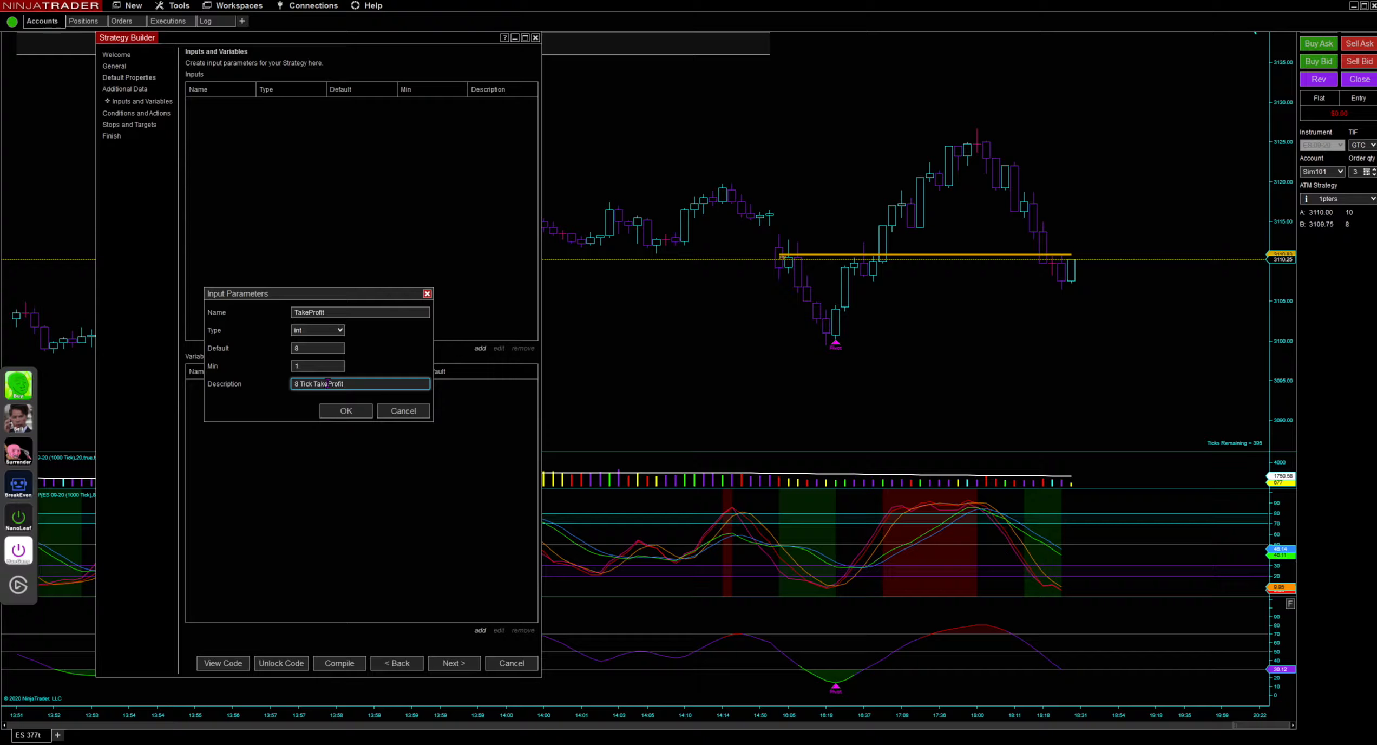
click(345, 410)
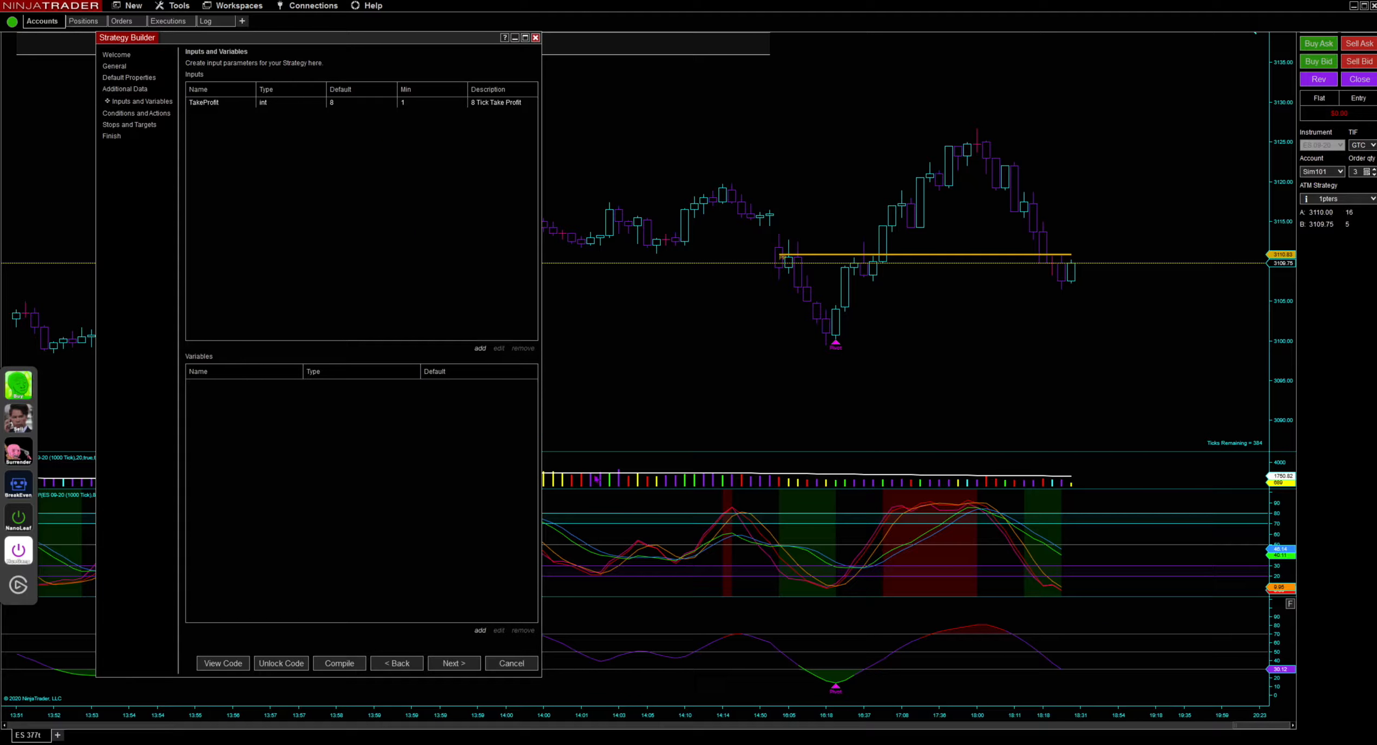
Step: Add an int input named StopLoss with default 16 and the description "16 Tick SL"
click(479, 348)
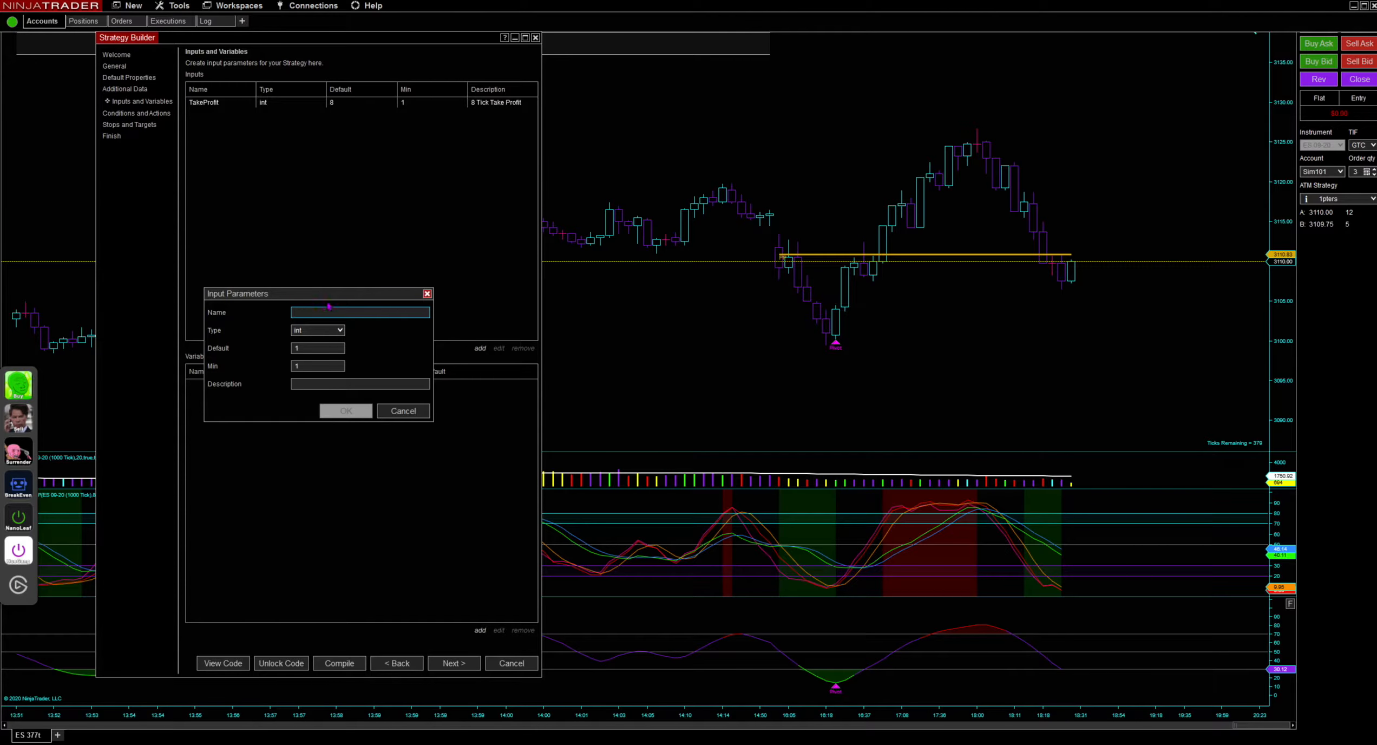
text(StopL)
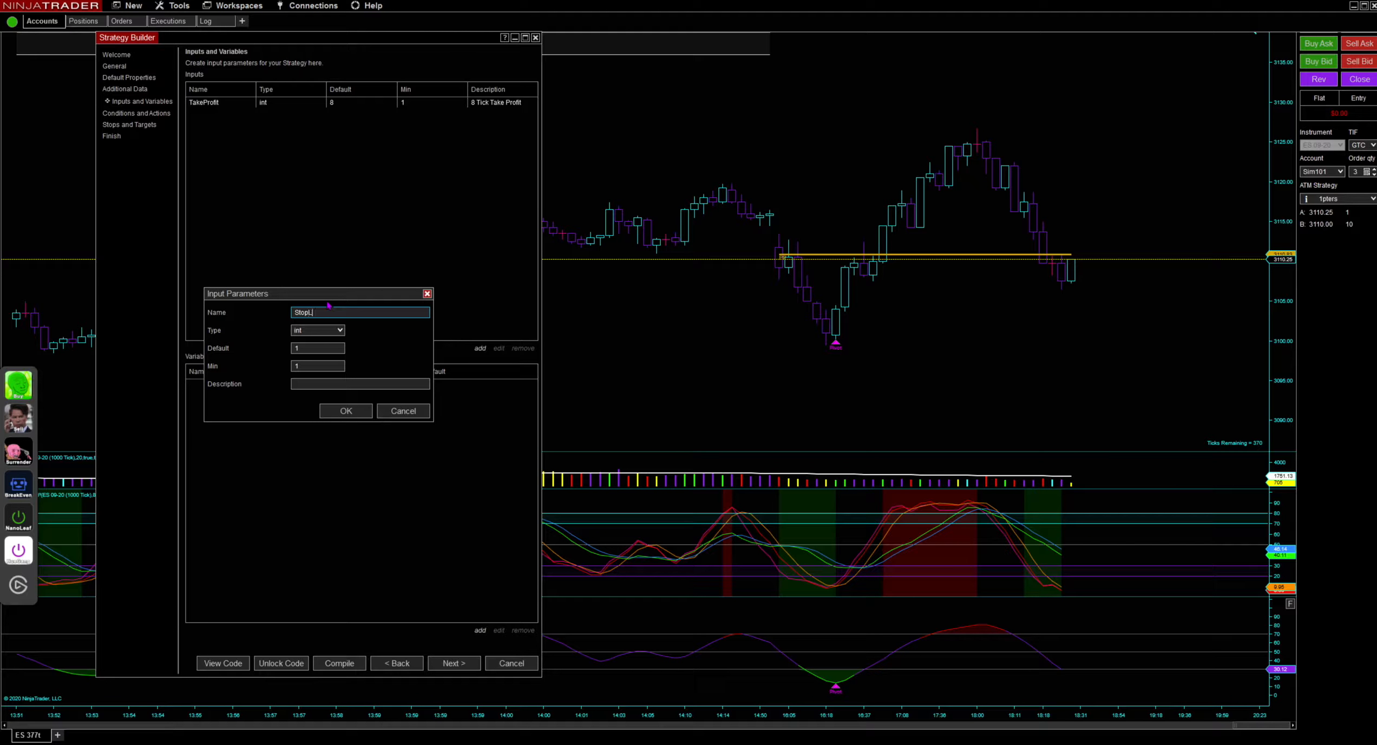
text(osds)
key(Tab)
key(Tab)
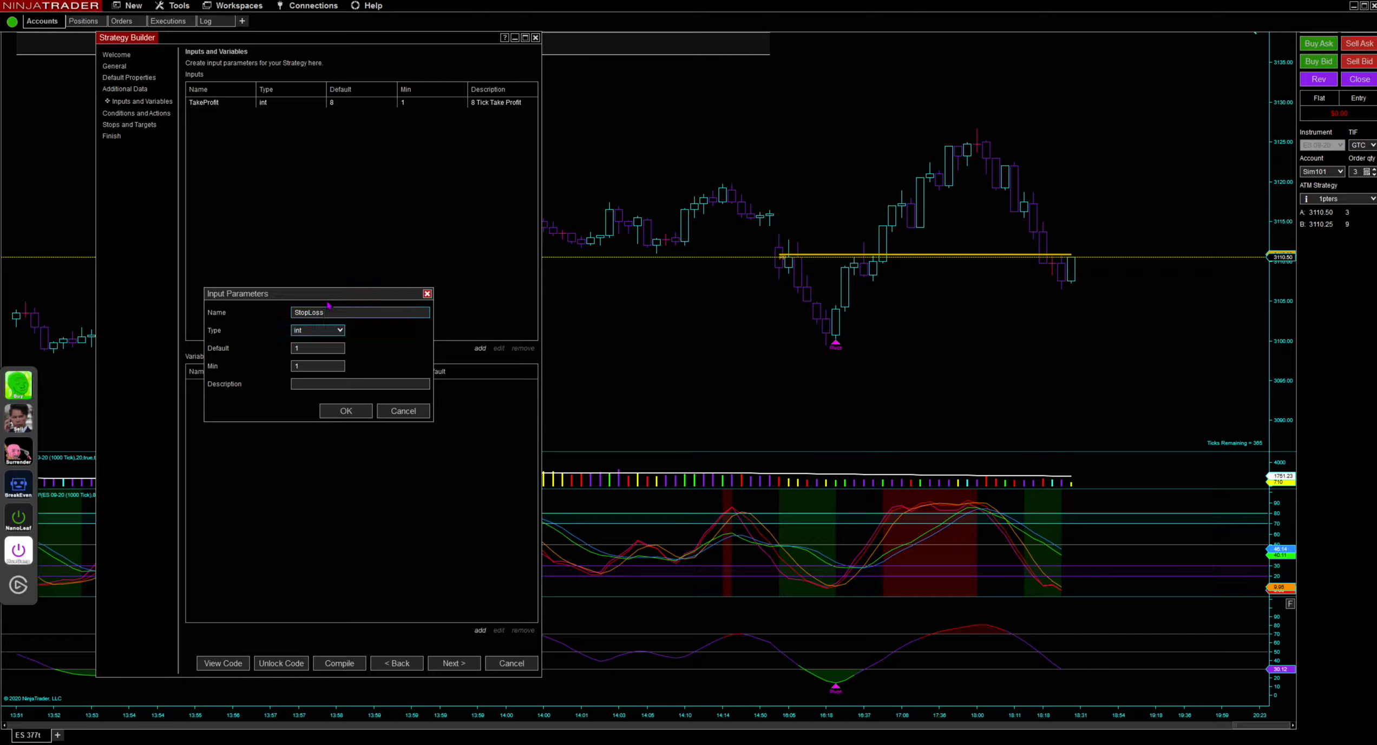
double_click(318, 349)
text(16)
click(318, 384)
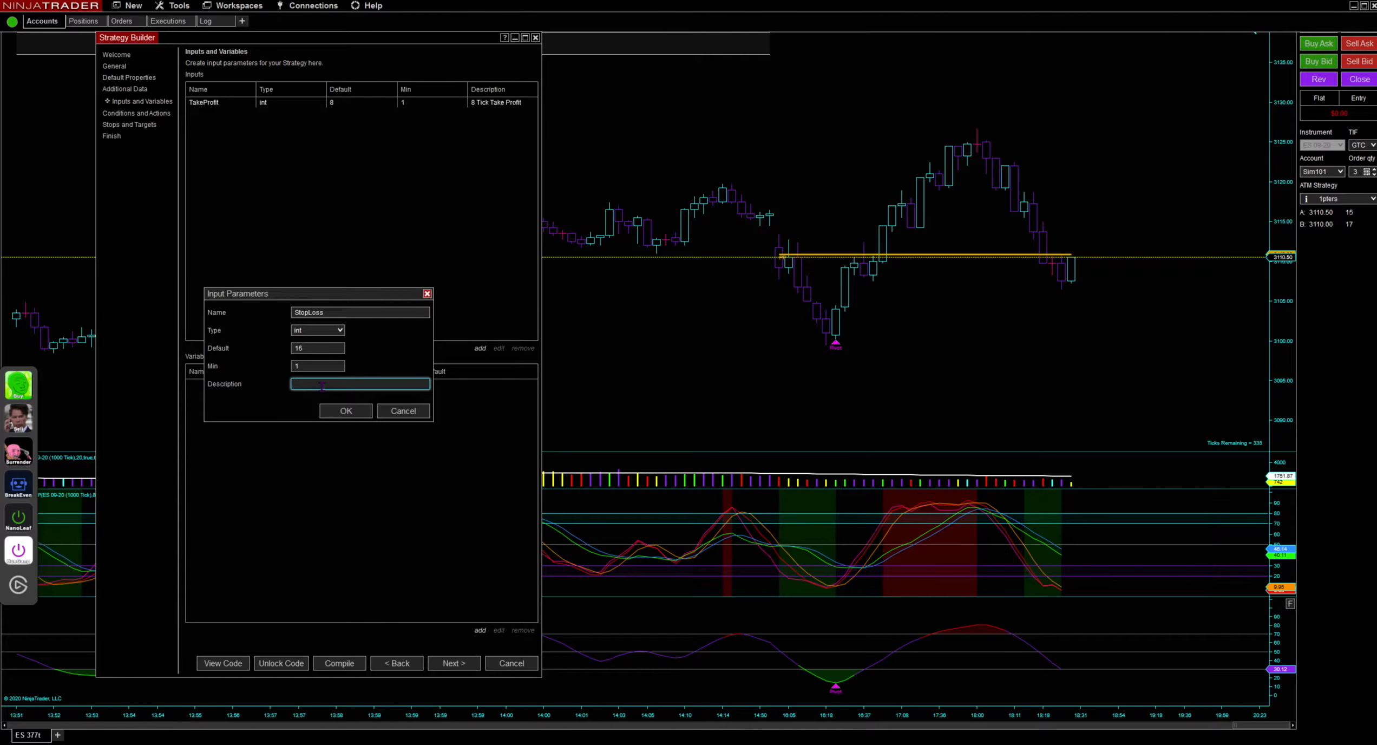
text(16 Tick S)
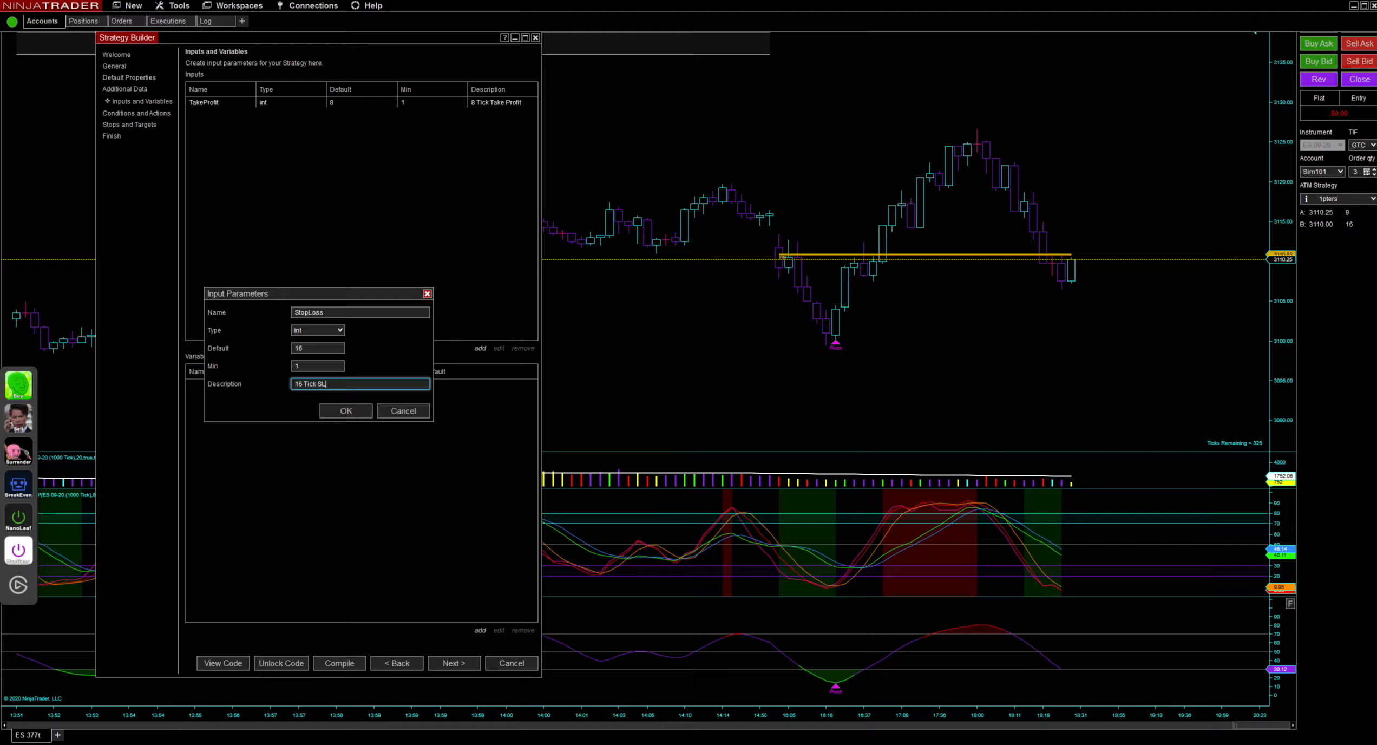
text(L)
click(346, 411)
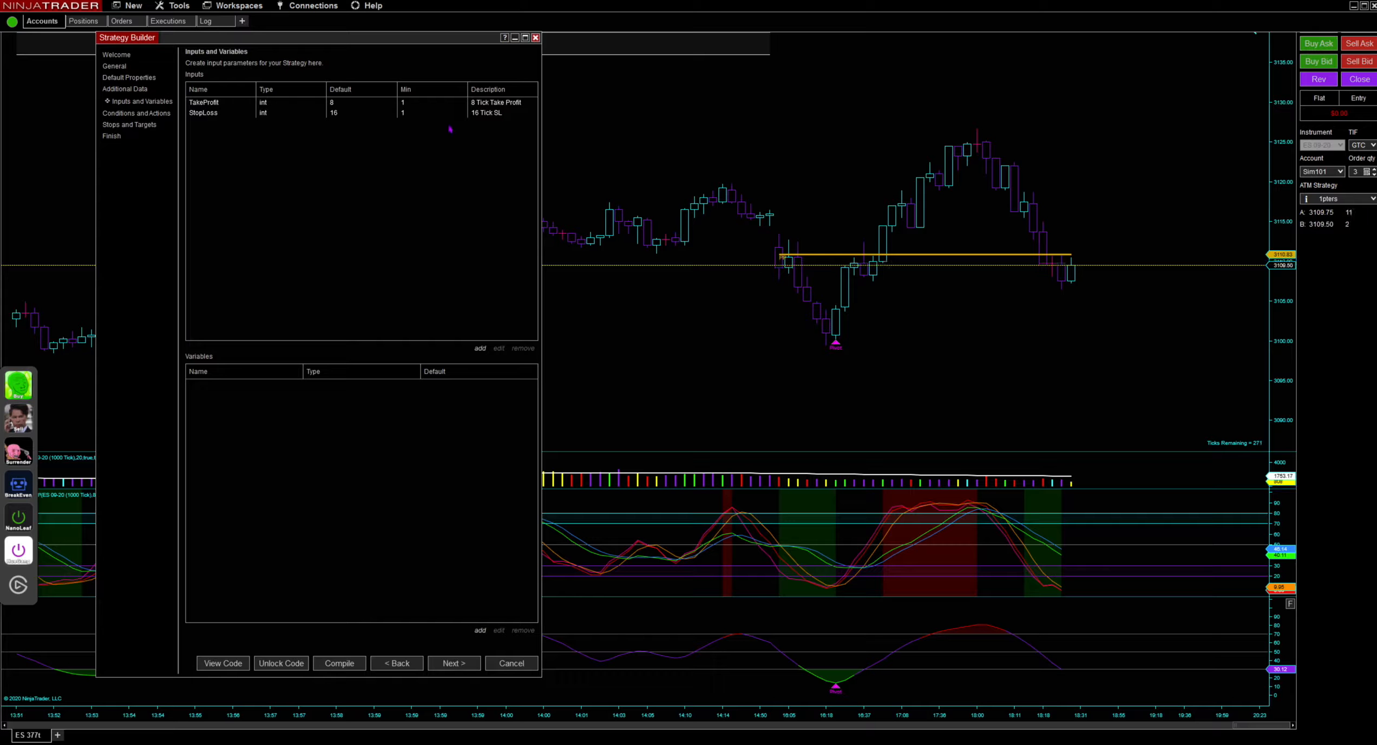
Step: Review the TakeProfit input's parameters and type choices, keeping int as its type
double_click(219, 105)
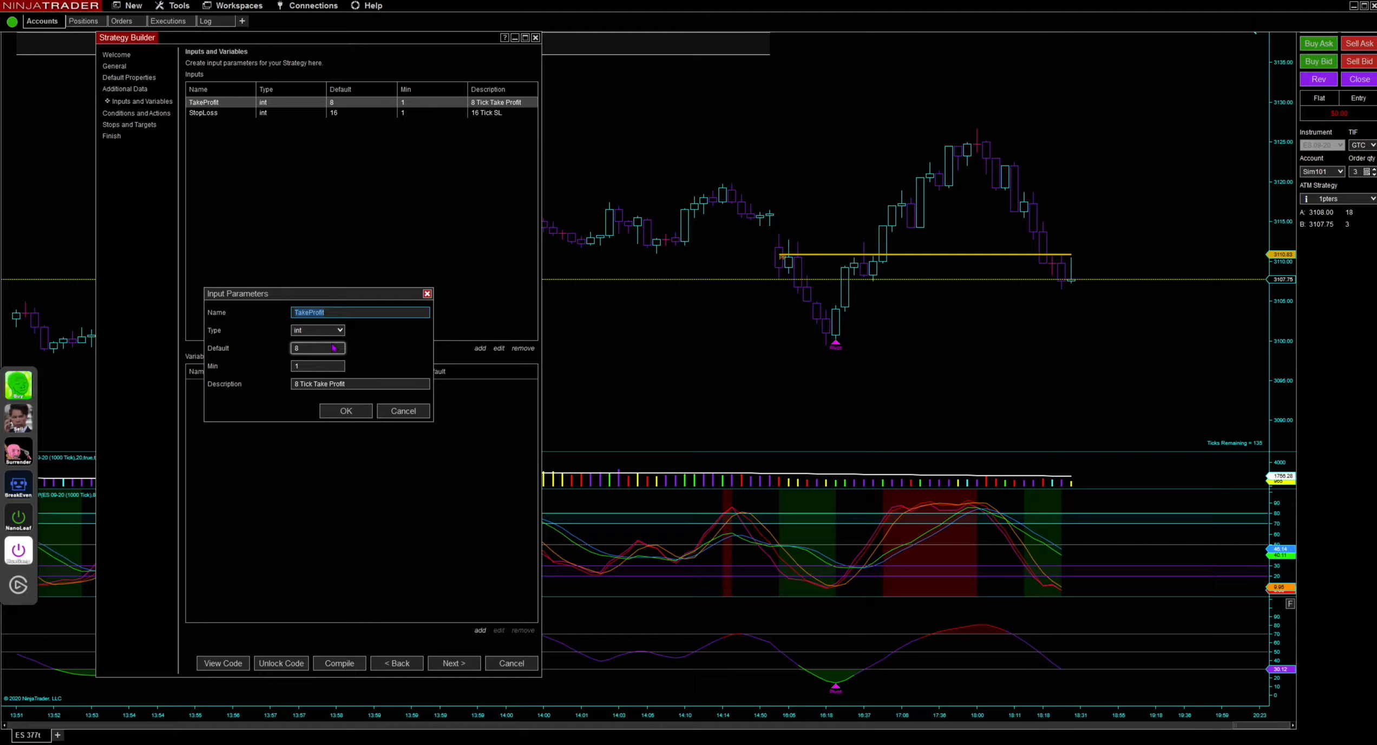
click(340, 331)
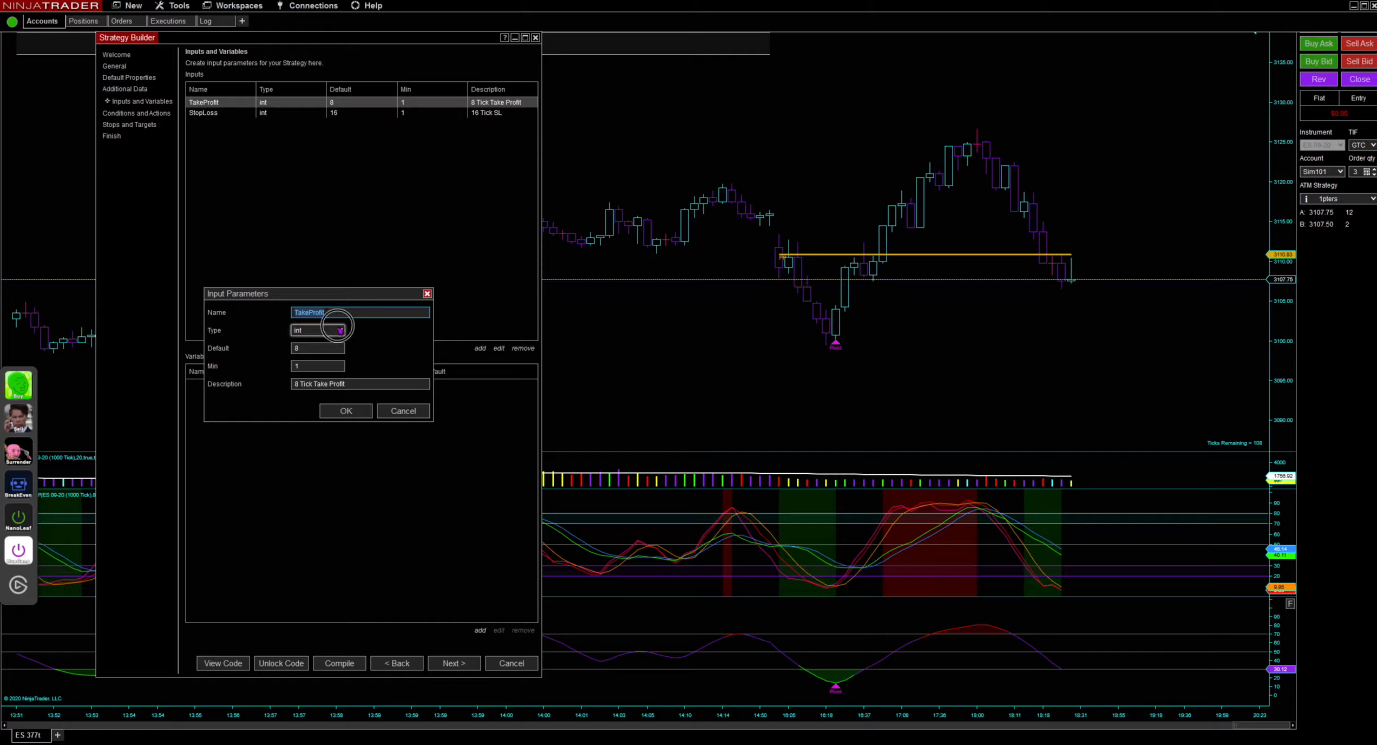
click(328, 377)
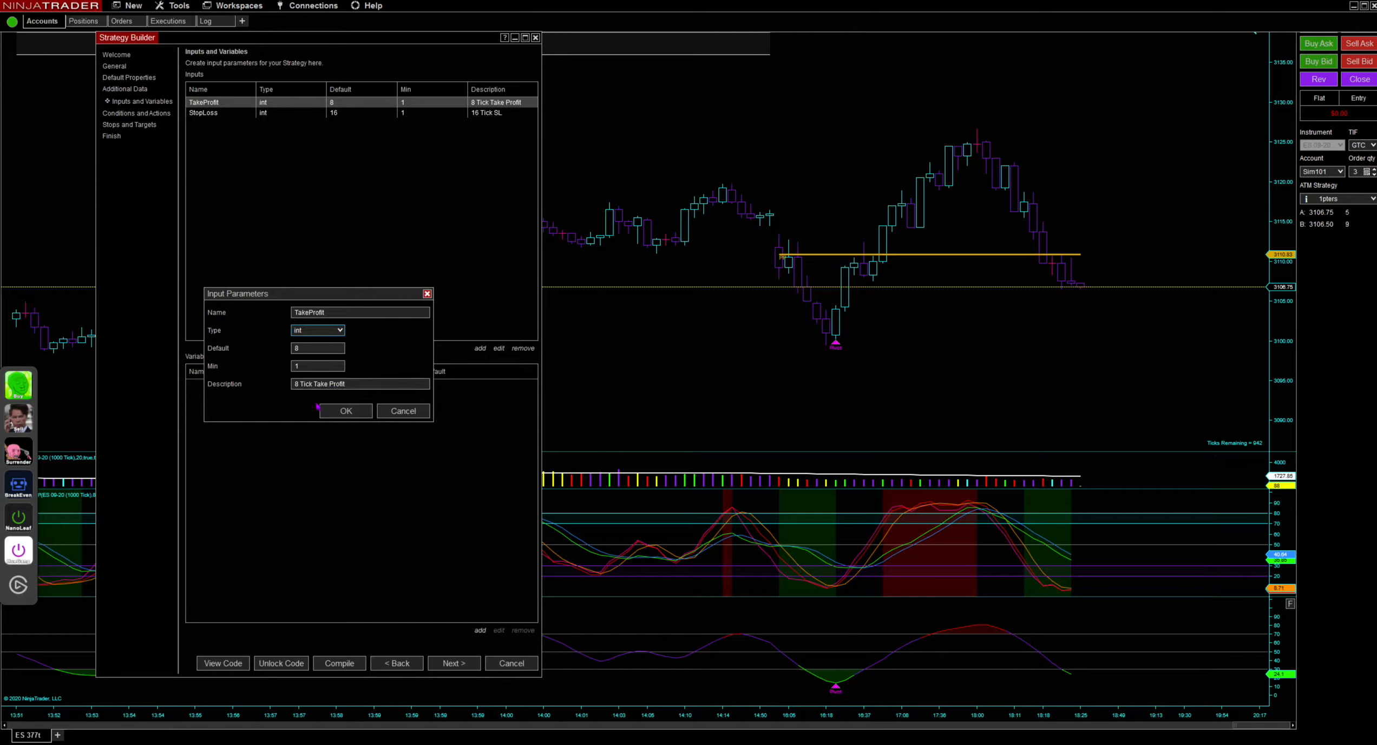
click(346, 411)
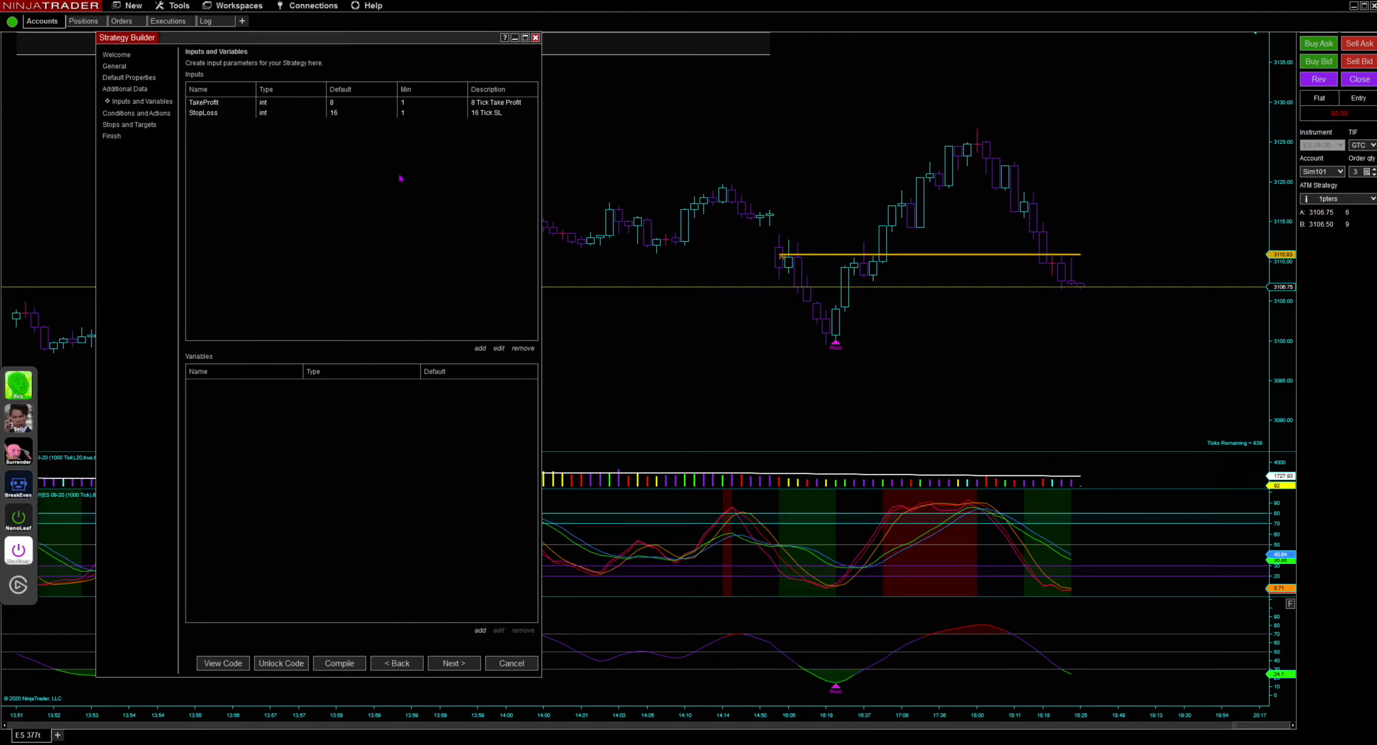
Step: Proceed to the strategy's conditions and actions, dismiss the release announcement, and open a new condition in Set 1
click(454, 663)
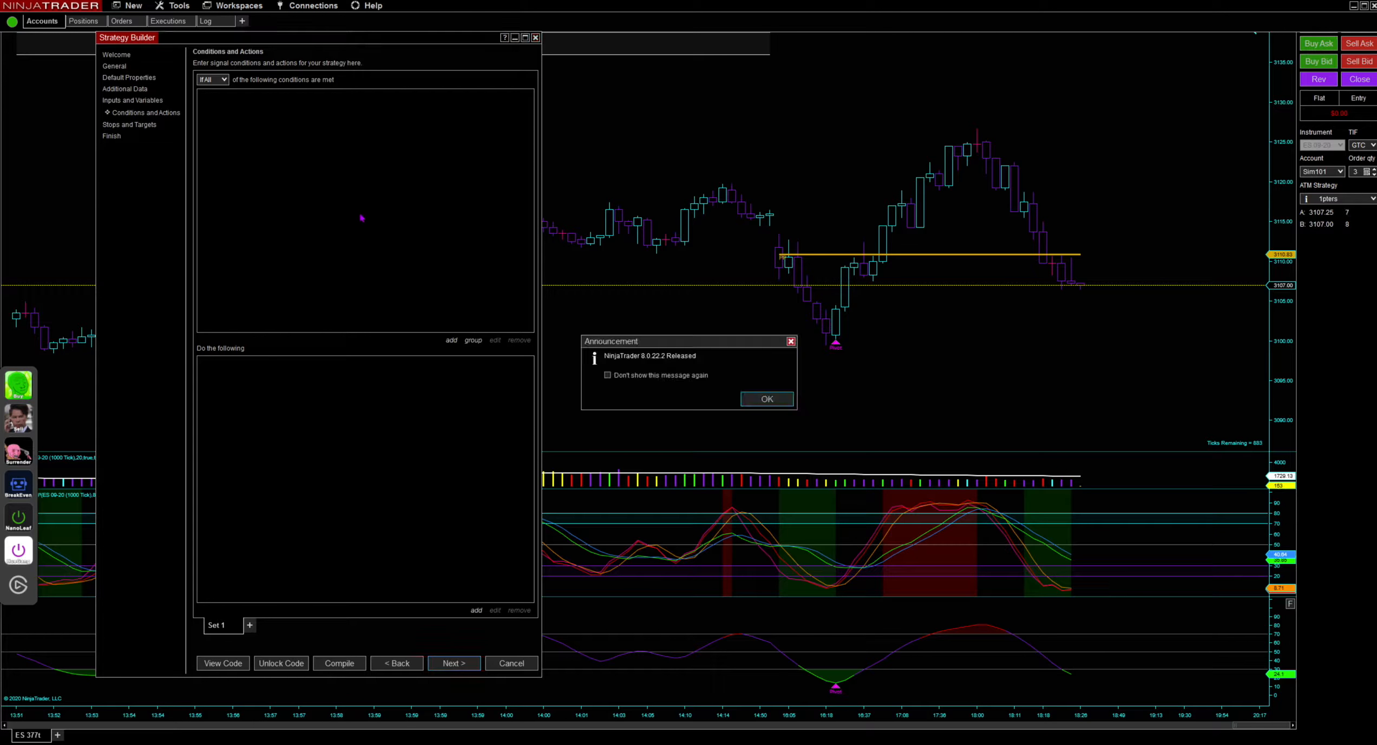
click(767, 399)
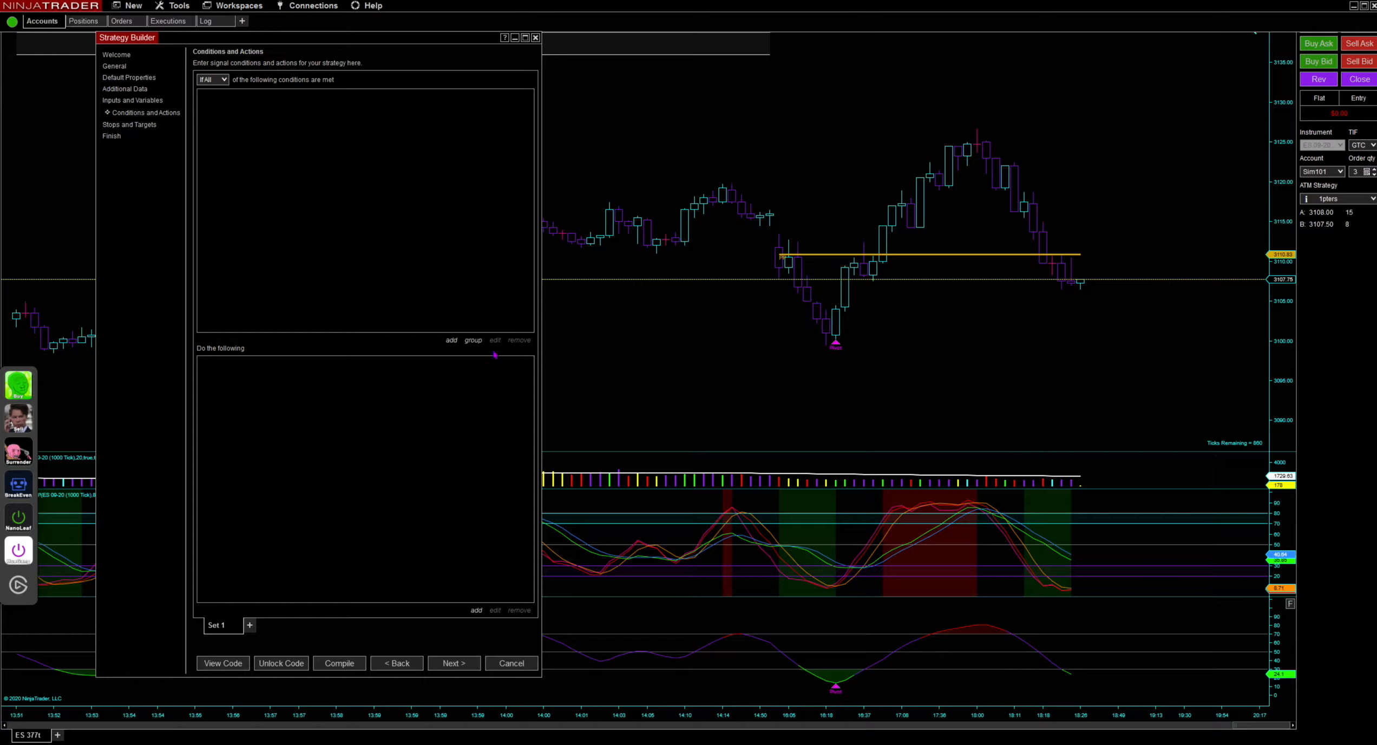
click(452, 341)
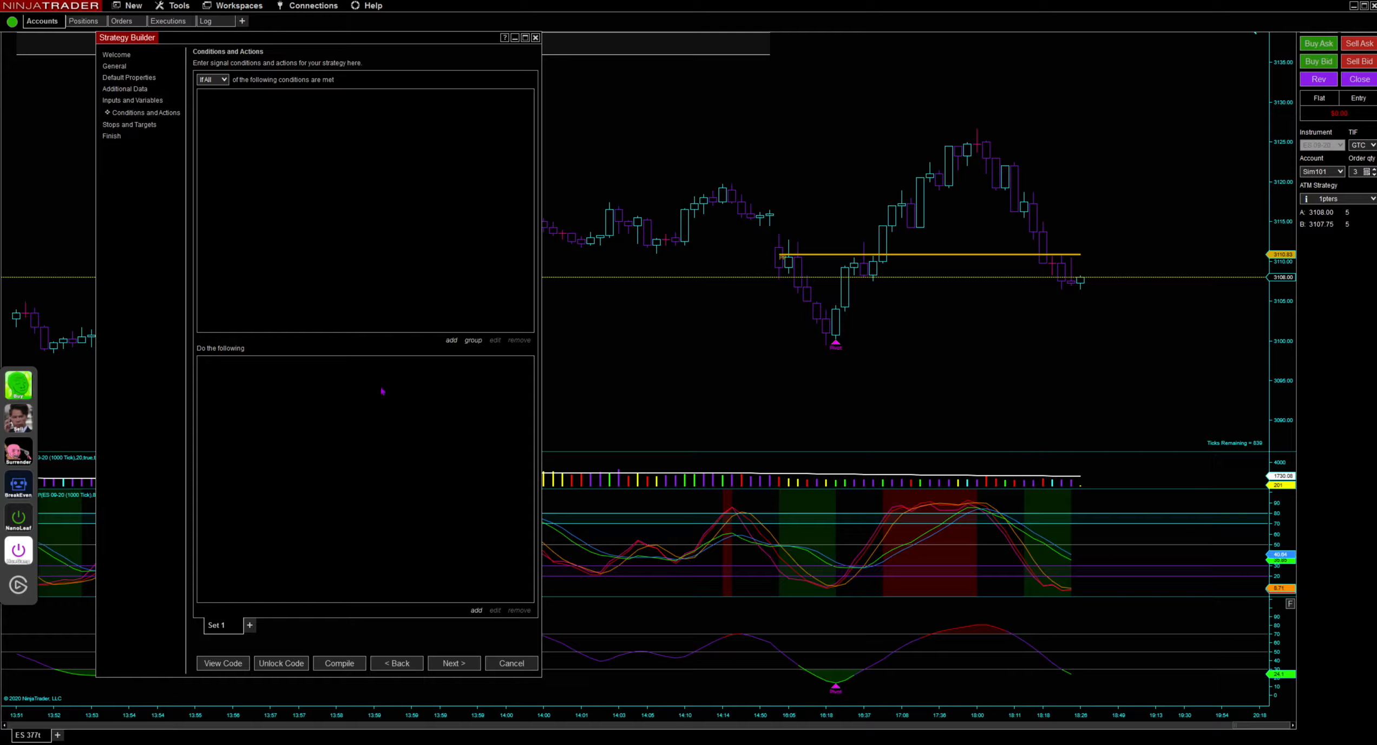
click(457, 340)
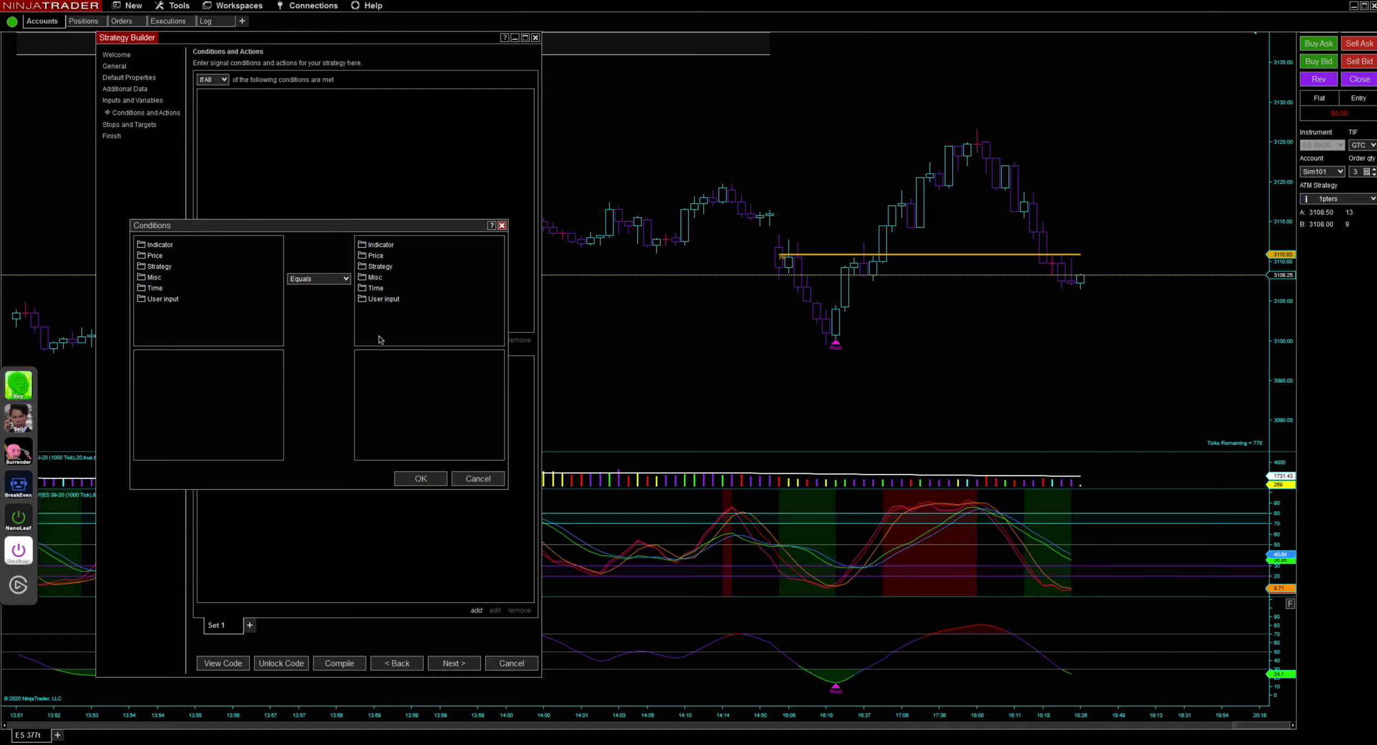
Step: Set the first side of the condition to the EMA indicator with period 21 and a yellow plot
double_click(162, 247)
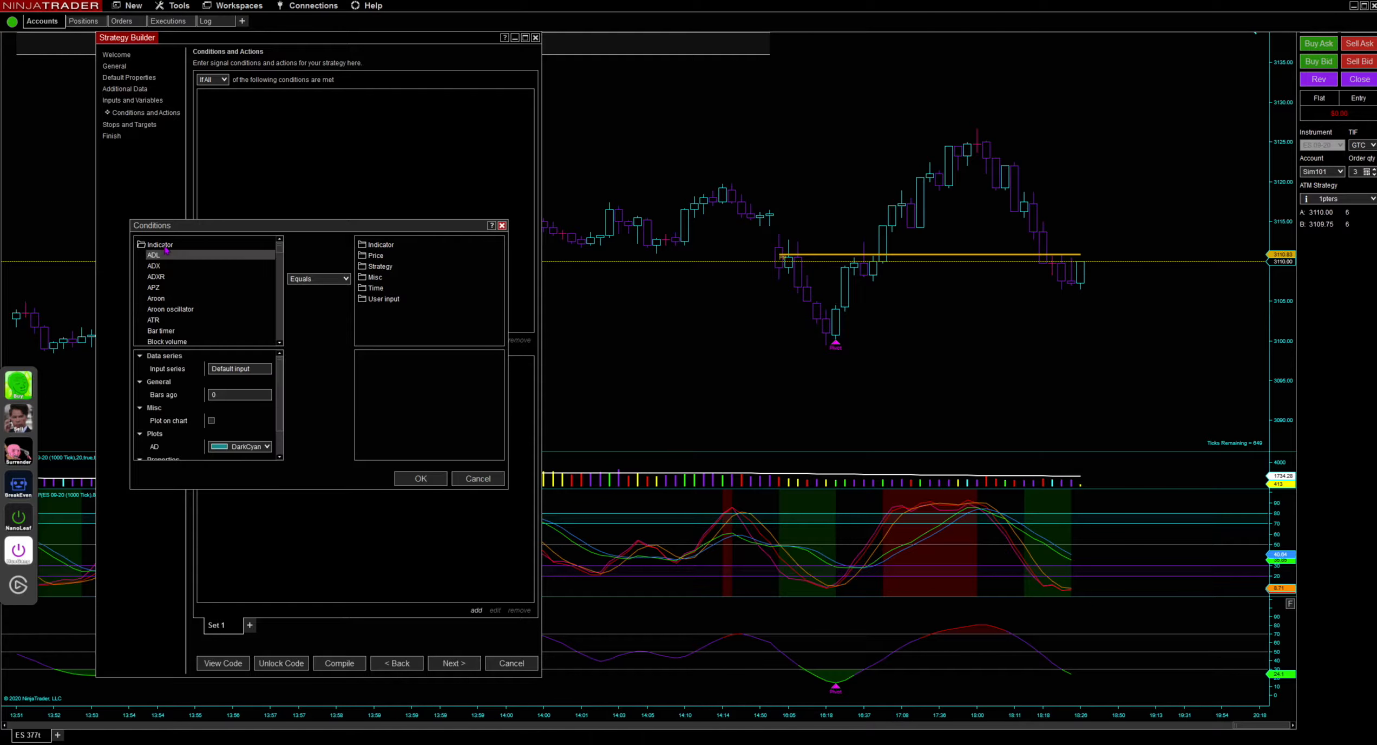
click(248, 291)
text(ema)
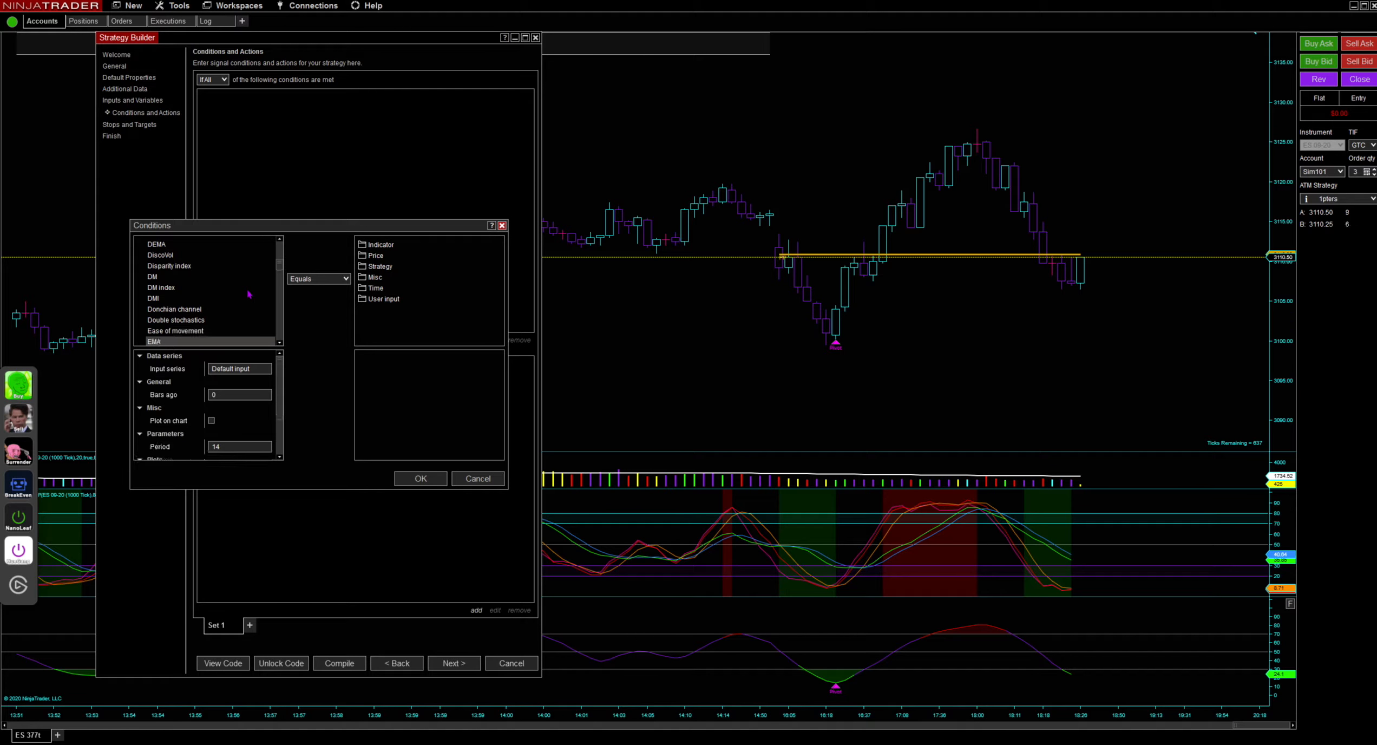
scroll(281, 373, down, 2)
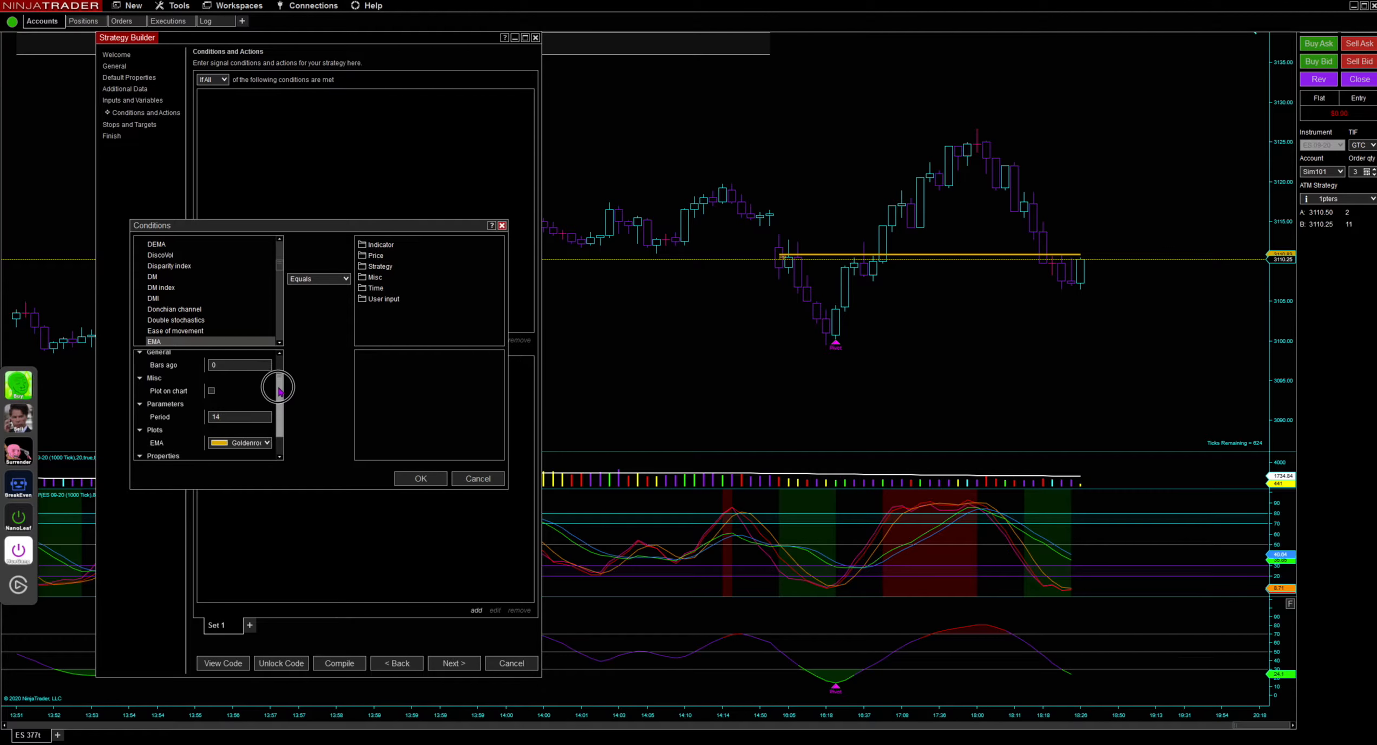
click(243, 411)
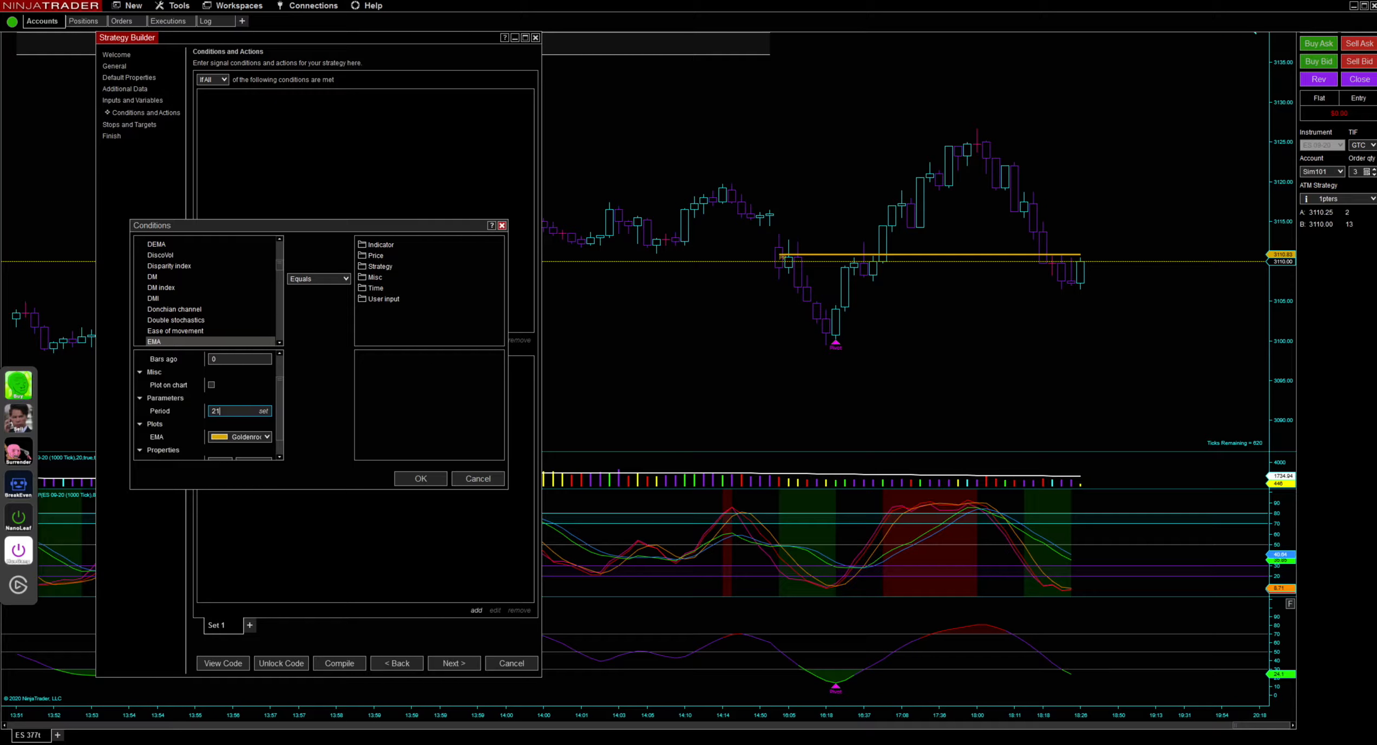
click(251, 438)
text(Ye)
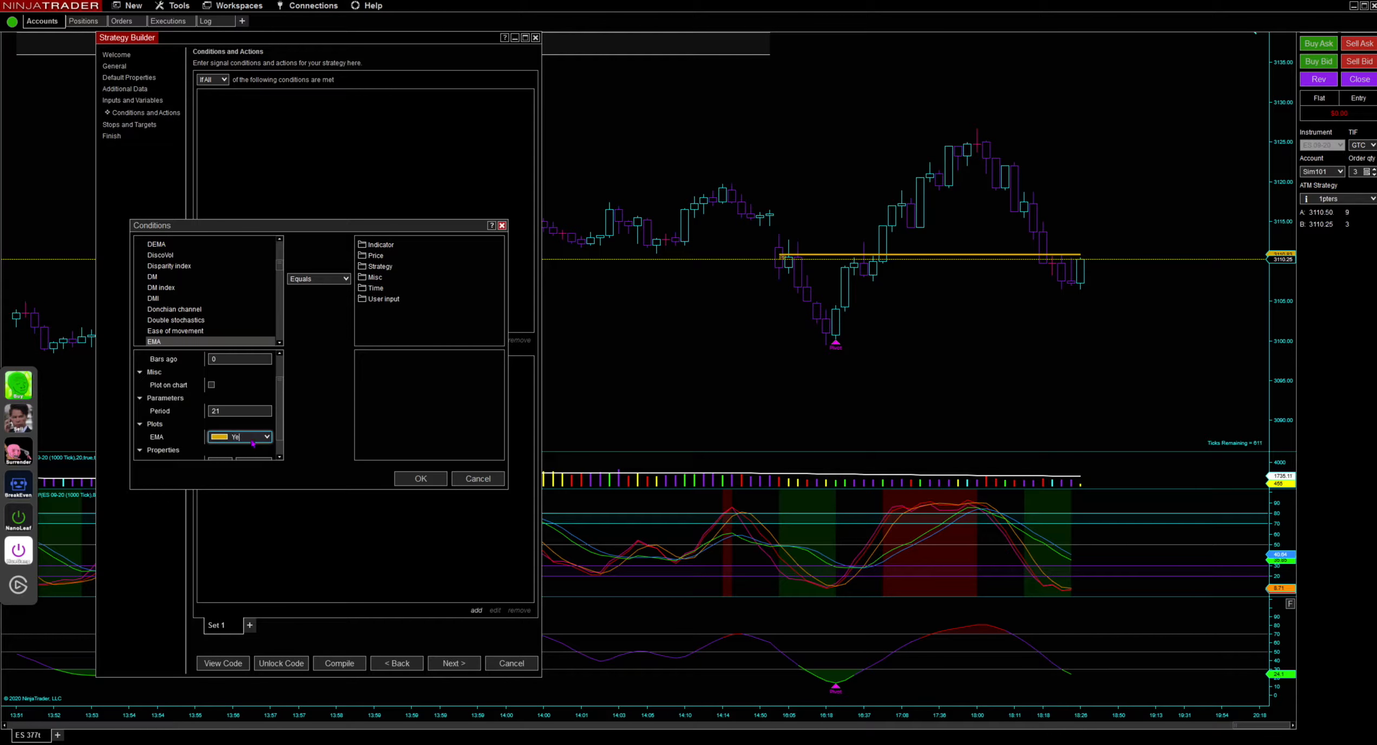
text(llow)
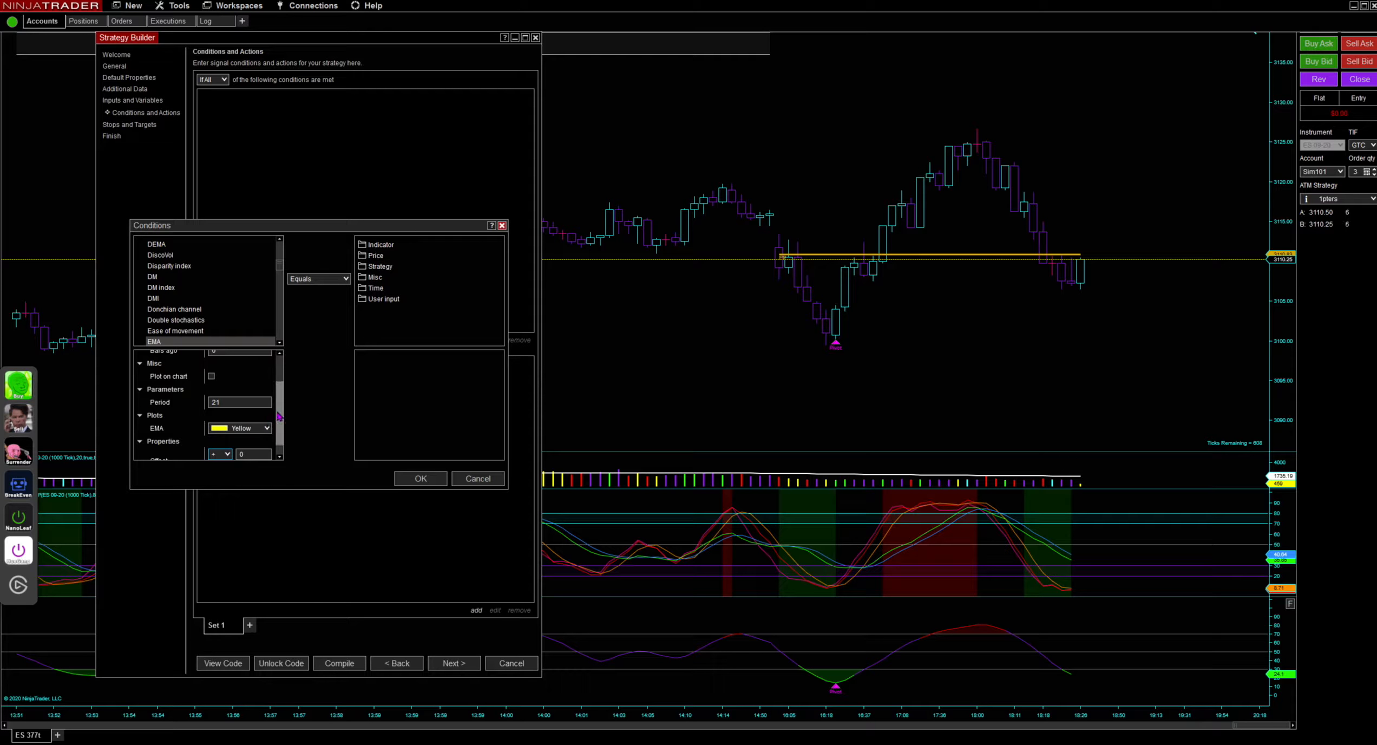
drag(281, 431, 284, 441)
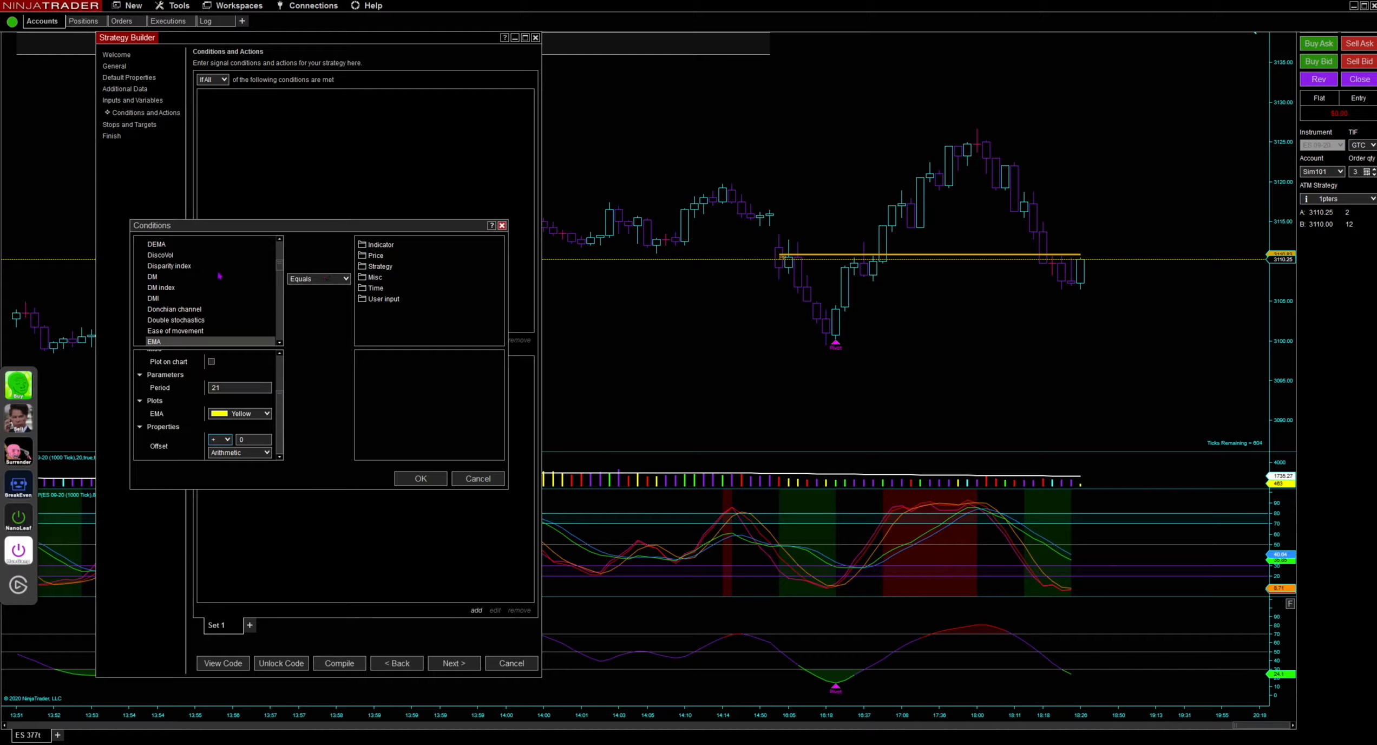
Step: Set the comparison to Cross below and choose the EMA indicator for the second side of the condition
click(340, 278)
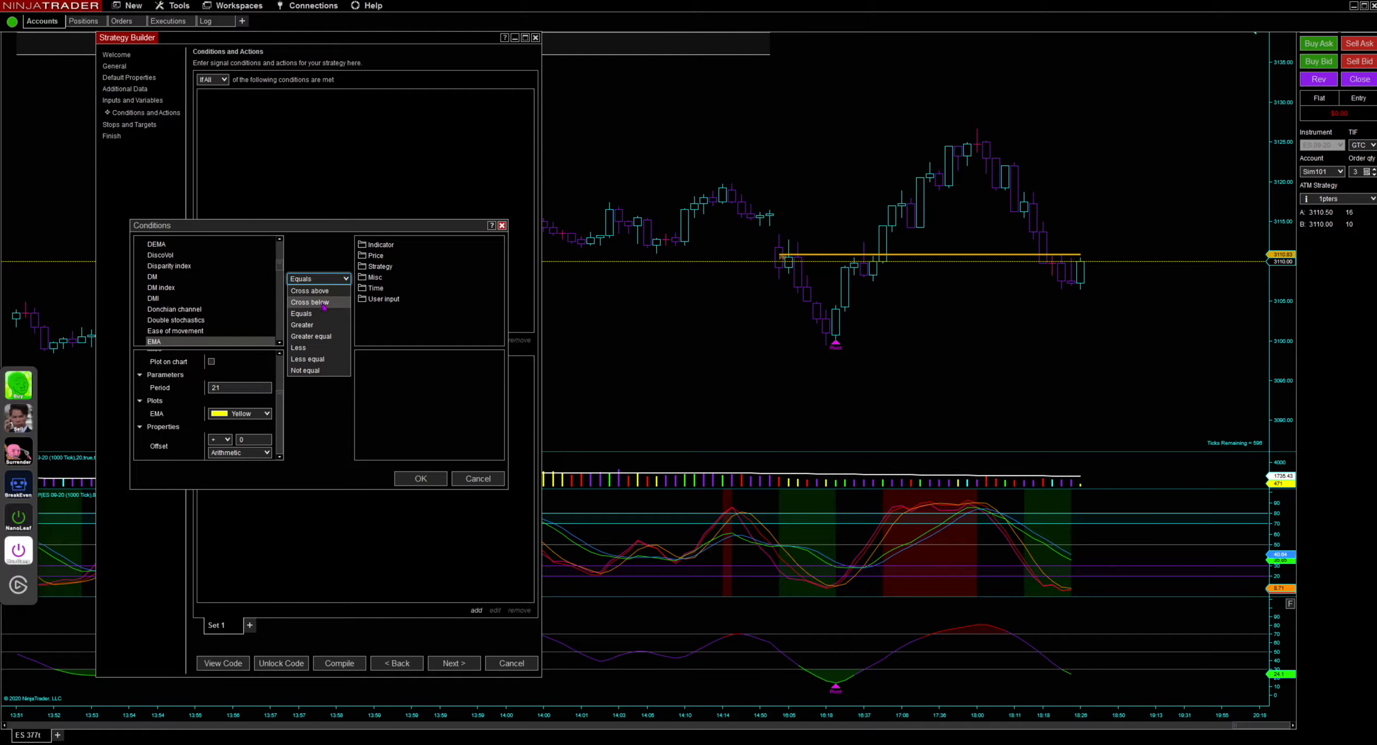
click(324, 303)
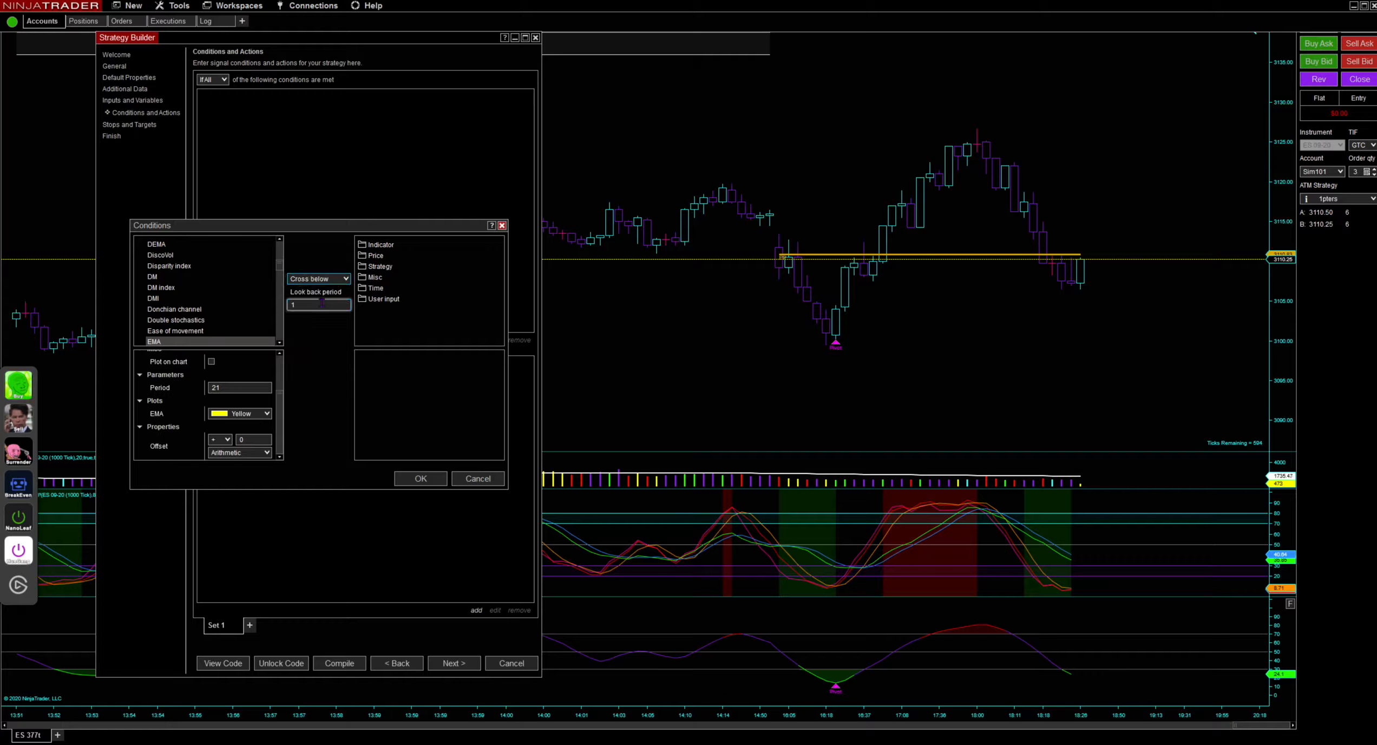
click(383, 247)
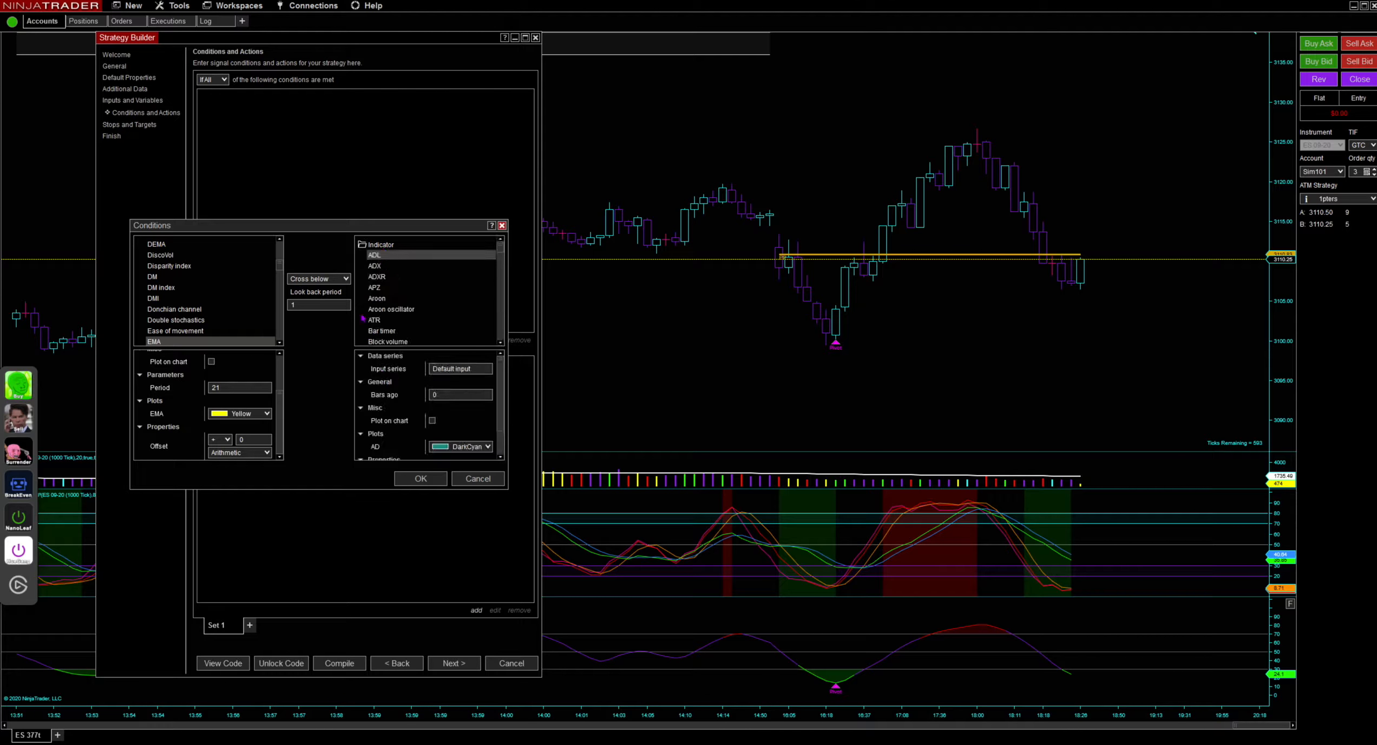
click(394, 289)
text(ema)
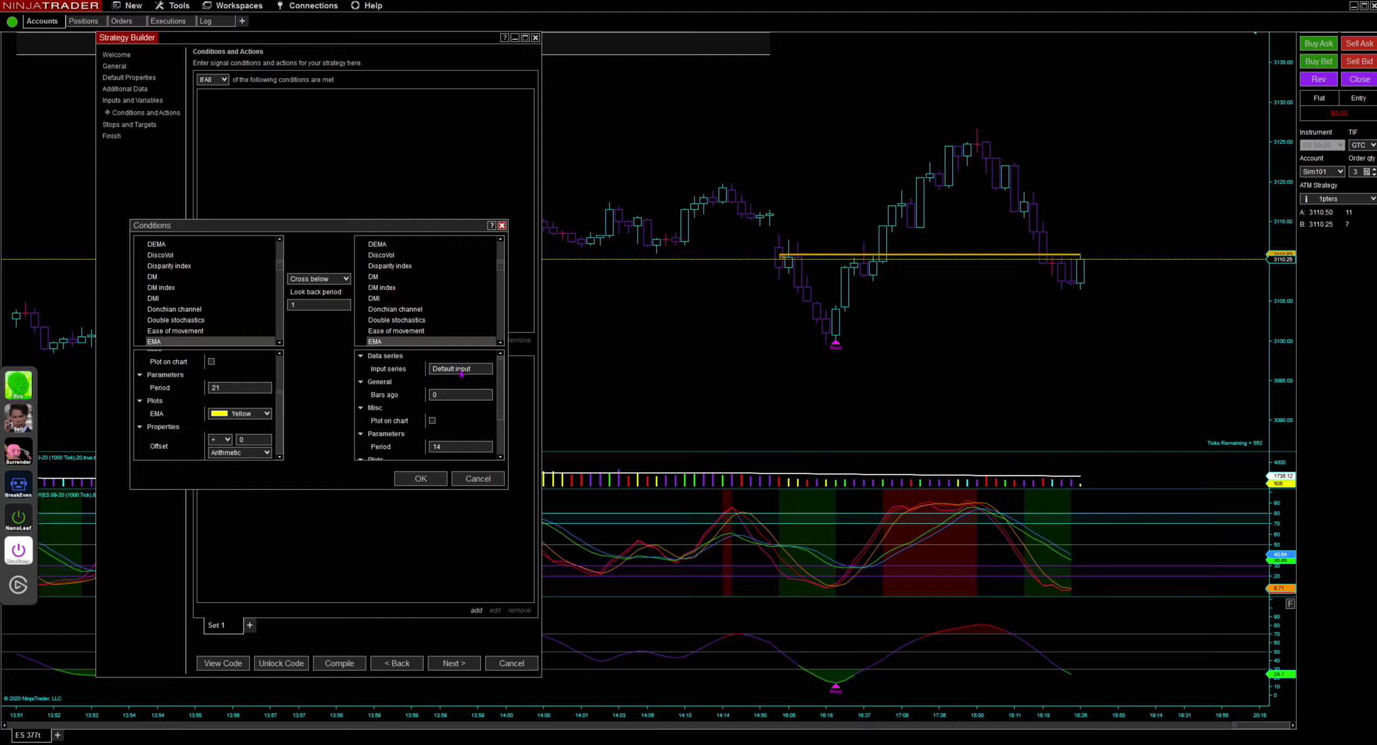
Step: Give the second EMA period 50 and a lime plot, add the condition, and recheck its settings
double_click(460, 445)
text(50)
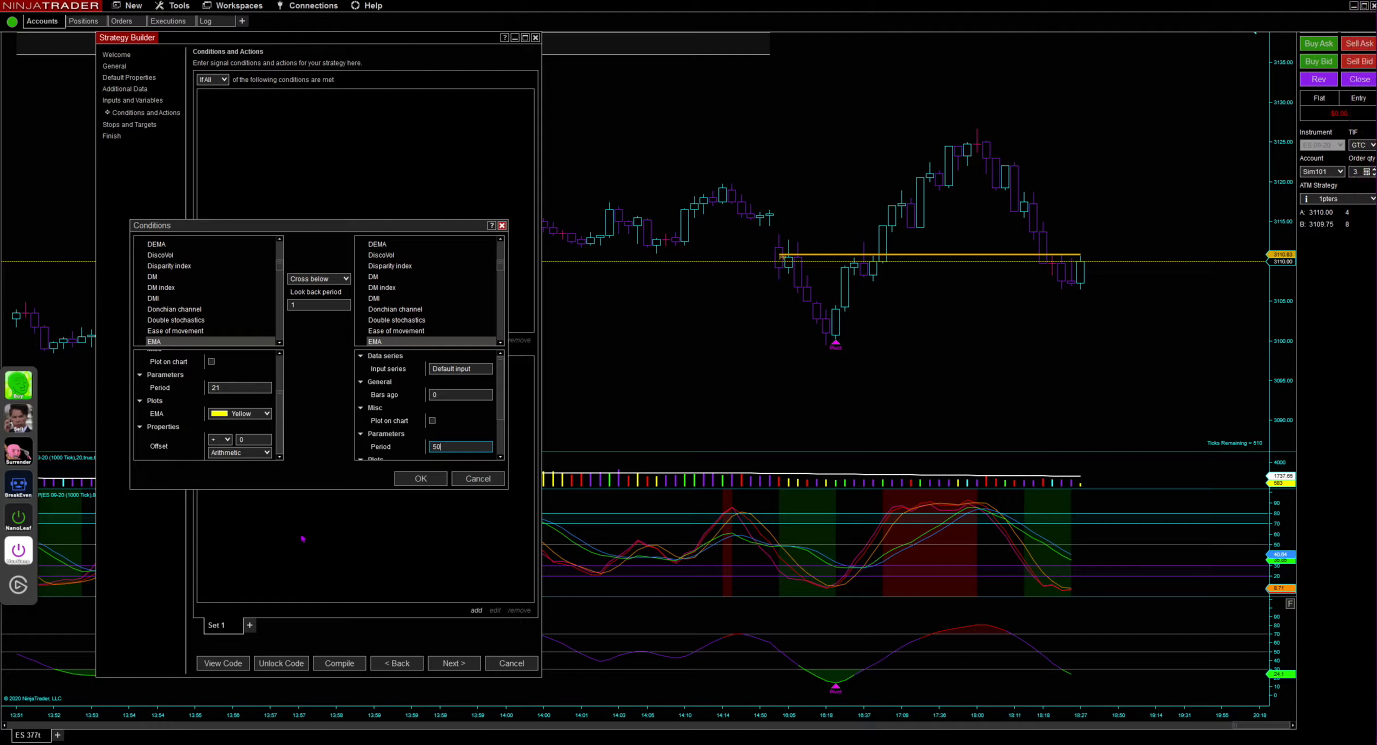
drag(501, 381, 501, 415)
click(465, 414)
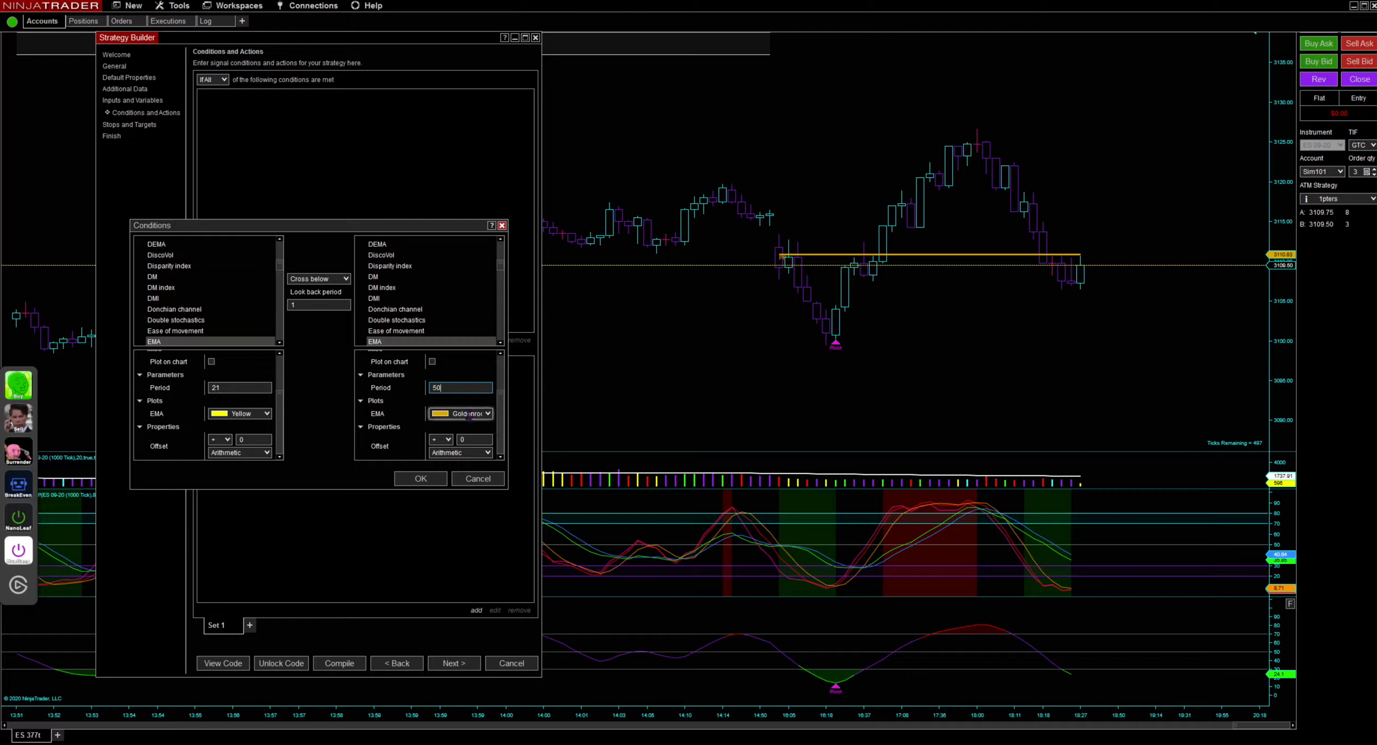
text(Lime)
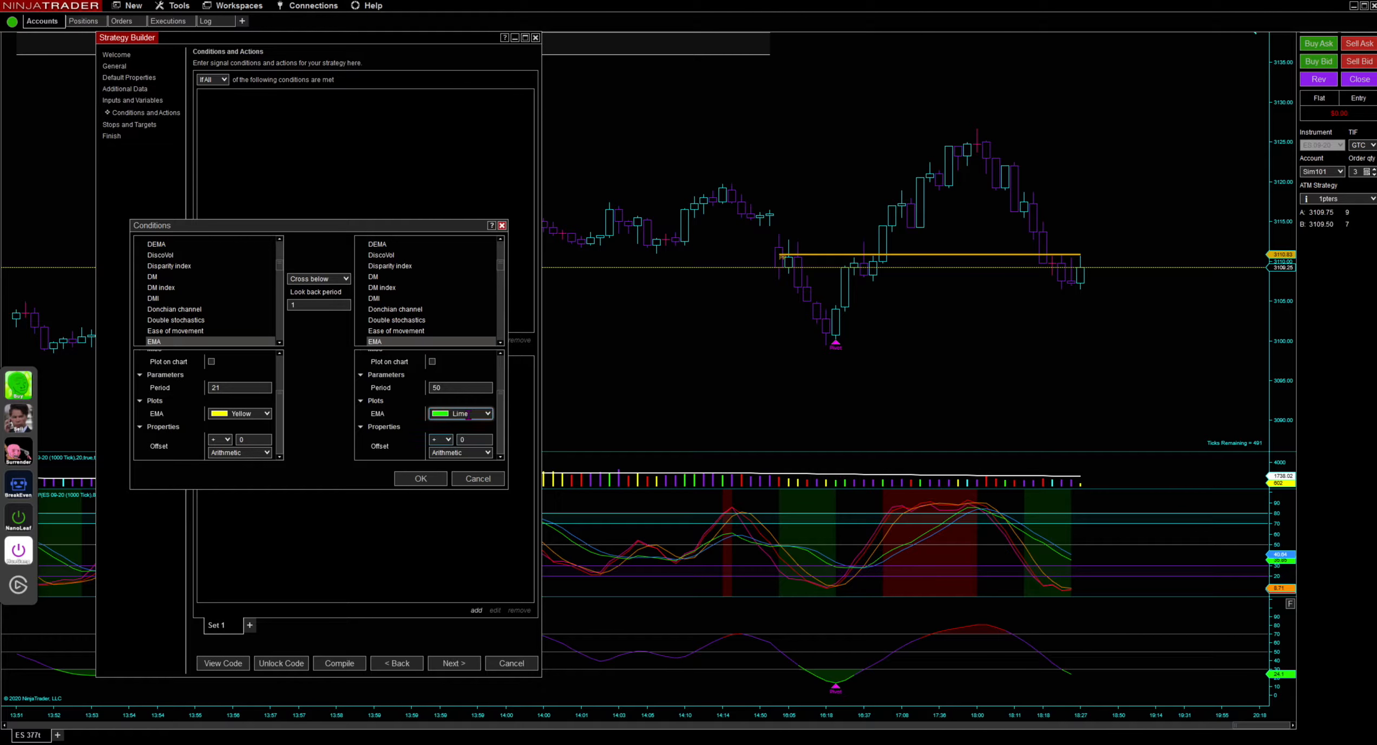
click(421, 479)
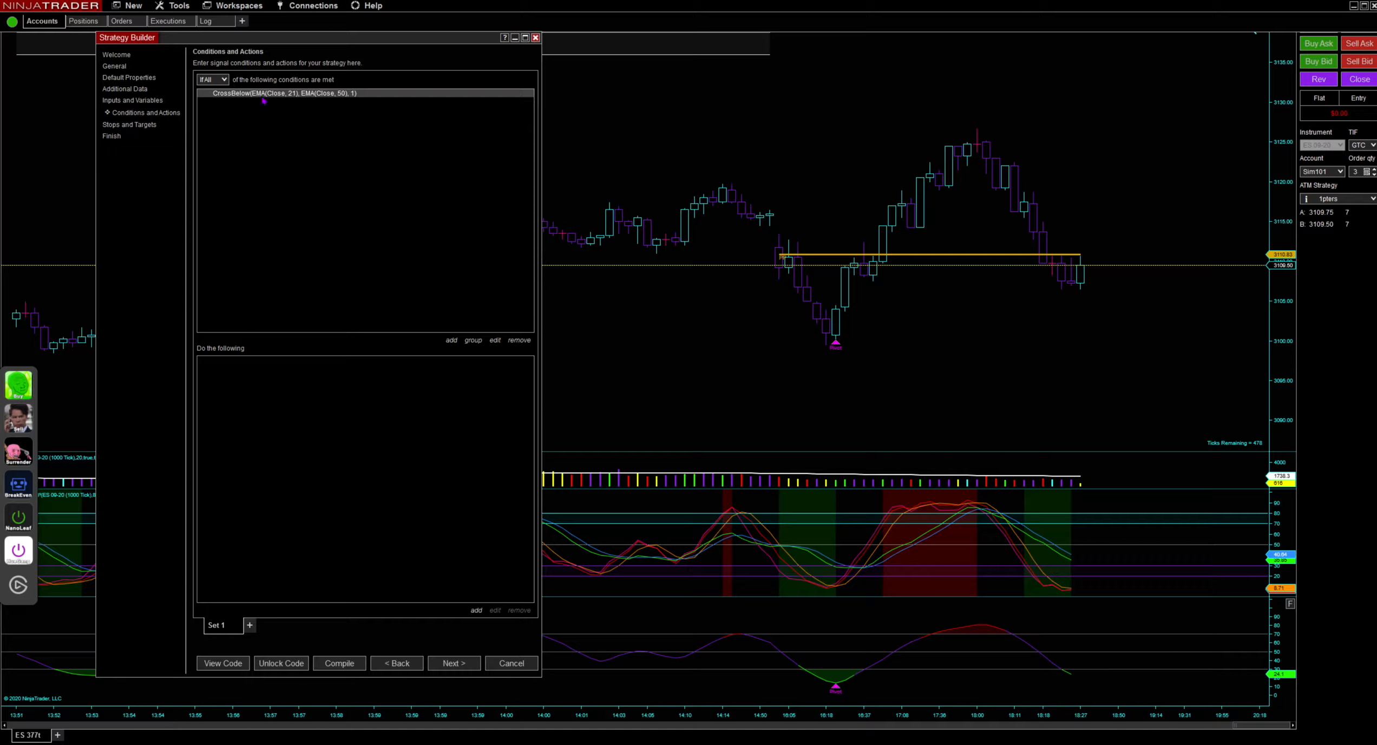
double_click(265, 94)
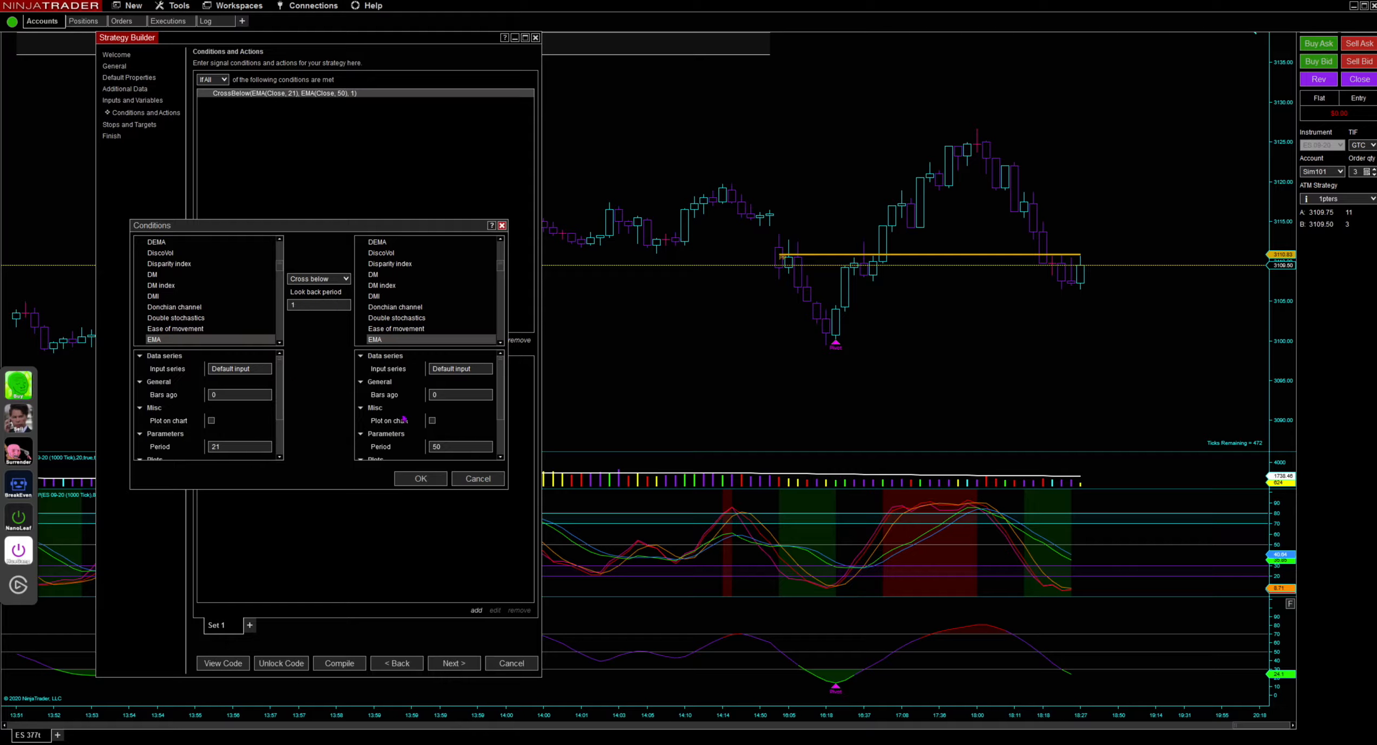
click(424, 475)
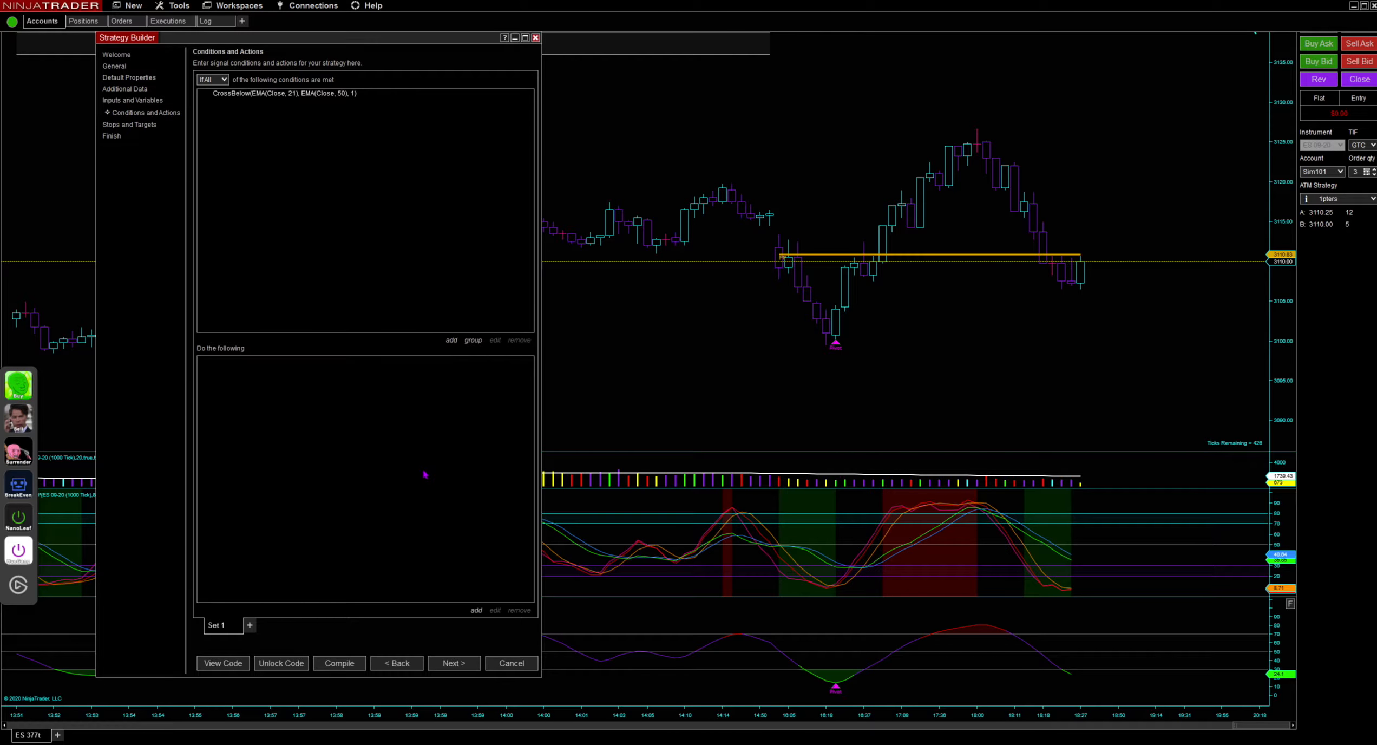
Step: Start a second condition with the Close price on the first side, an indicator on the second, and the comparison Less
click(452, 341)
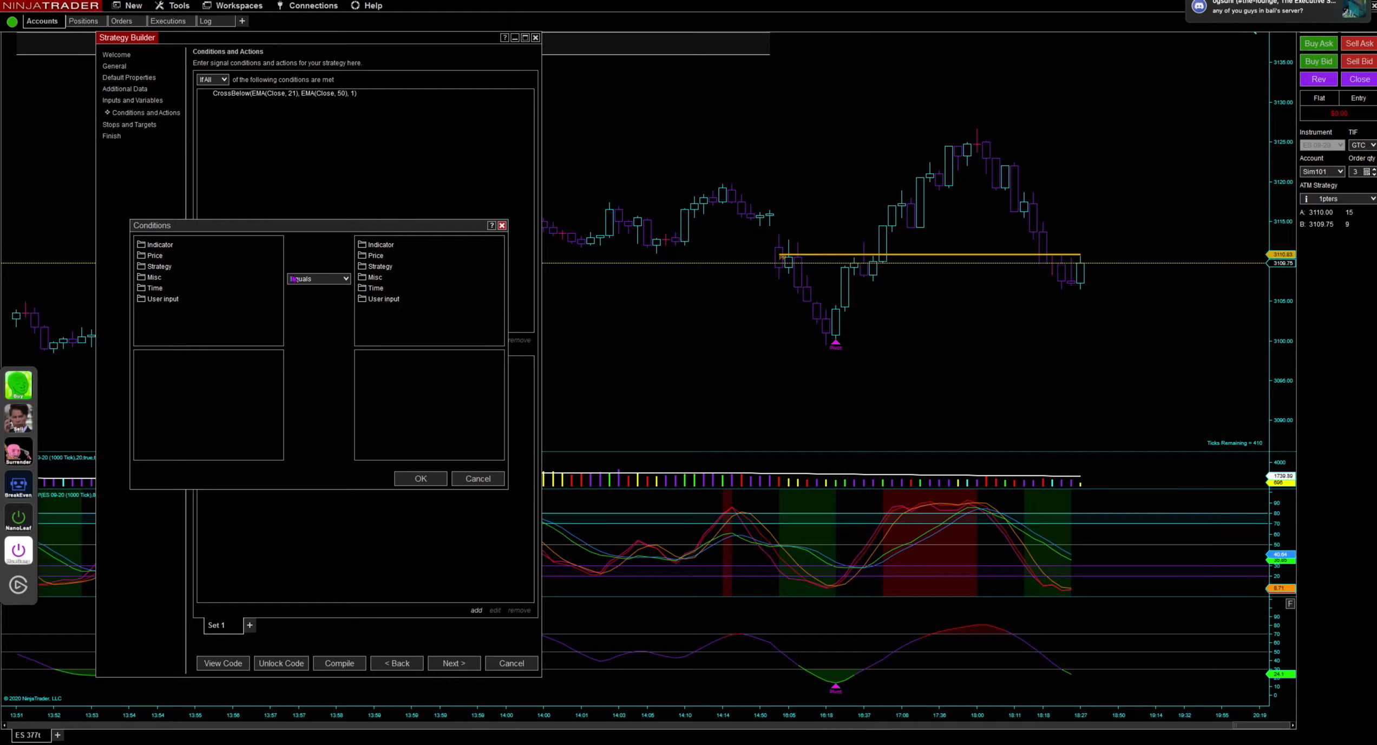
click(157, 259)
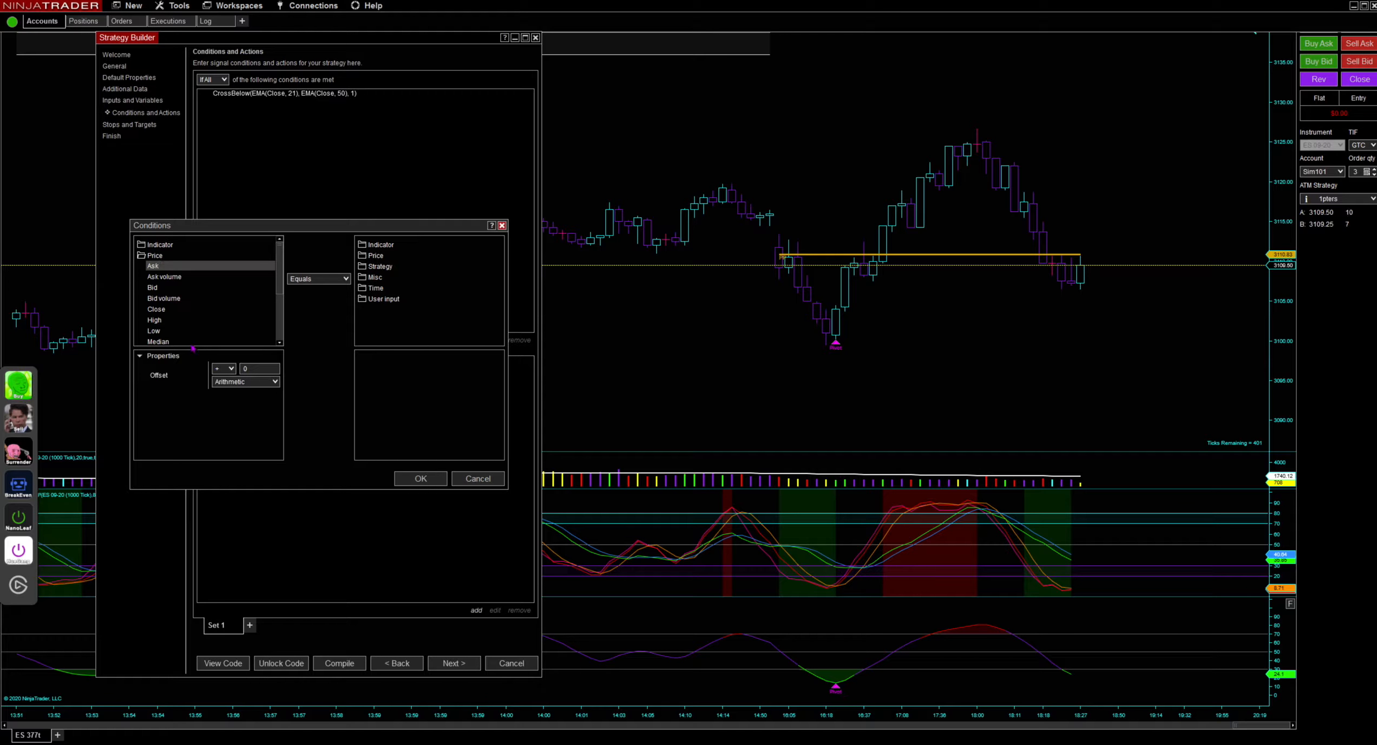
click(167, 312)
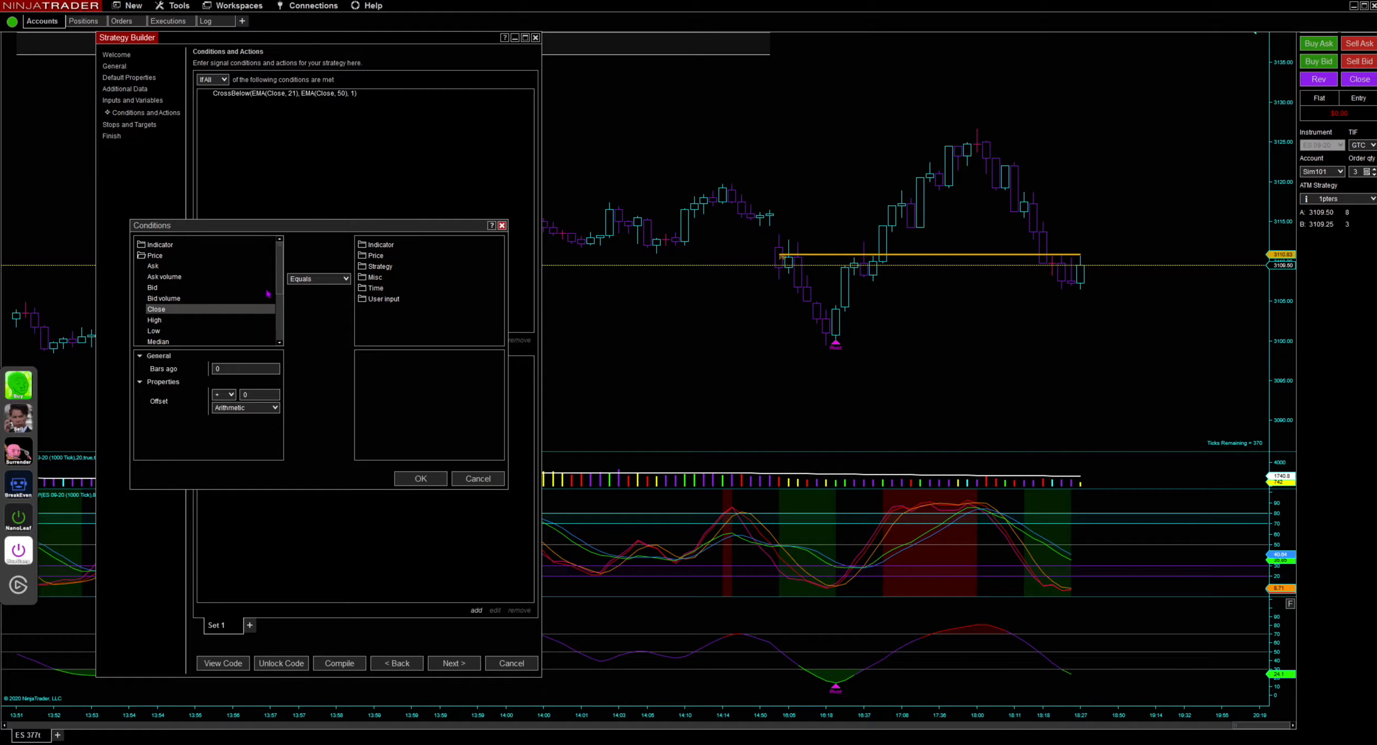
click(382, 244)
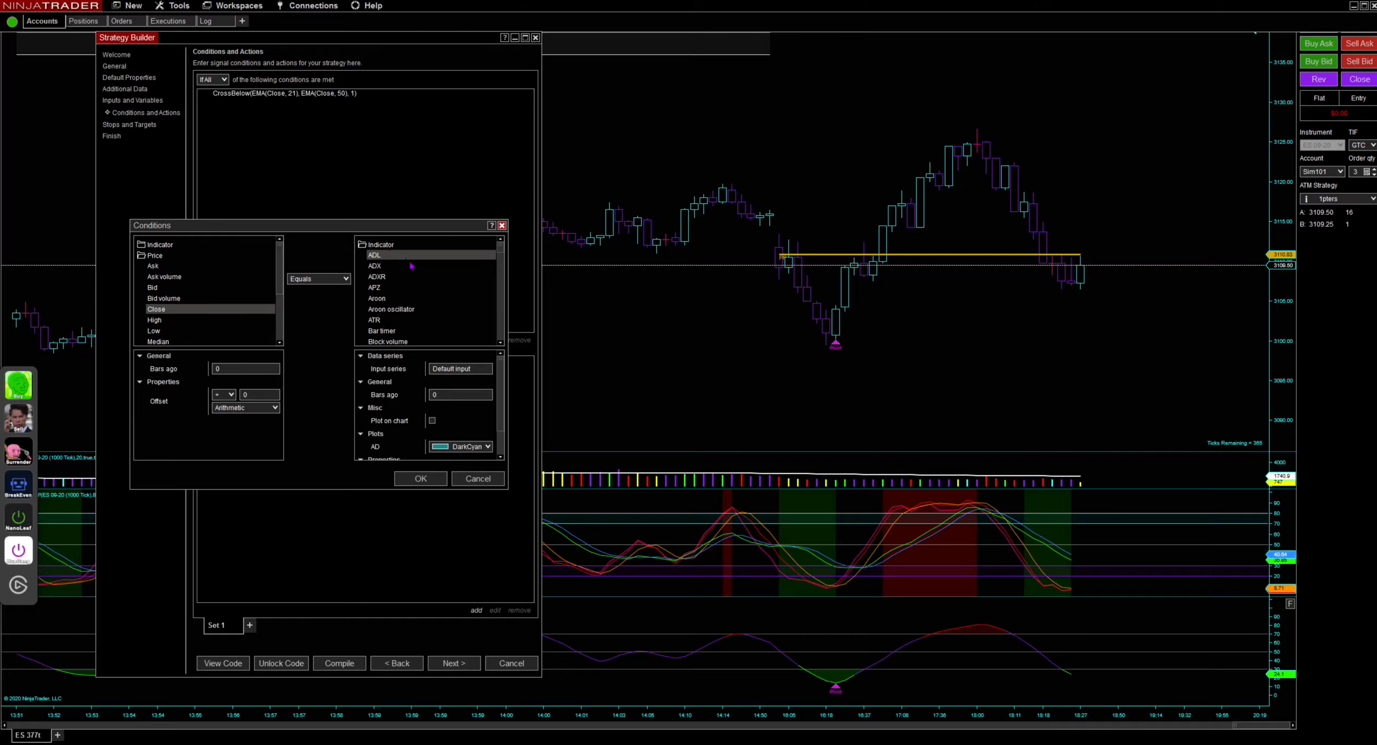
click(319, 279)
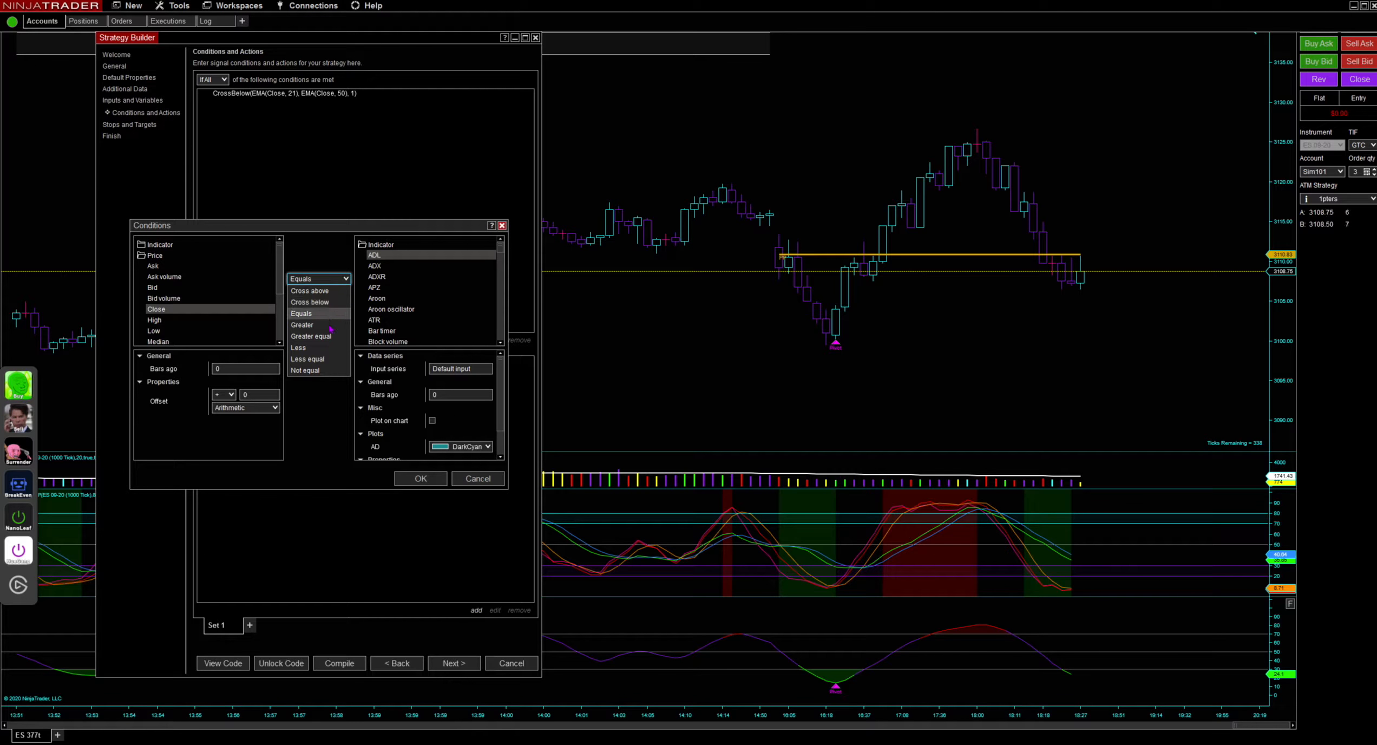
click(319, 347)
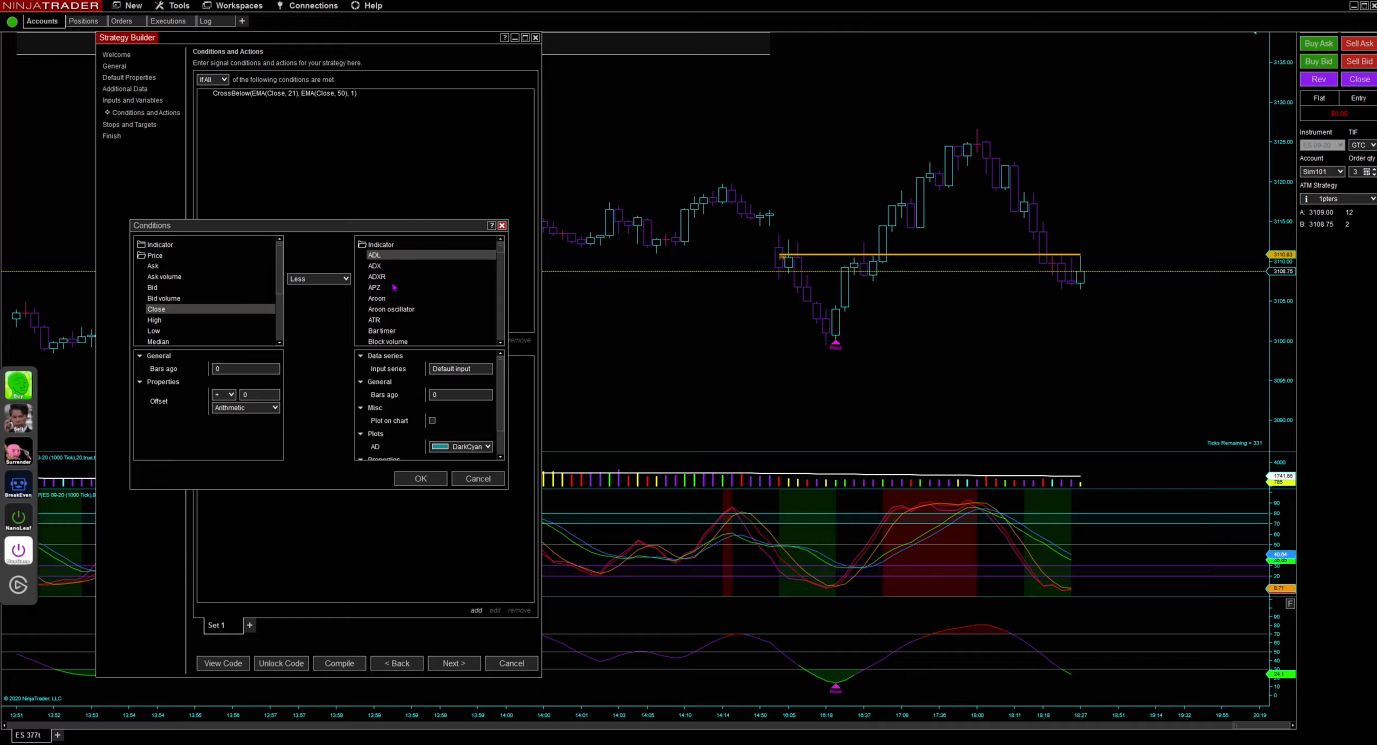
Step: Compare the Close price with an EMA of period 21 plotted in yellow, and add the condition
click(394, 287)
text(ema)
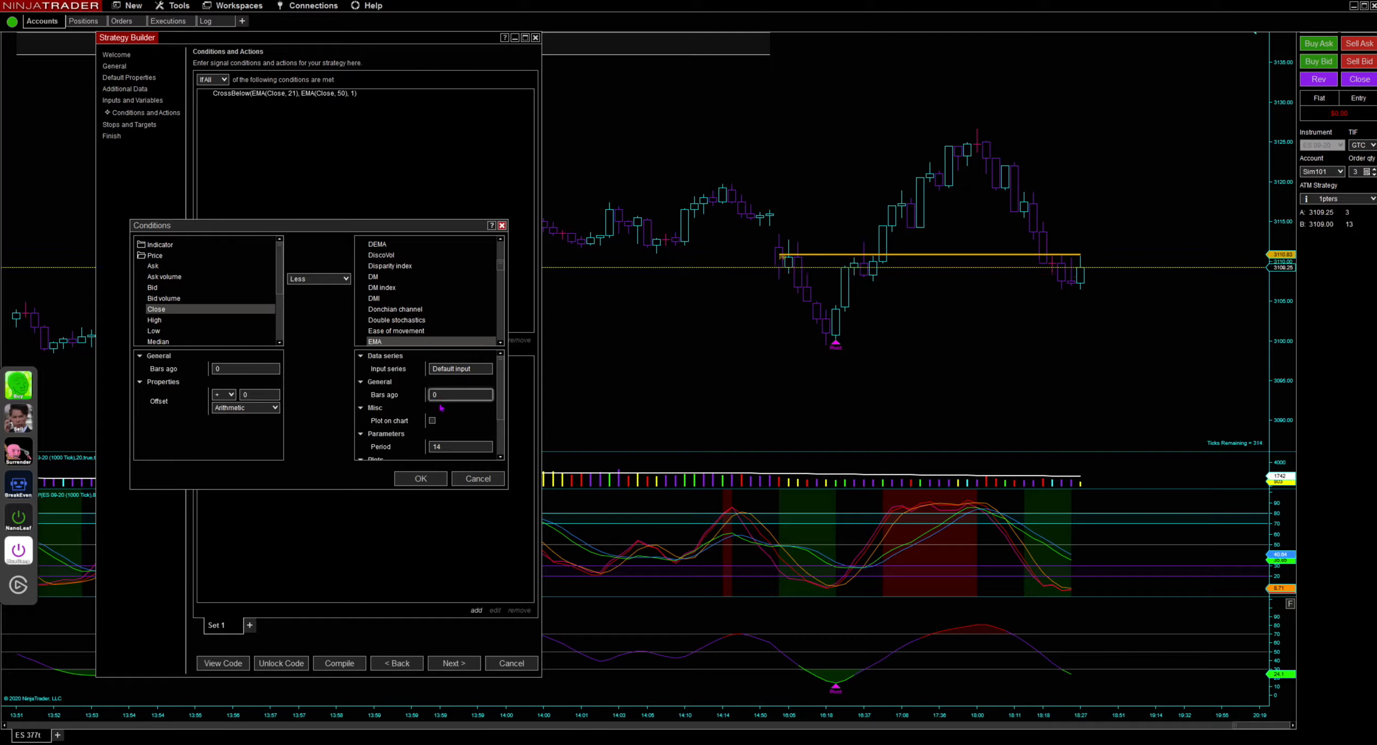
double_click(451, 444)
text(21)
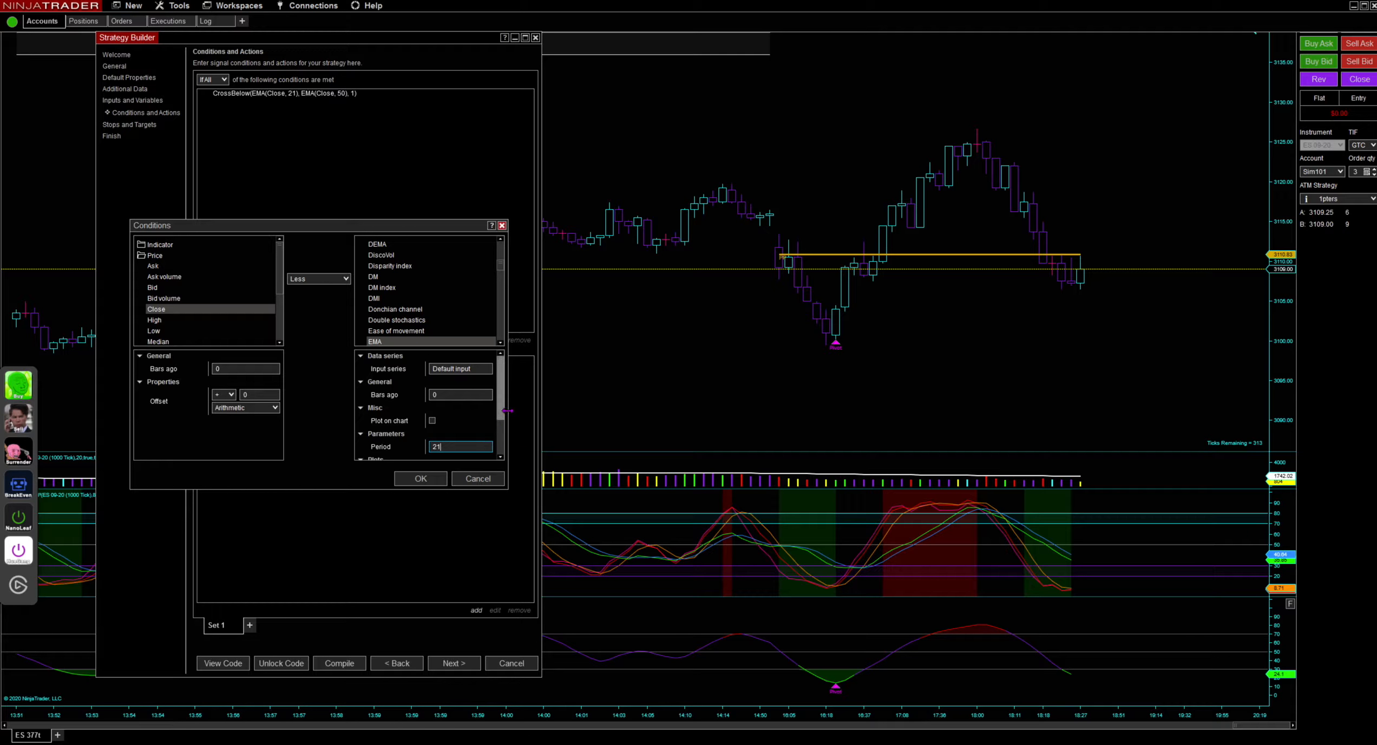
drag(500, 417, 502, 451)
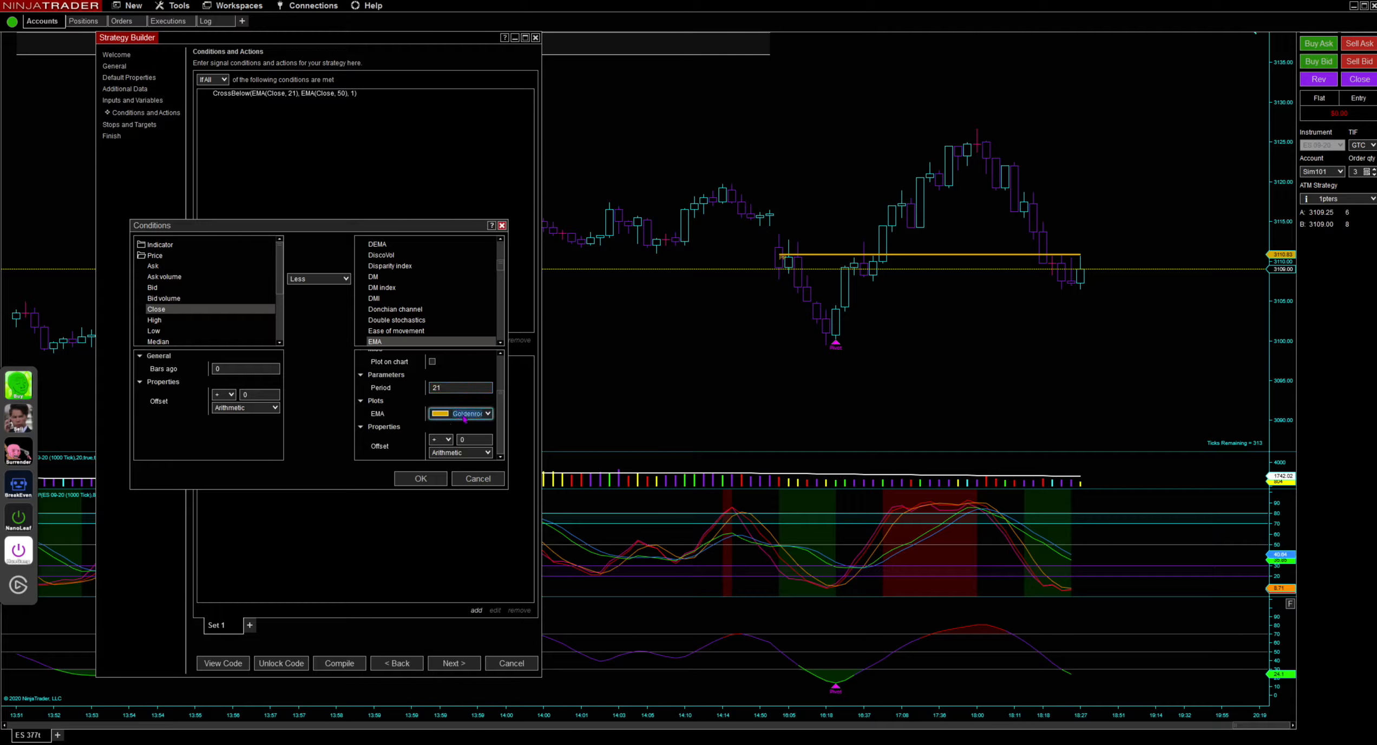
text(Yellow)
click(435, 479)
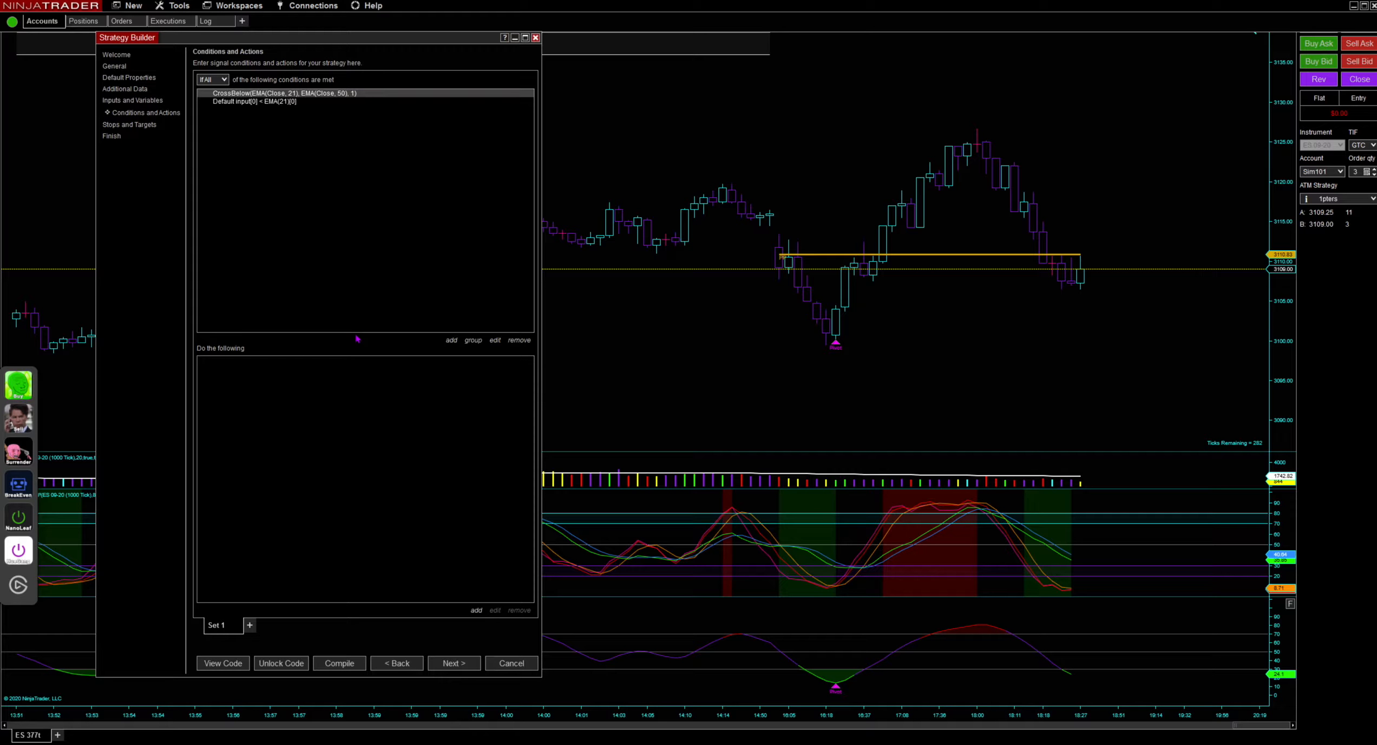
Step: Enable plotting on the chart for both the 21 and 50 EMAs in the cross-below condition, and recheck both conditions
drag(280, 403, 280, 431)
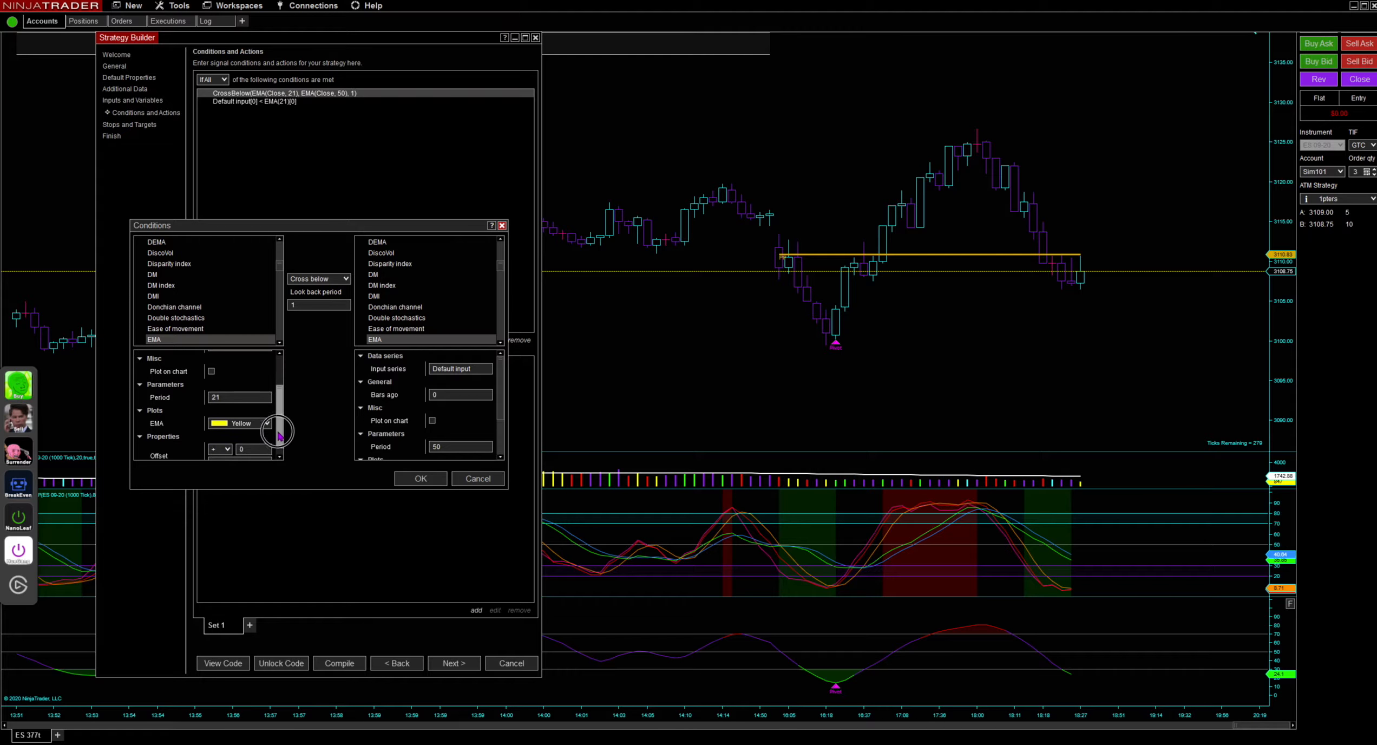
click(211, 372)
click(432, 420)
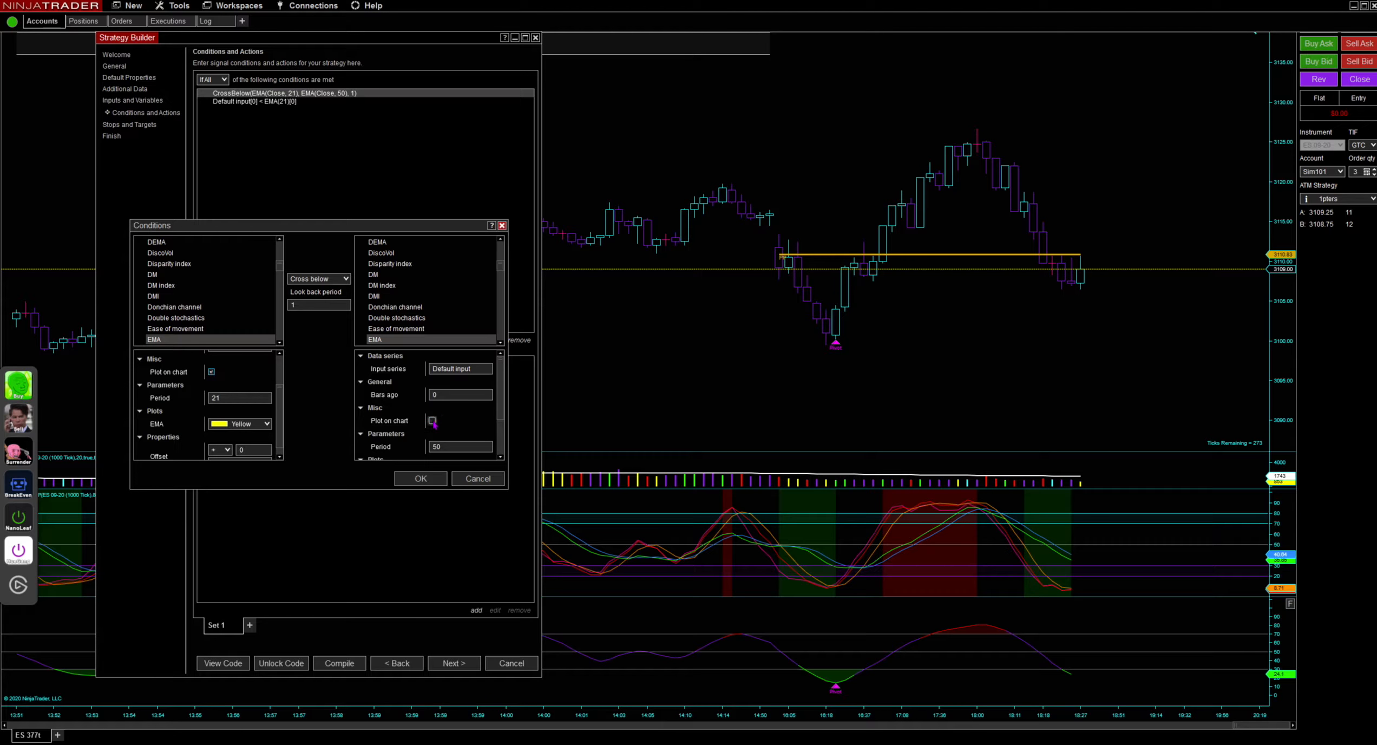
click(421, 478)
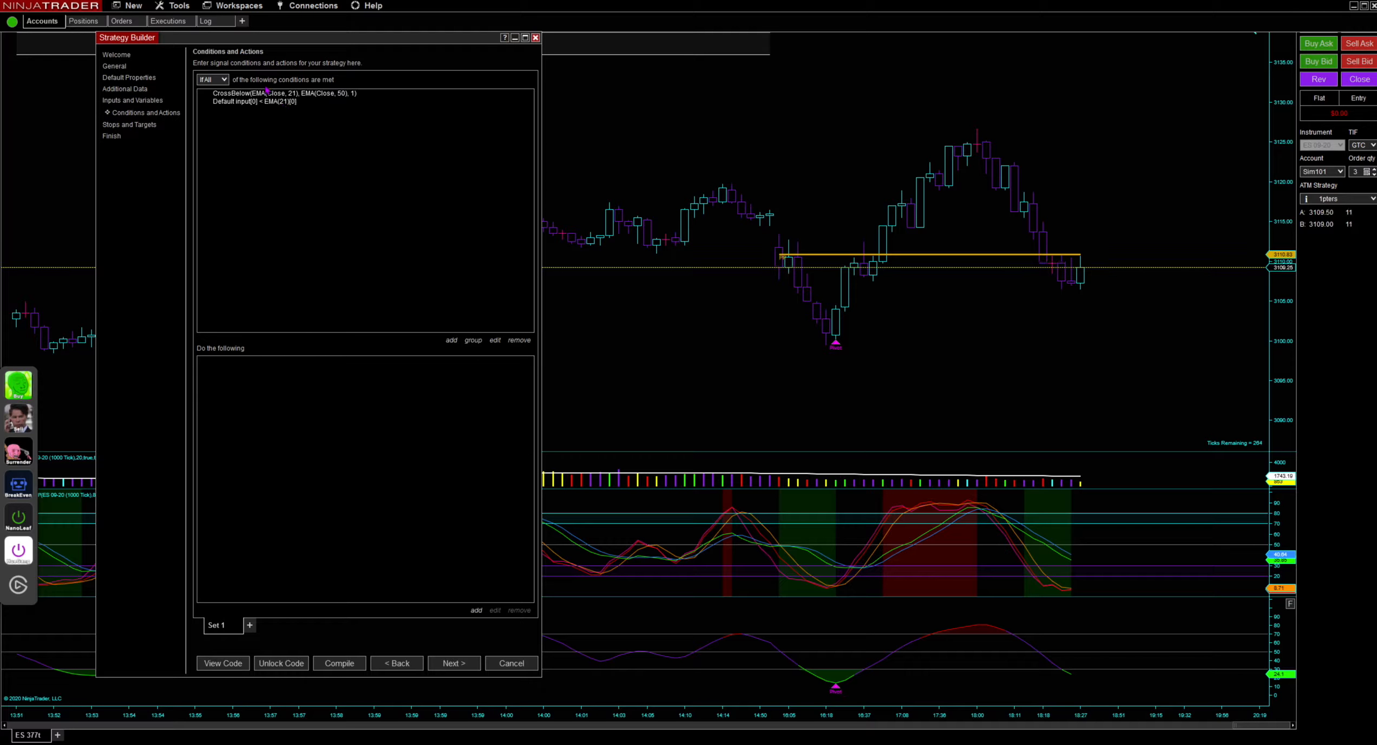
click(225, 96)
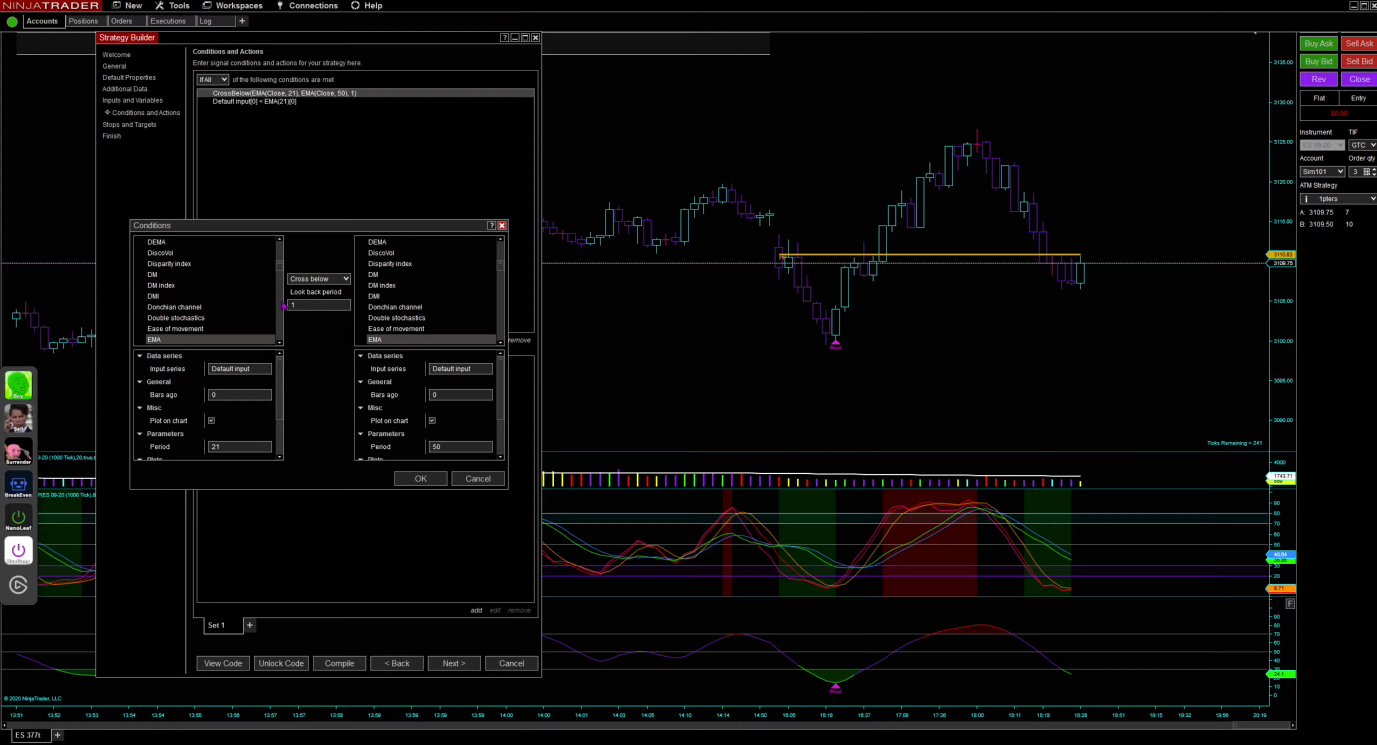
click(436, 476)
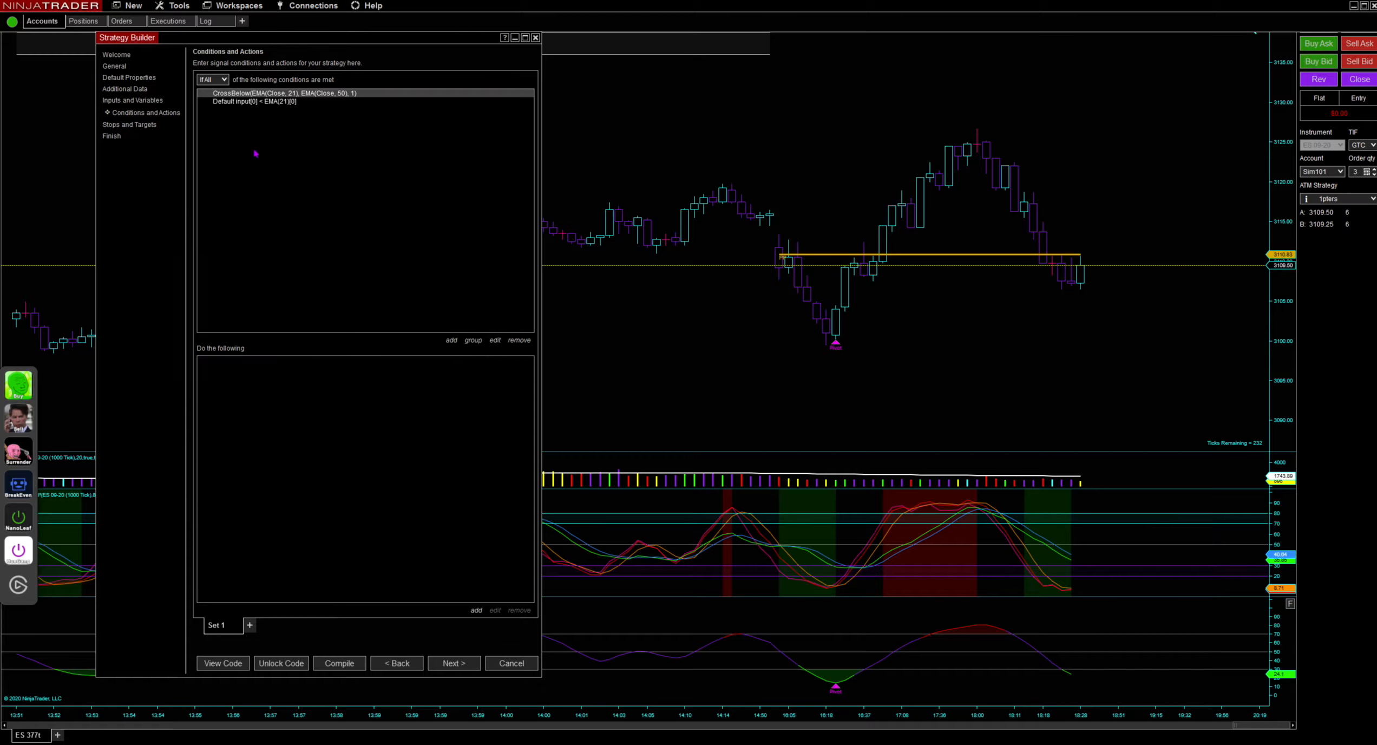
click(239, 103)
double_click(239, 103)
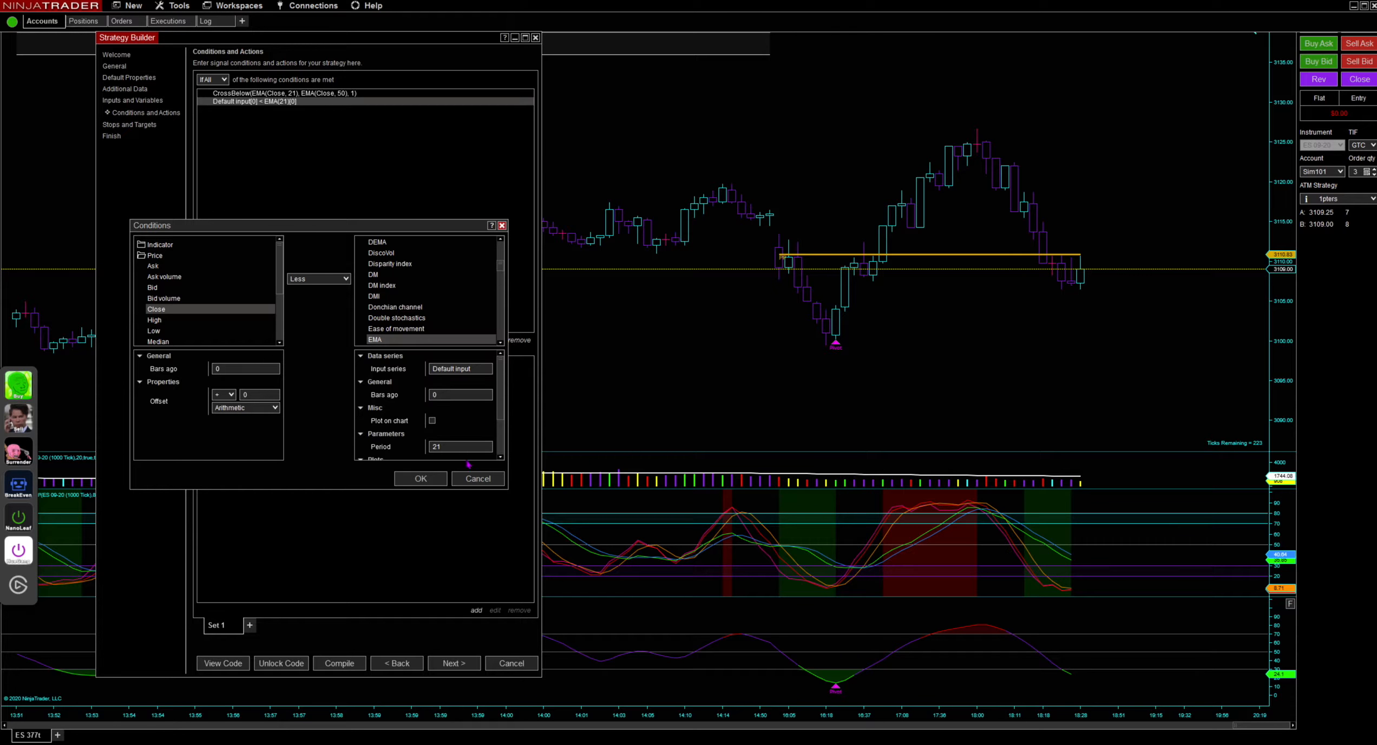
click(439, 476)
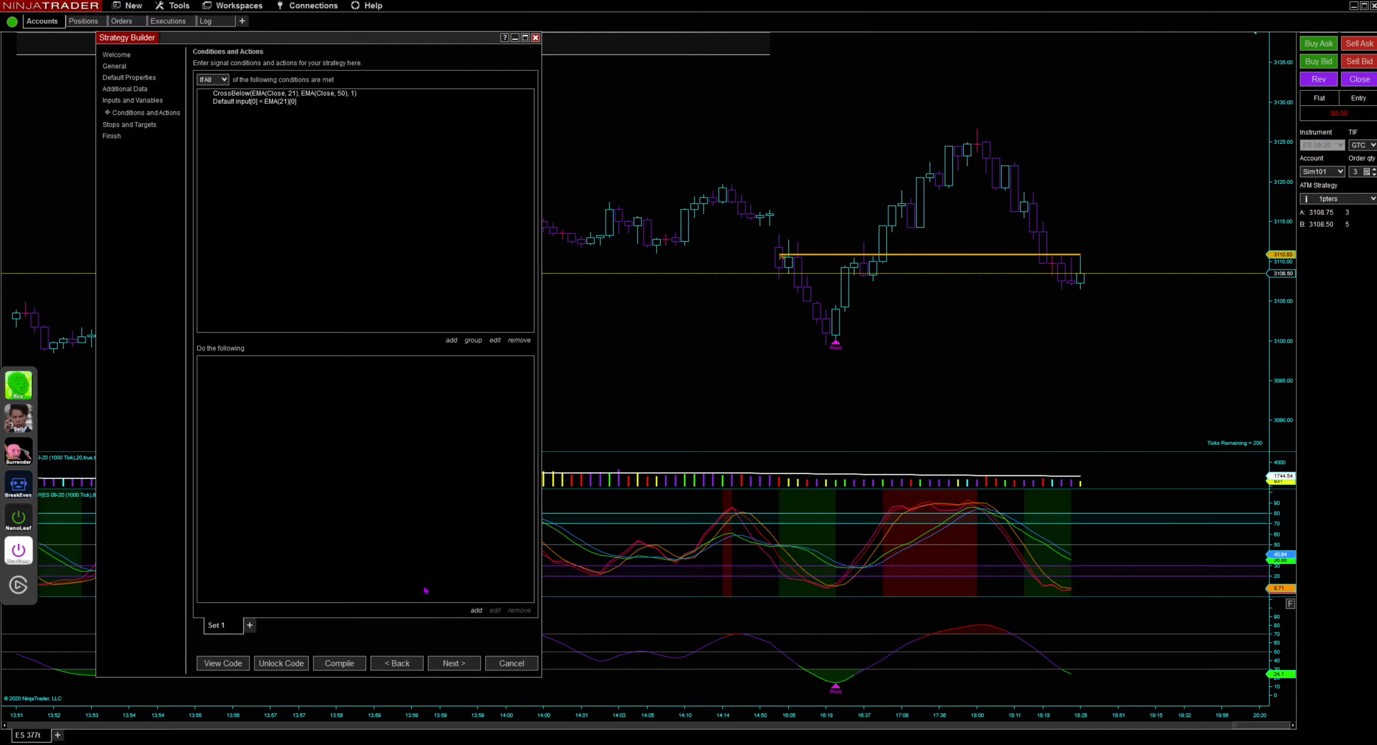
Step: Add an Enter short position action with the default quantity and the signal name EMAShort
click(251, 361)
click(475, 611)
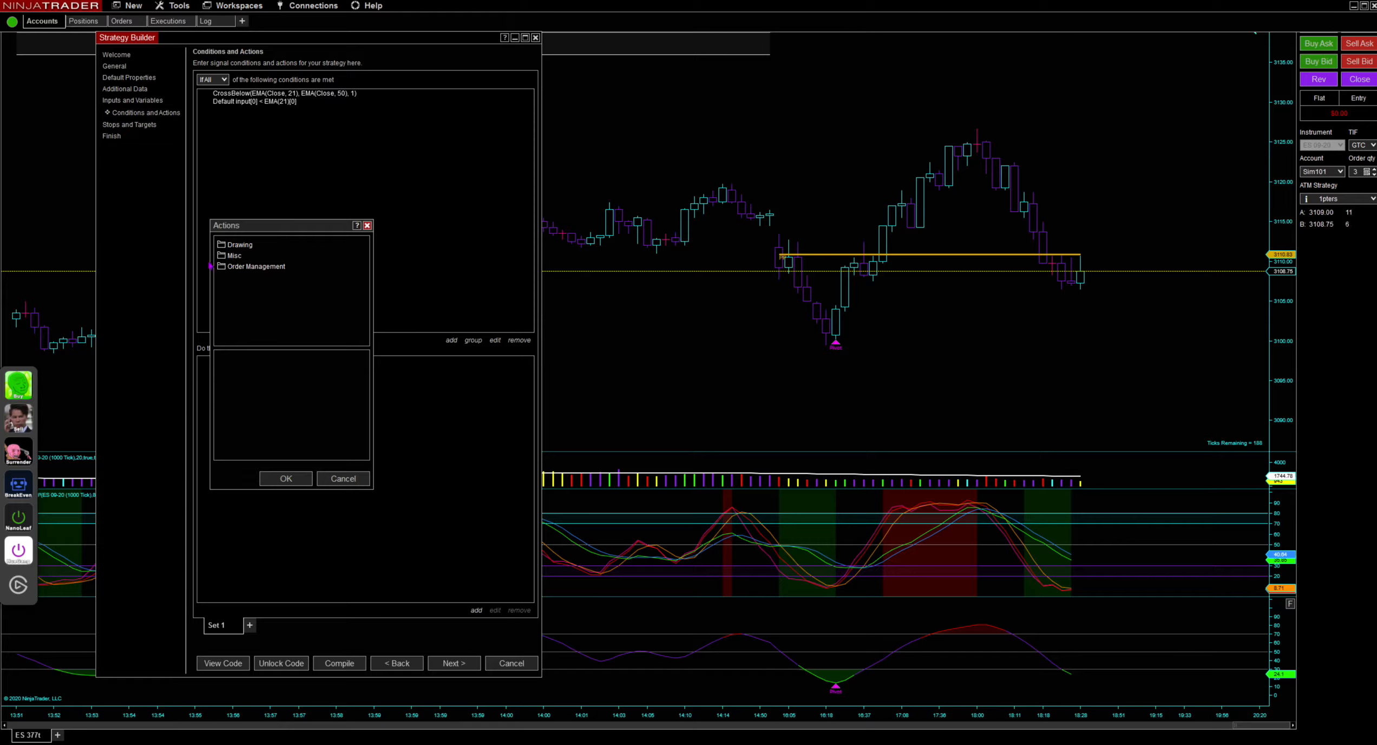
double_click(242, 268)
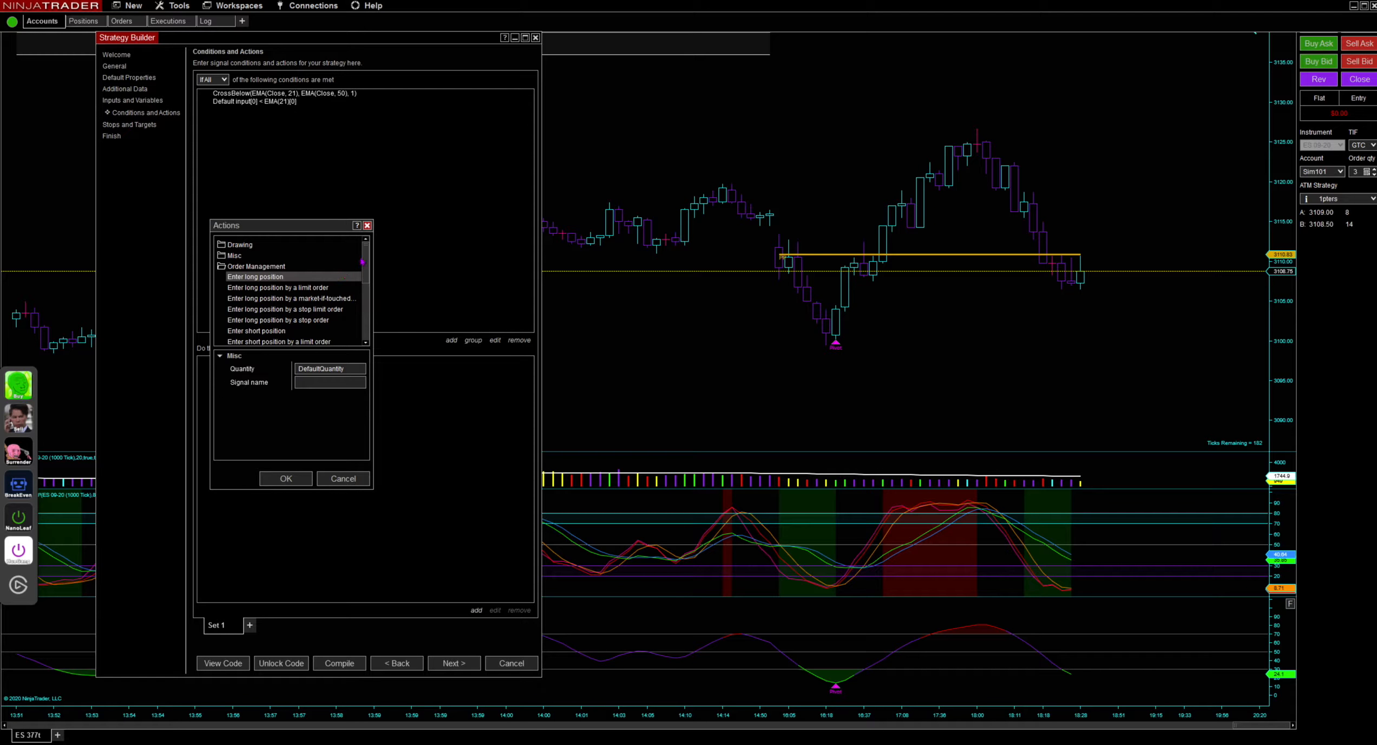
scroll(292, 276, down, 2)
click(324, 288)
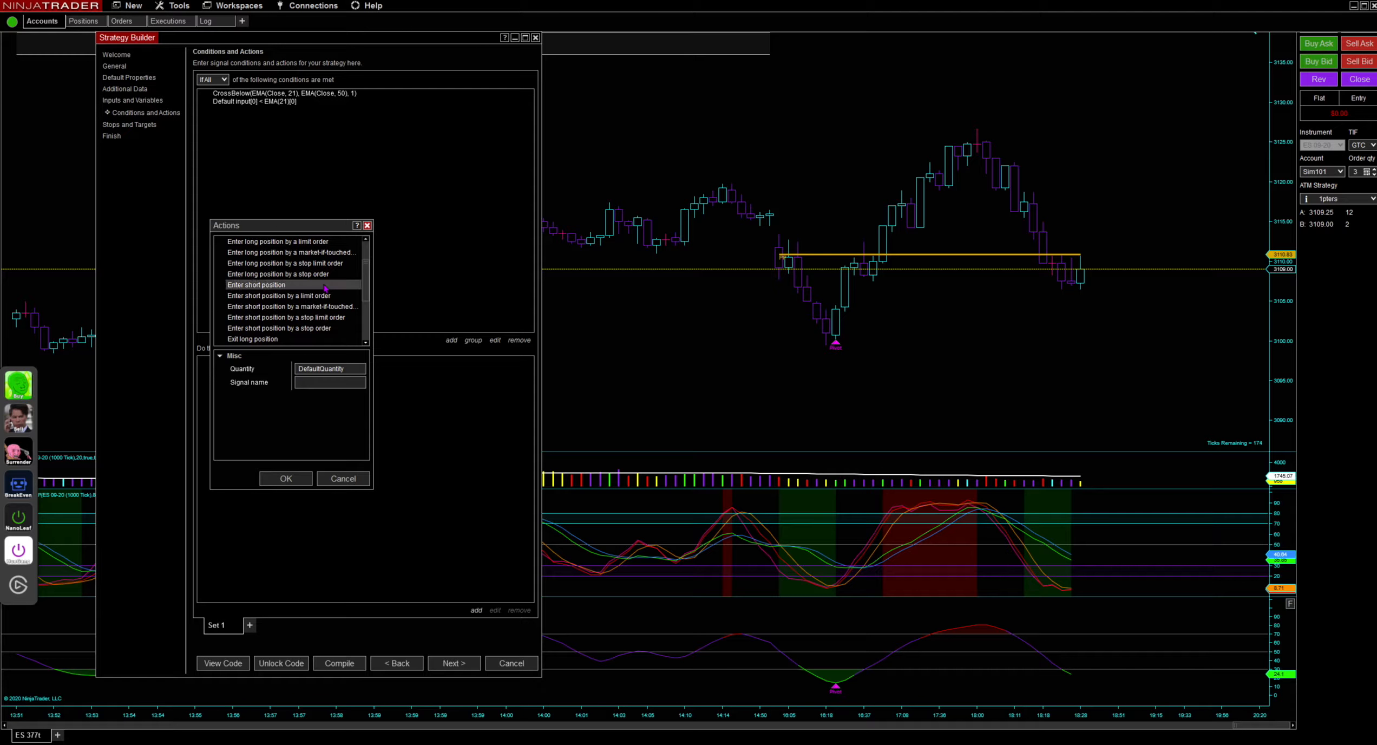
click(331, 382)
text(@"EMA)
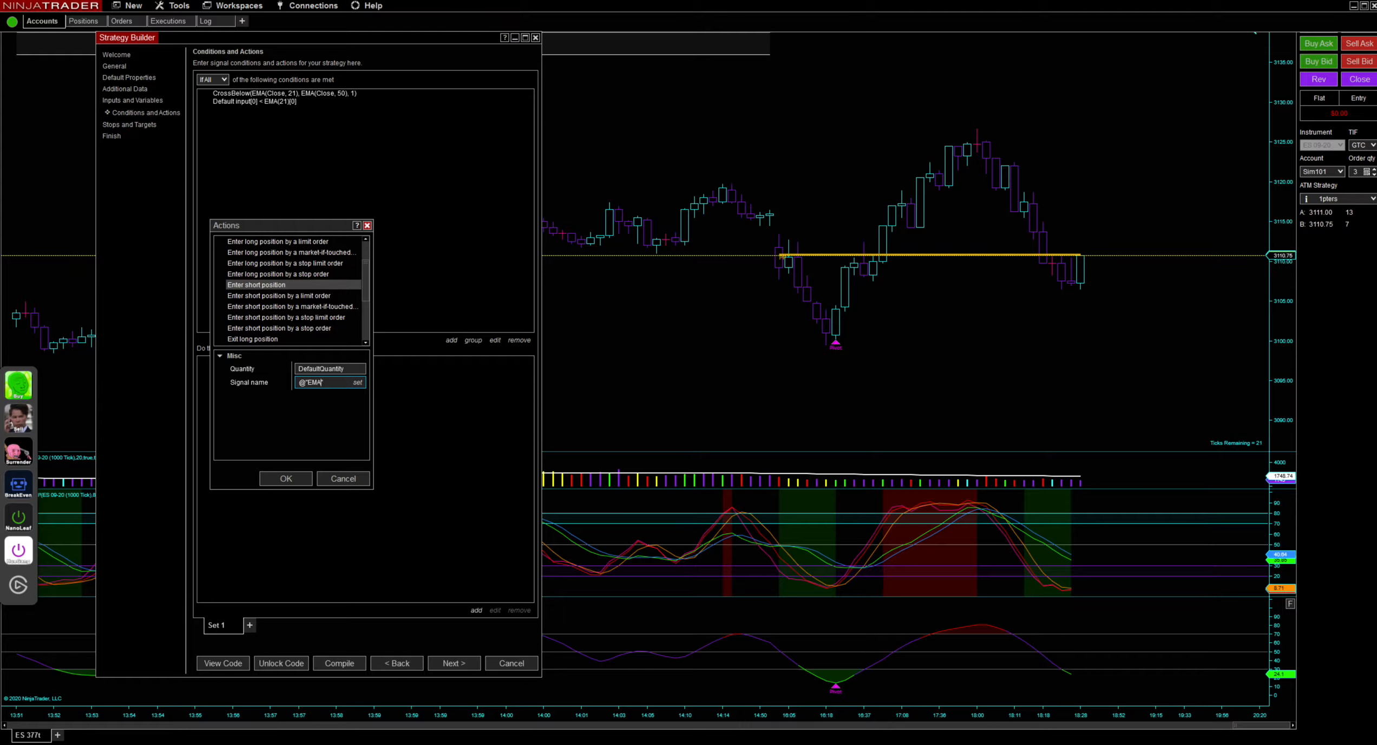
text(S")
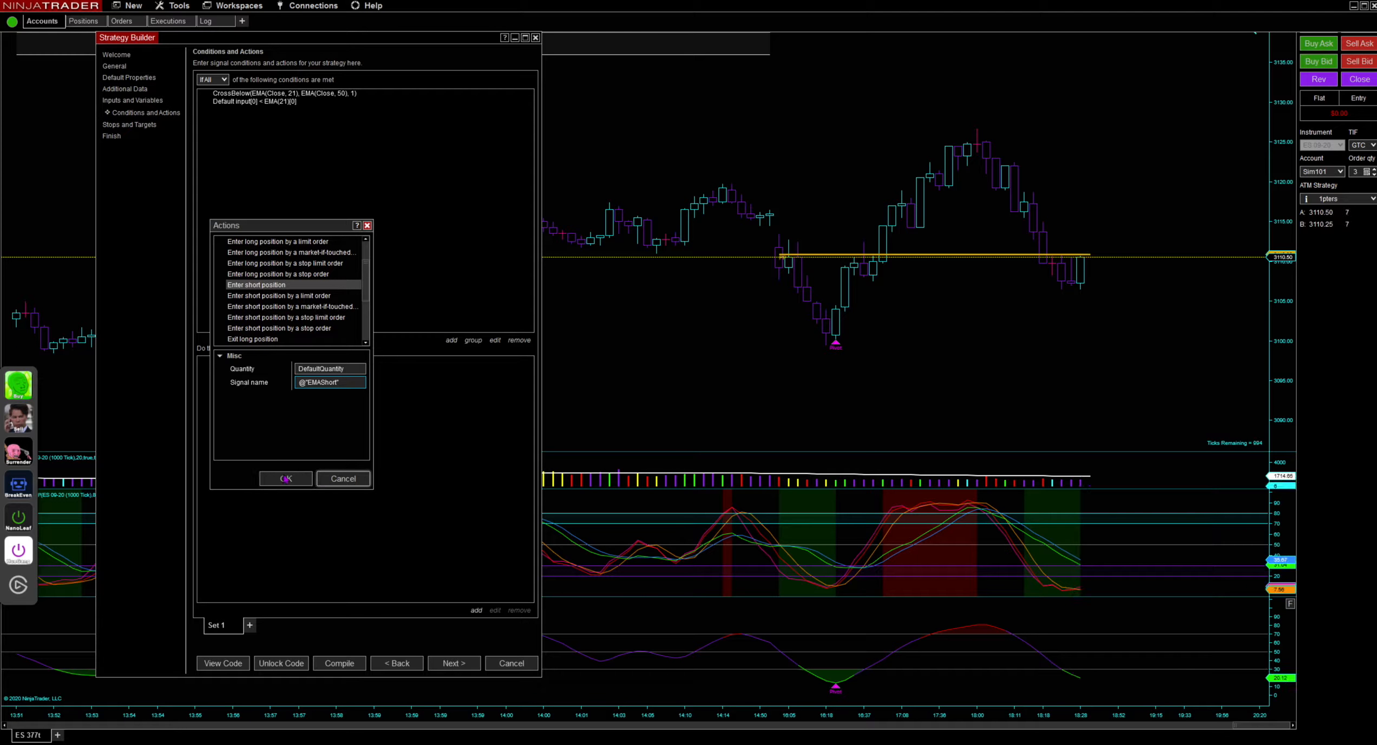
click(280, 478)
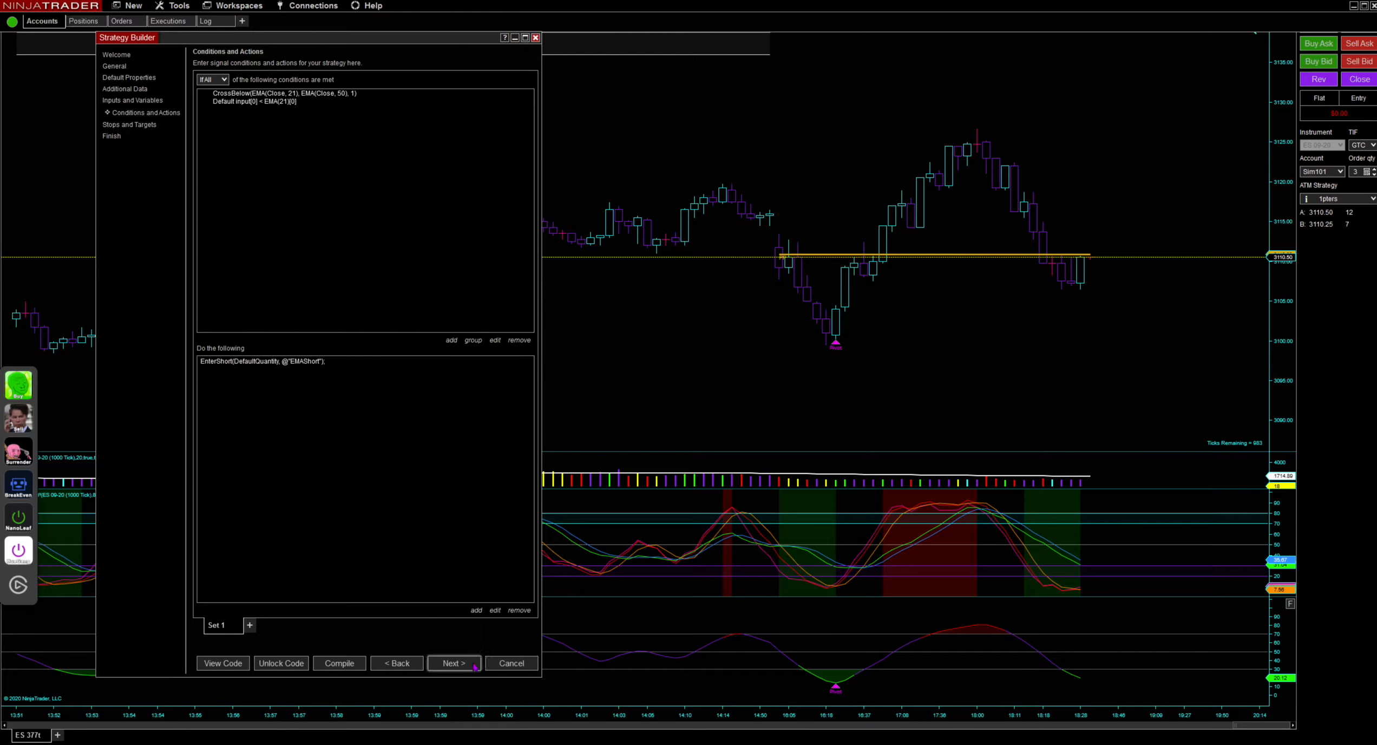
Step: Move on to the stops and targets and start a profit target tied to the entry signal EMAShort
click(454, 663)
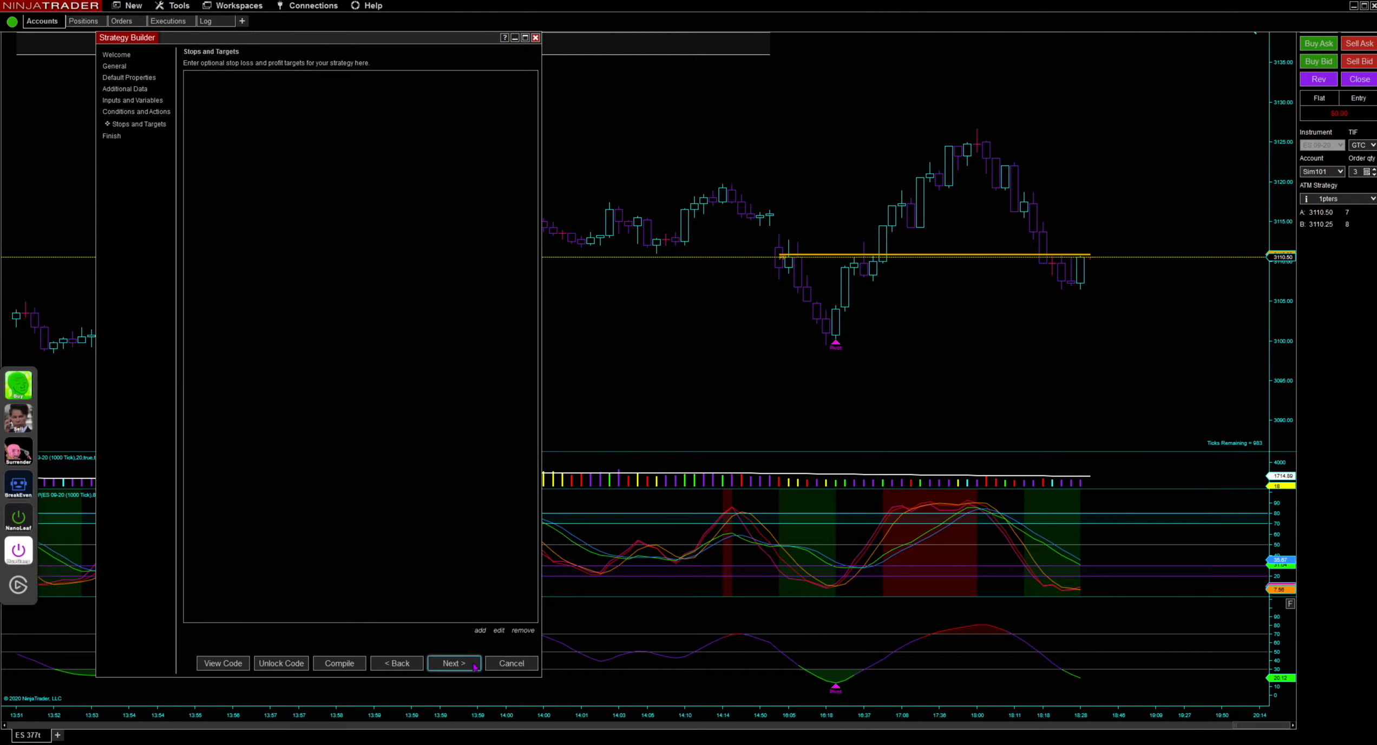
click(484, 633)
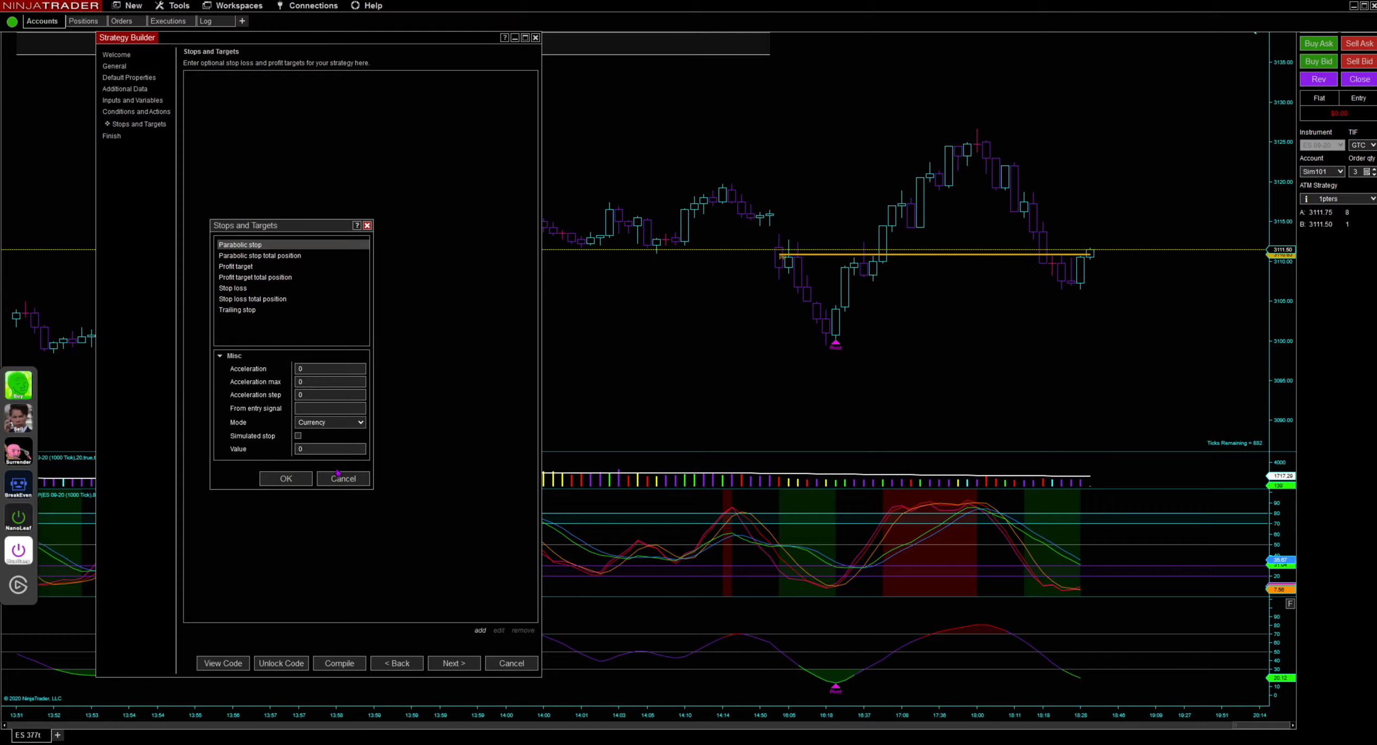
click(249, 267)
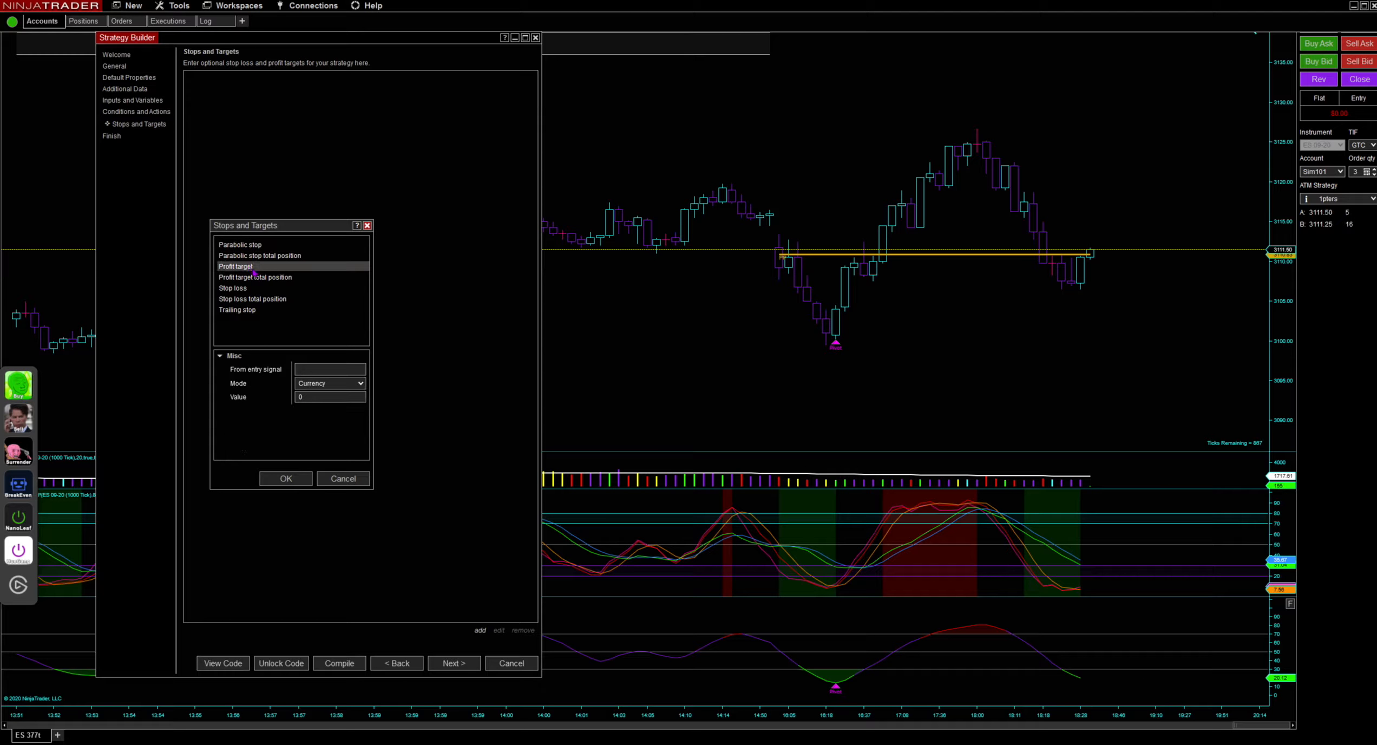
click(322, 369)
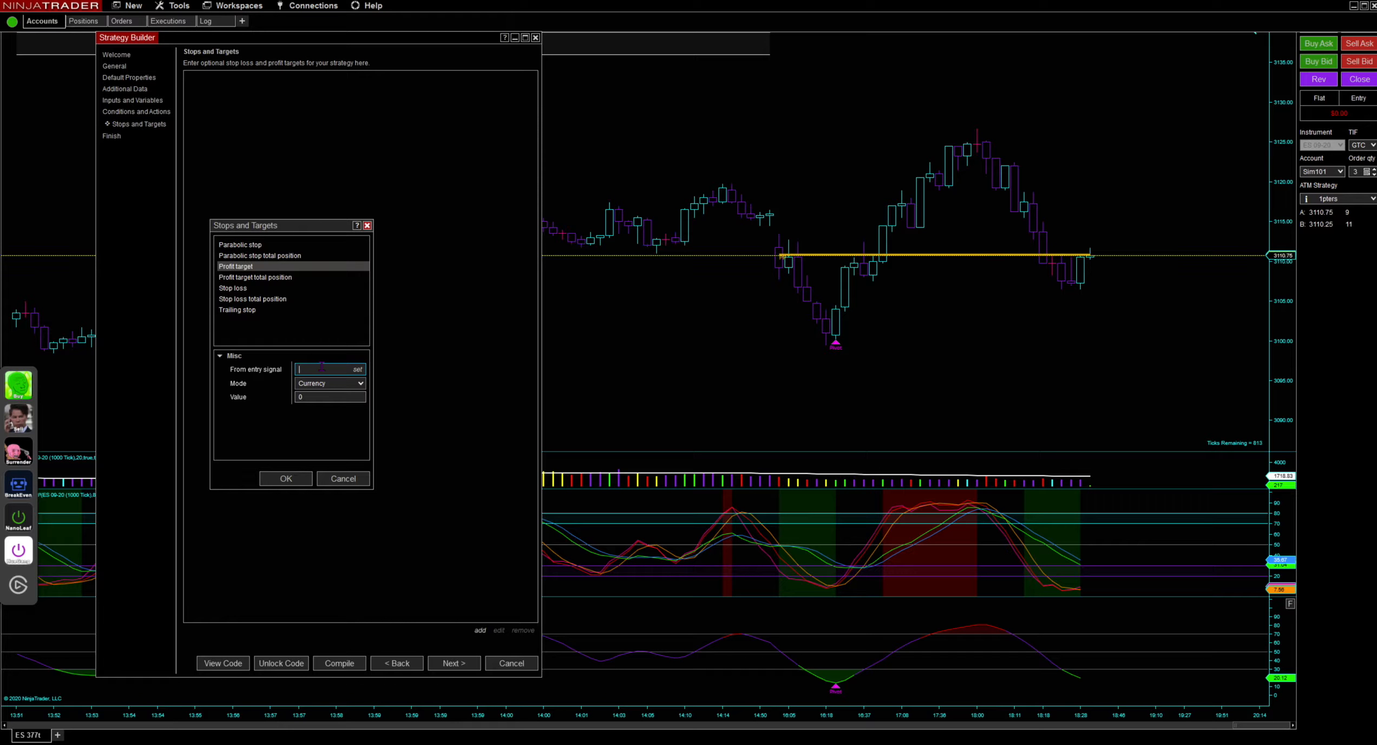
text(@"EMAShor)
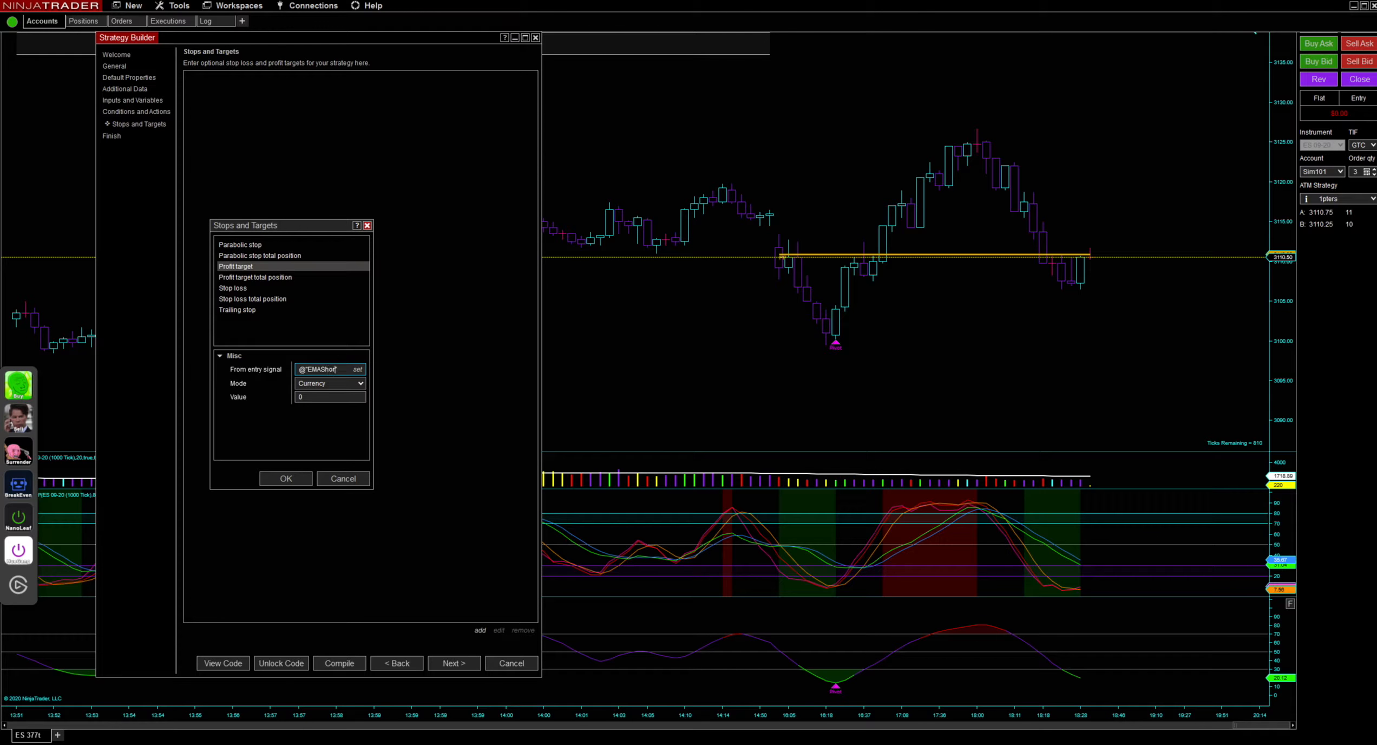
text(t")
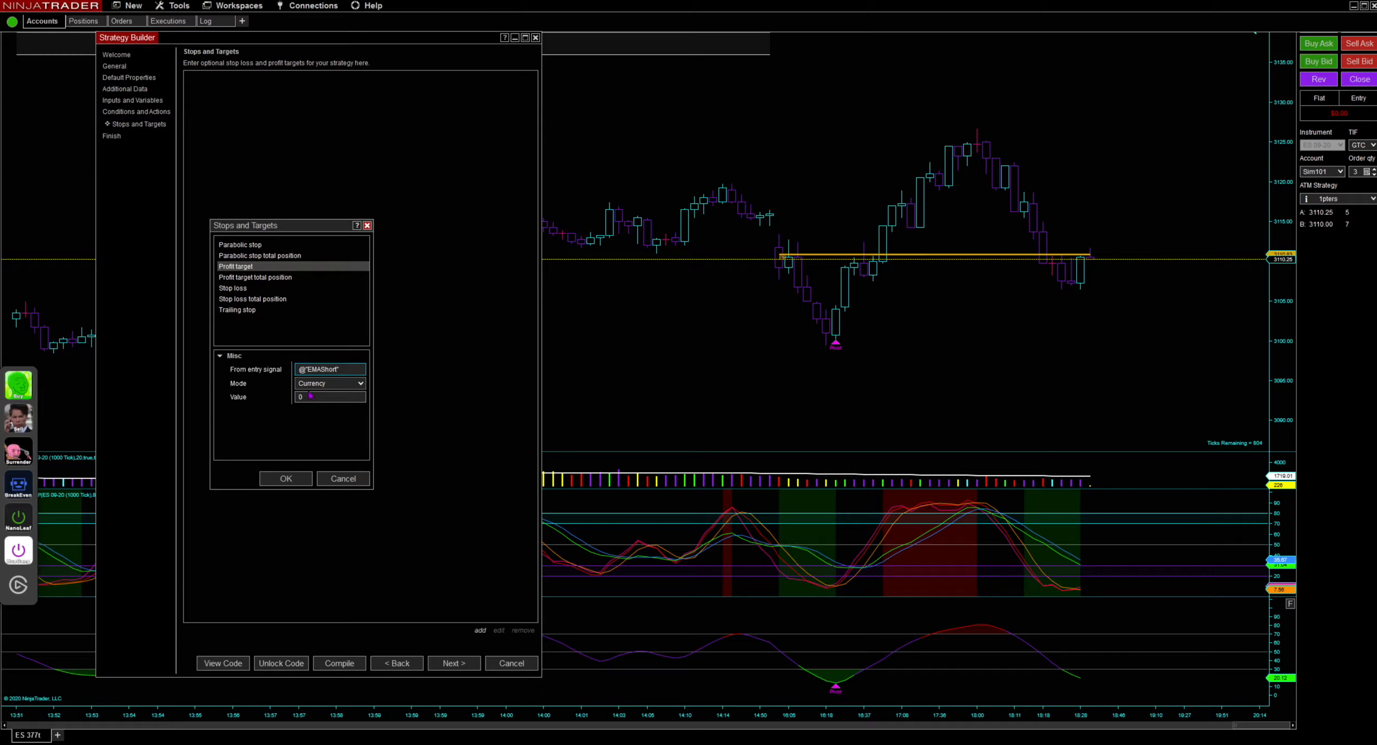
Step: Set the profit target's mode to Ticks and its value to the TakeProfit user input, and add it
click(330, 383)
click(347, 428)
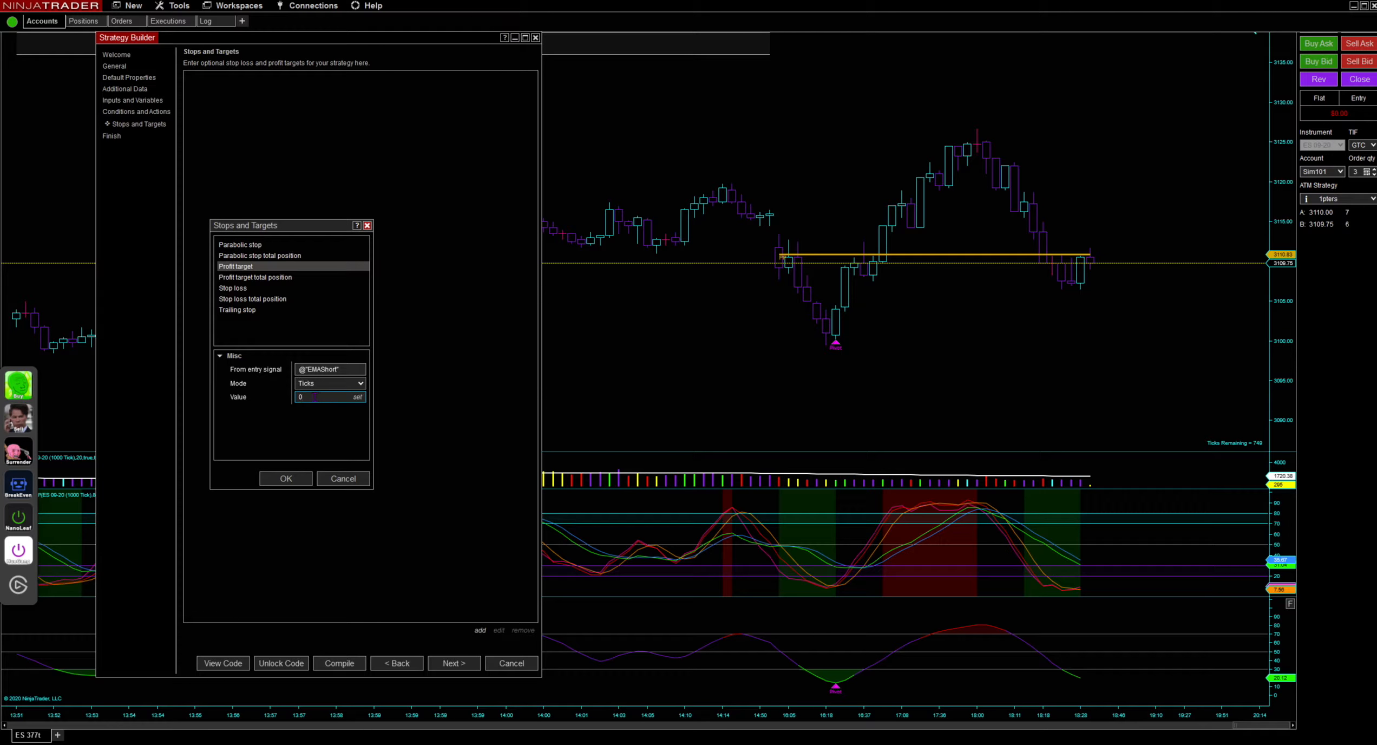
click(313, 397)
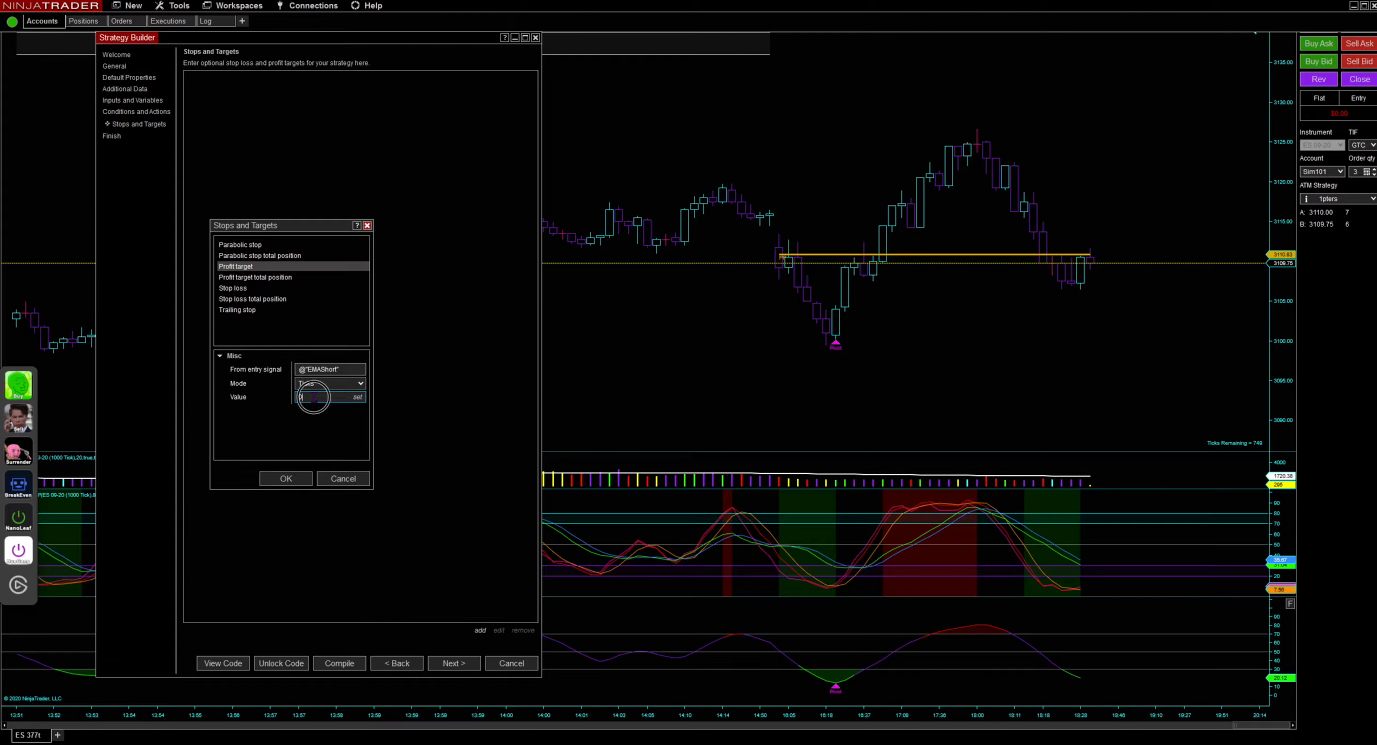
click(357, 396)
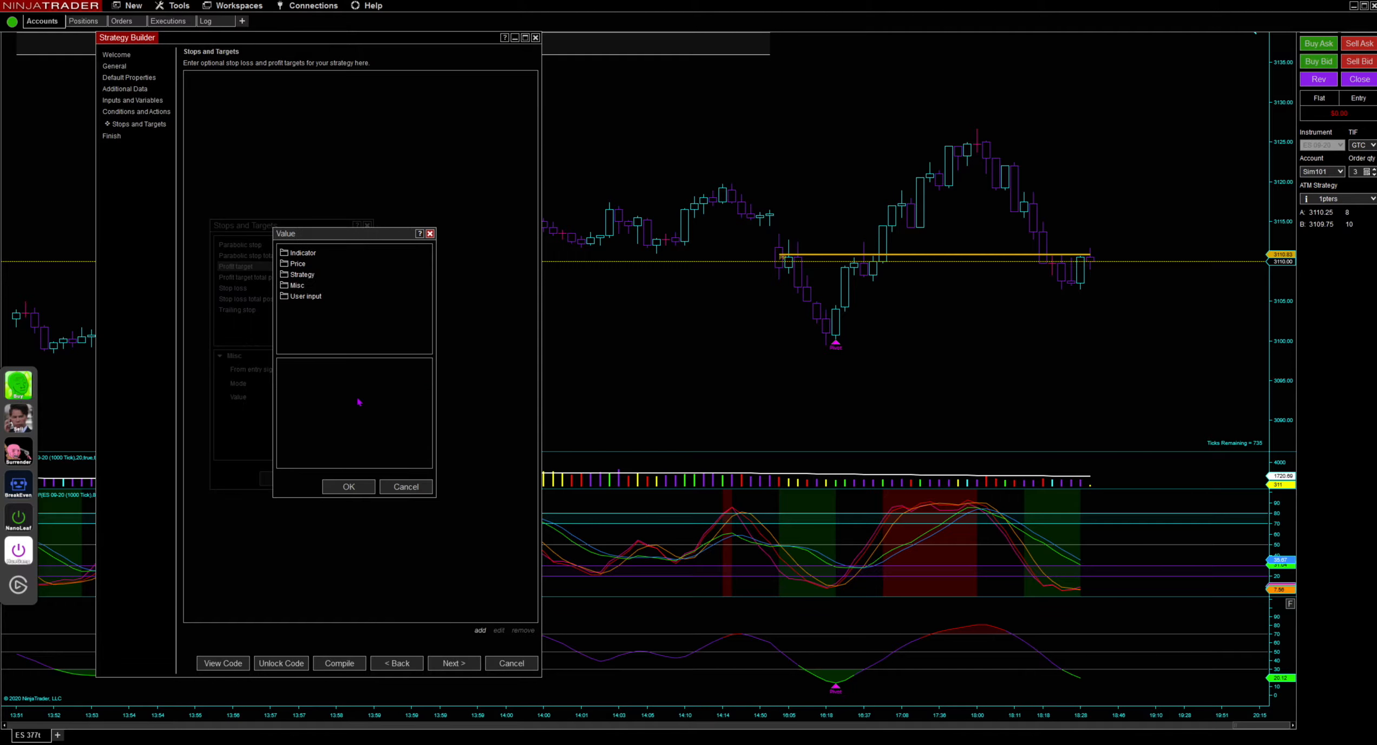
double_click(308, 297)
drag(325, 234, 516, 234)
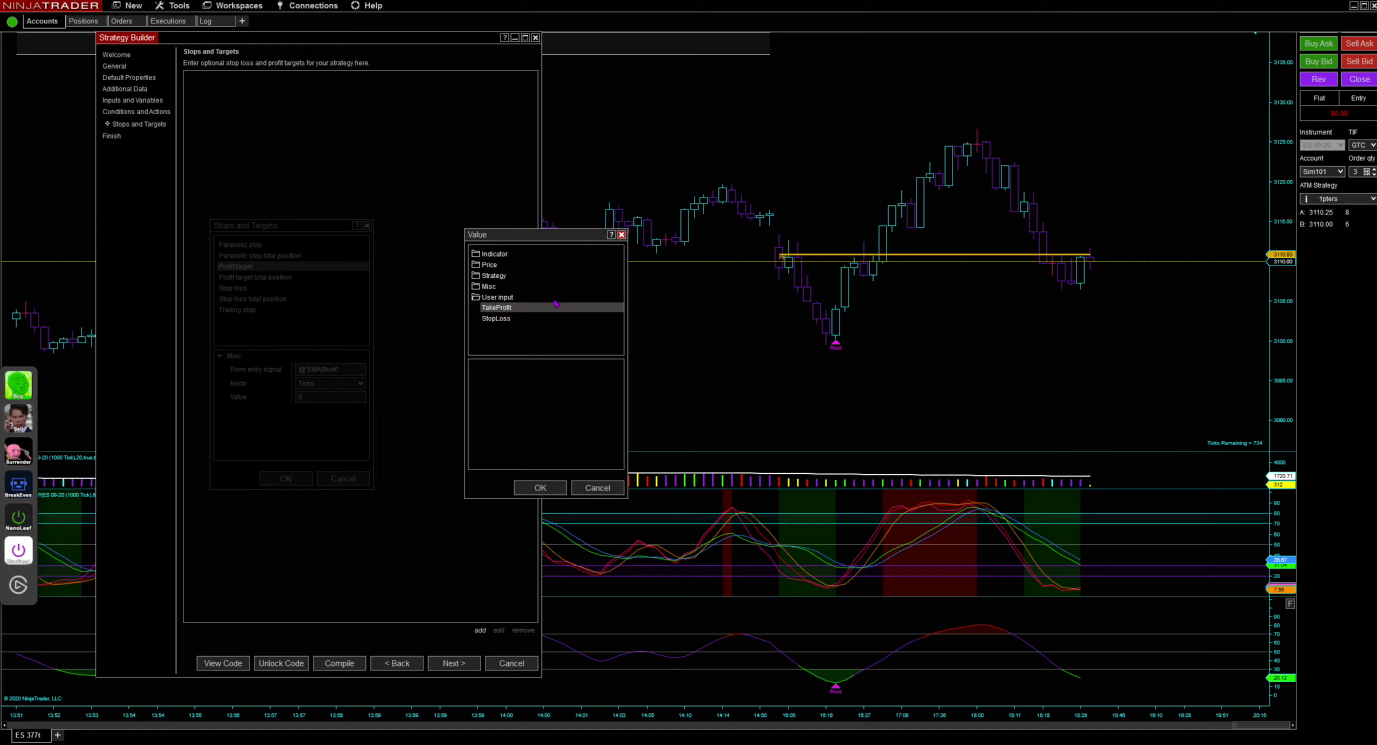
click(540, 488)
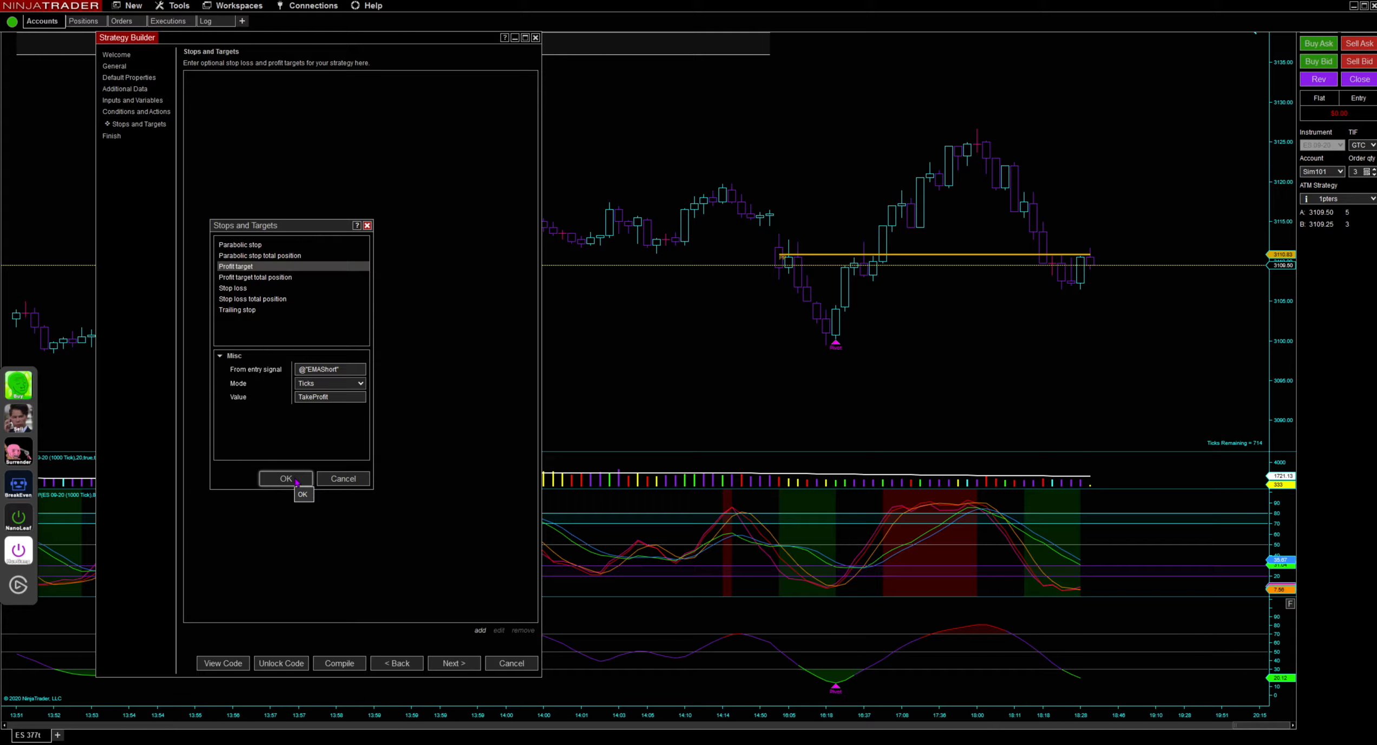
click(296, 481)
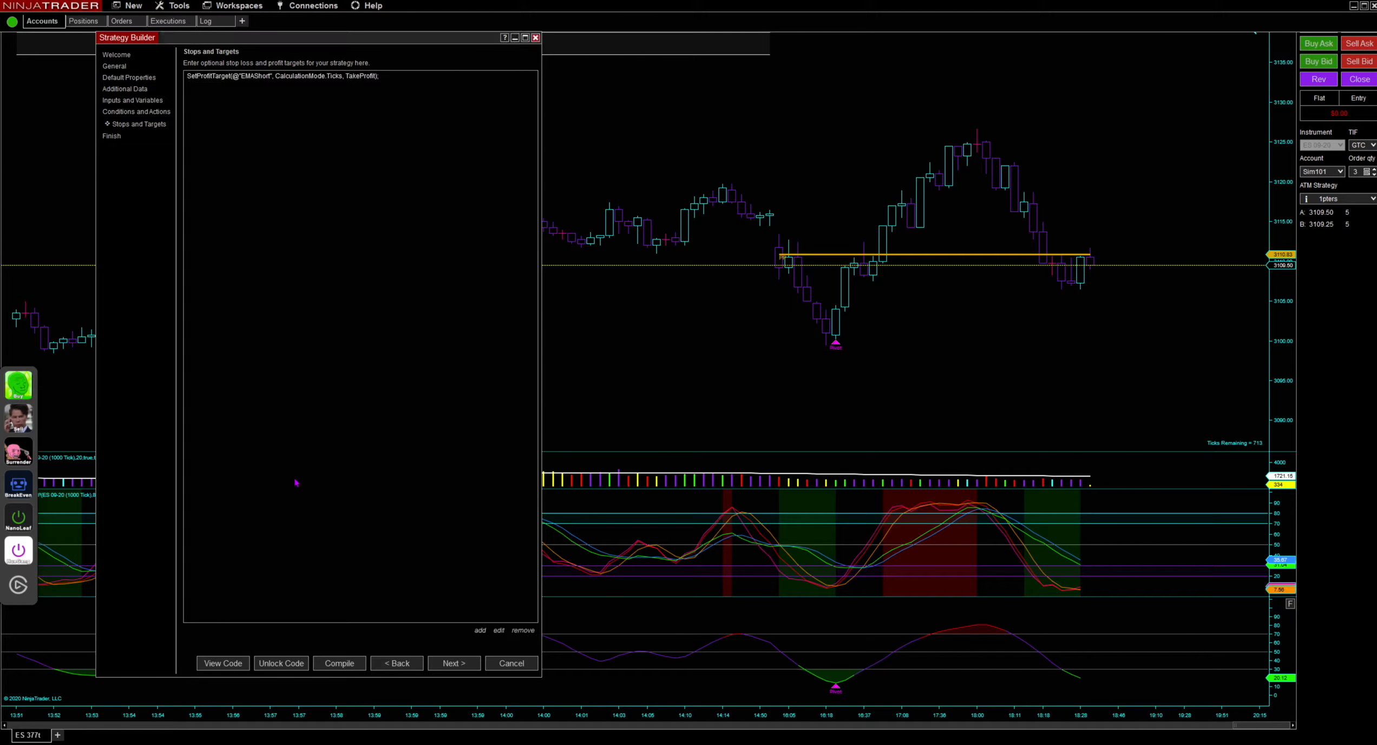
Step: Start a stop loss tied to the entry signal EMAShort
click(480, 631)
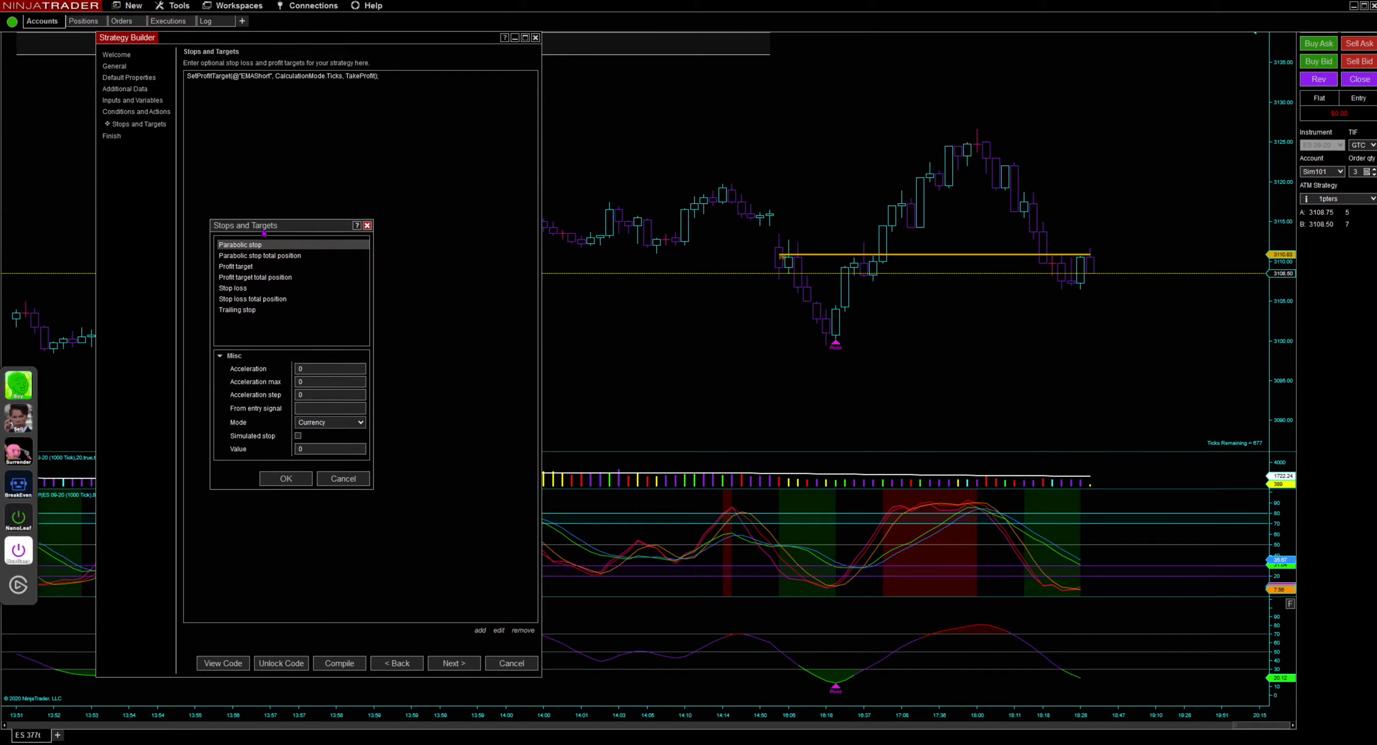
click(241, 291)
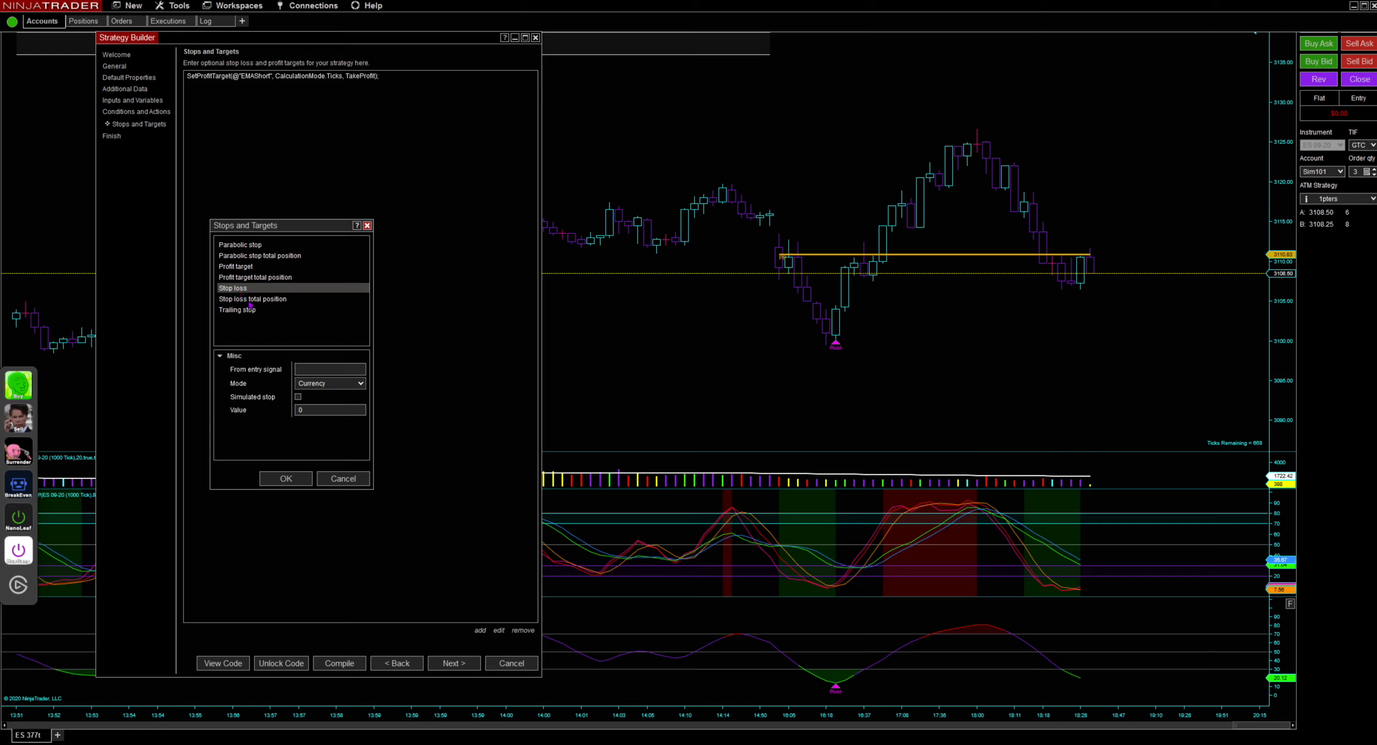
click(360, 372)
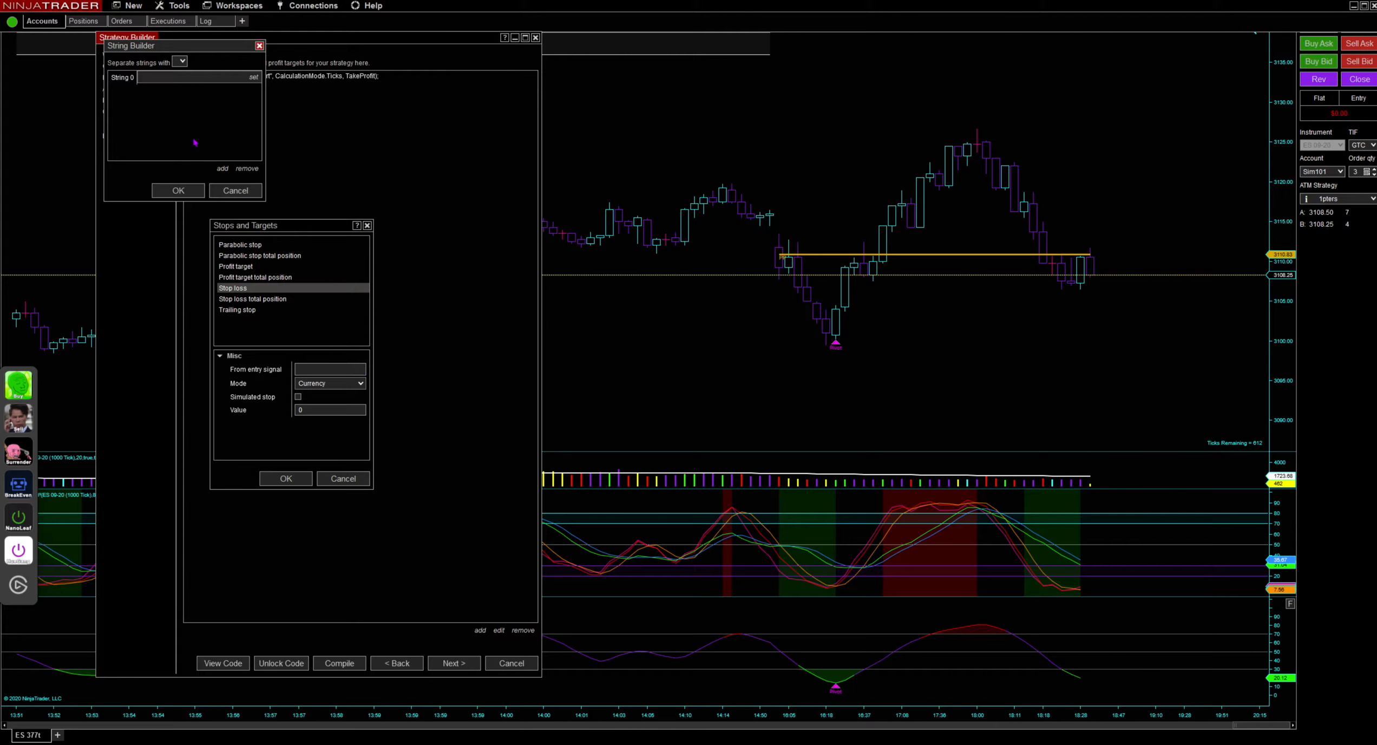
click(235, 191)
click(320, 369)
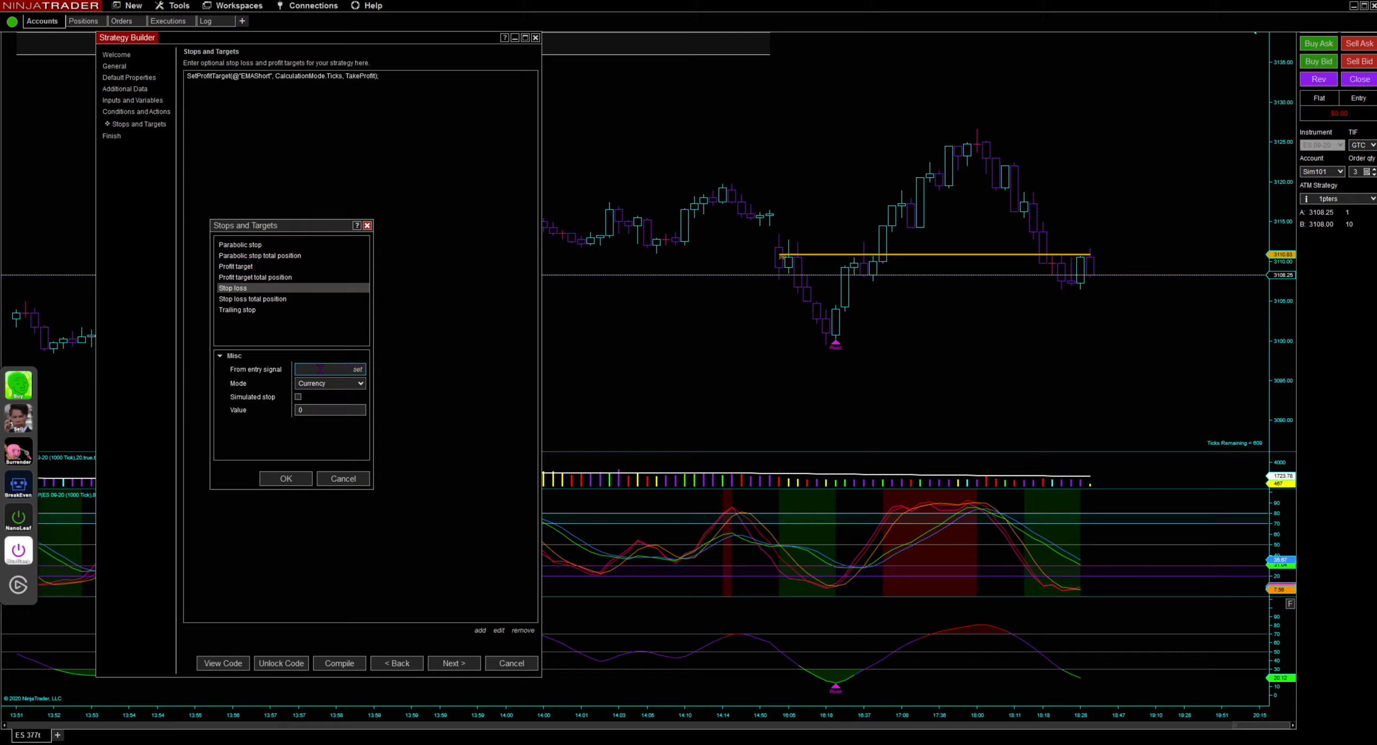
text(@"EMAShort")
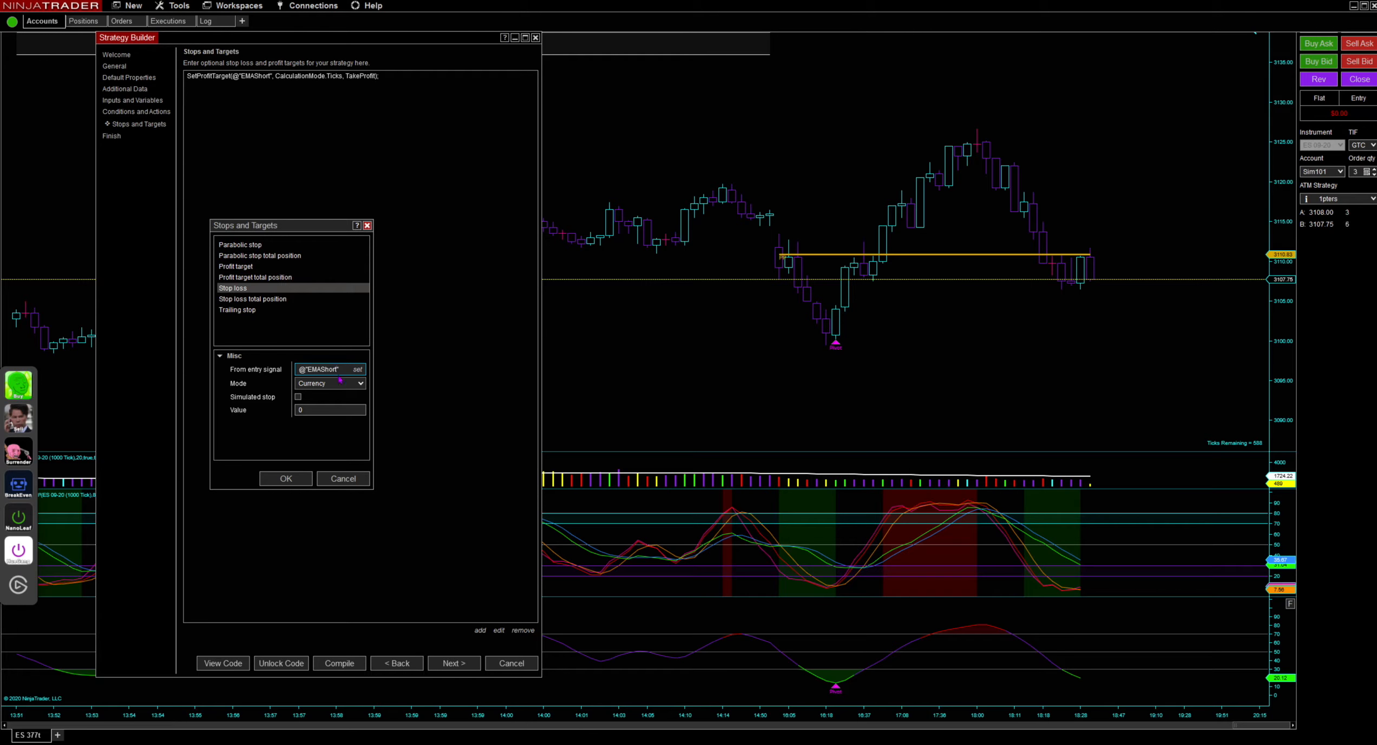
Step: Set the stop loss's mode to Ticks and its value to the StopLoss user input, and add it
click(342, 385)
click(330, 441)
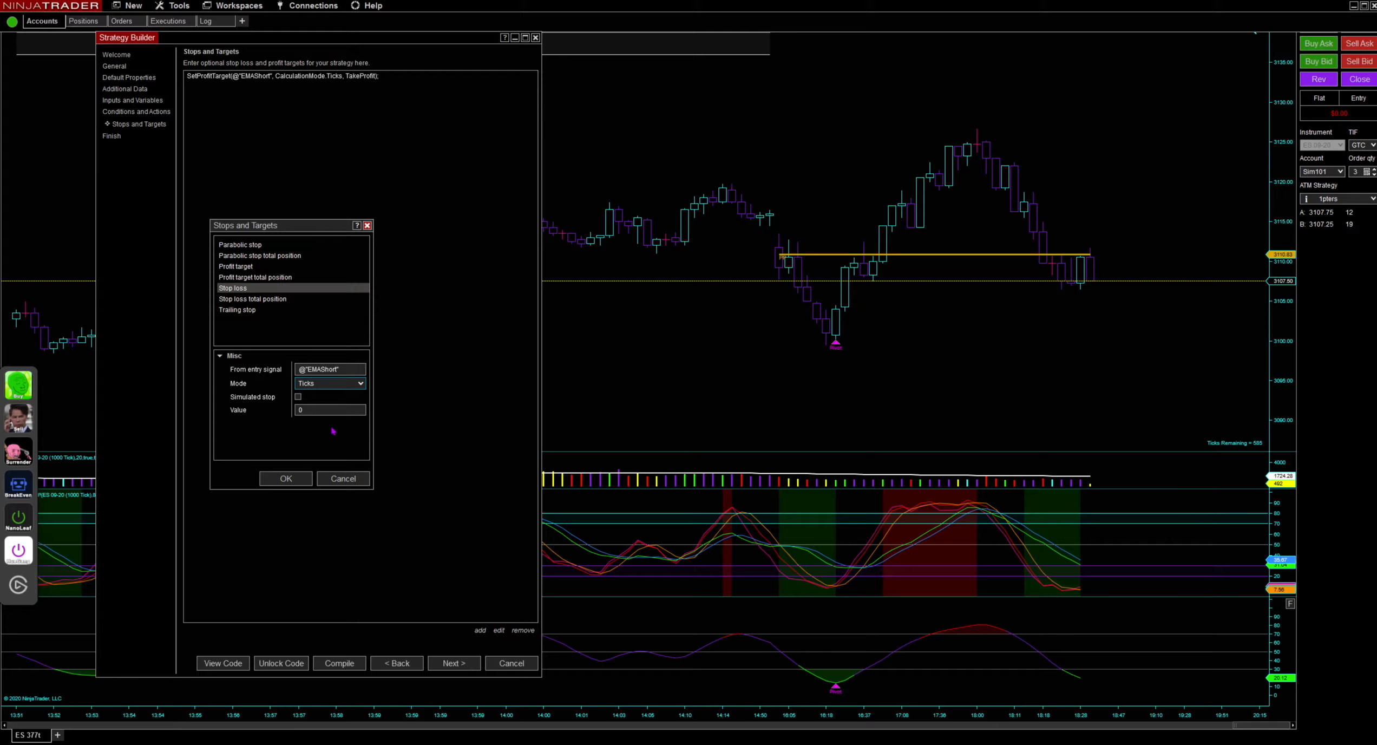
click(355, 412)
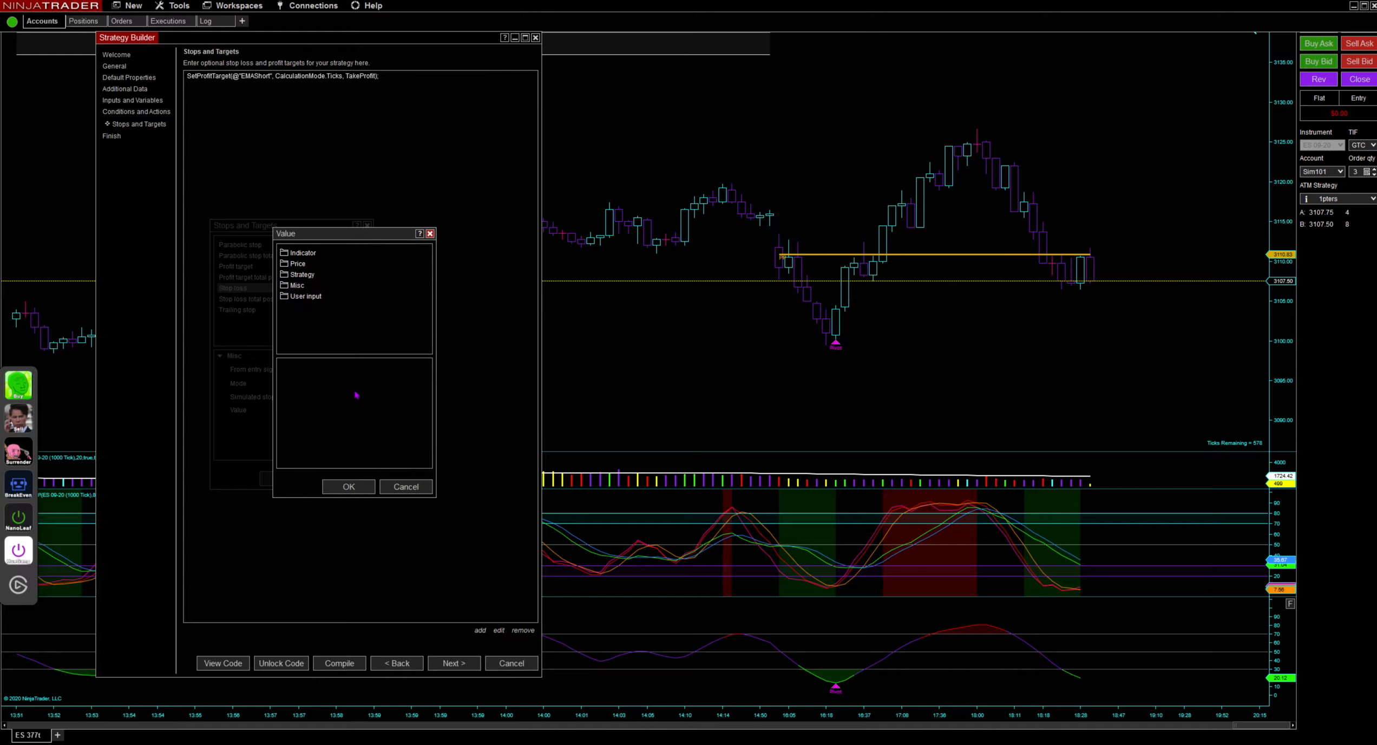
click(317, 296)
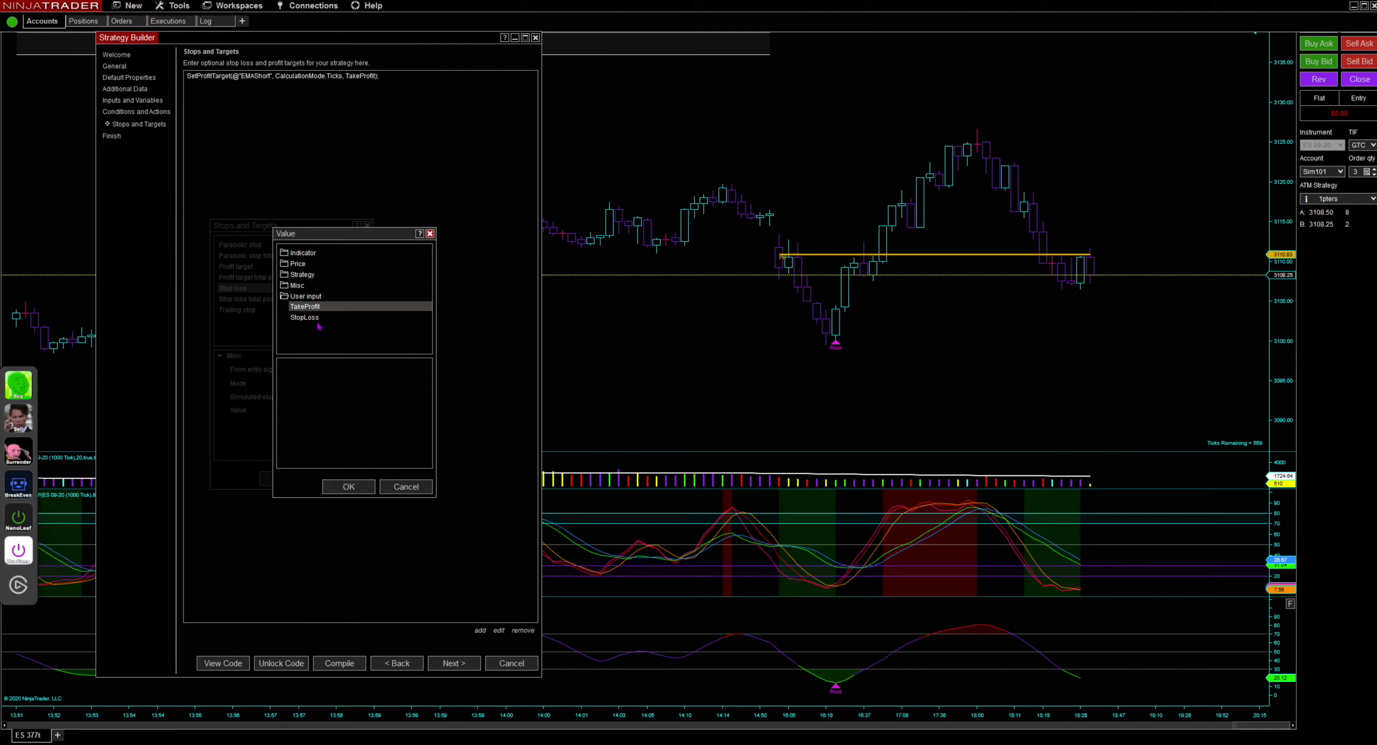
click(319, 318)
click(339, 490)
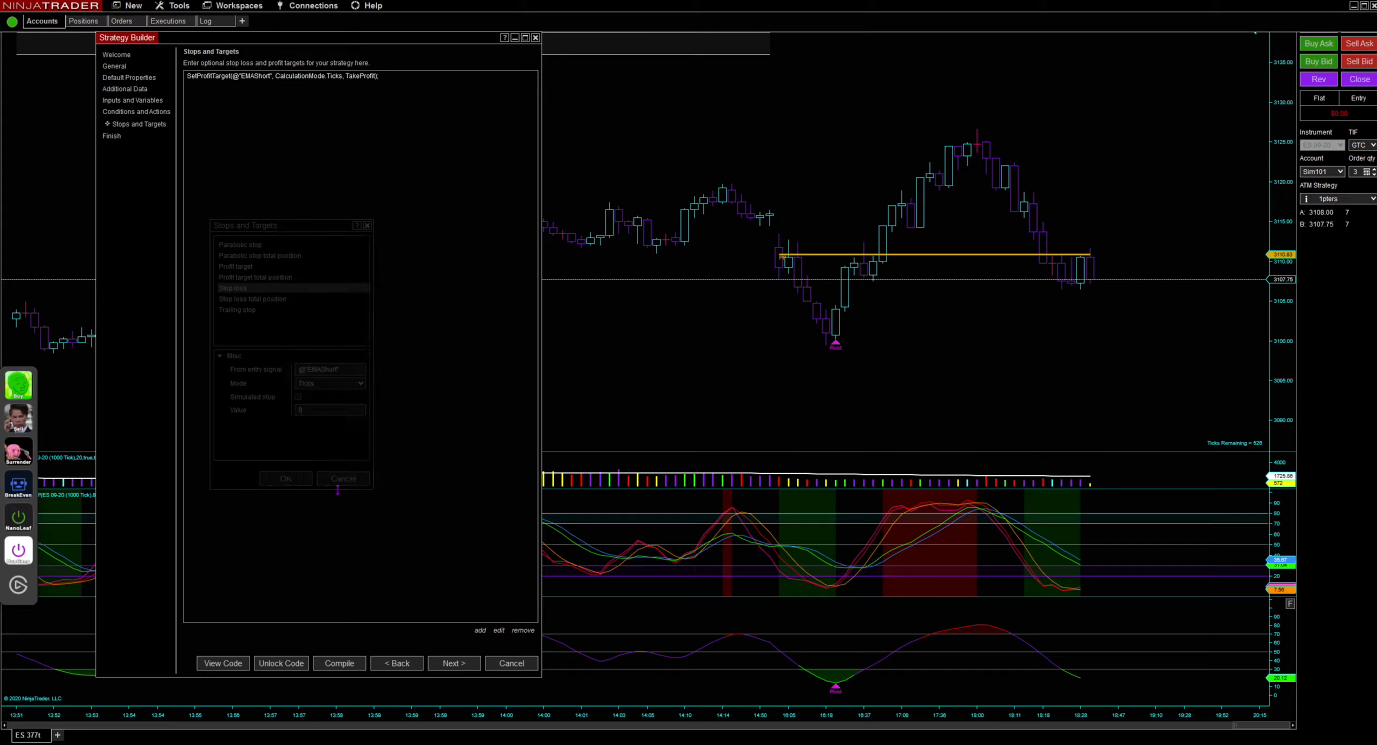
click(287, 478)
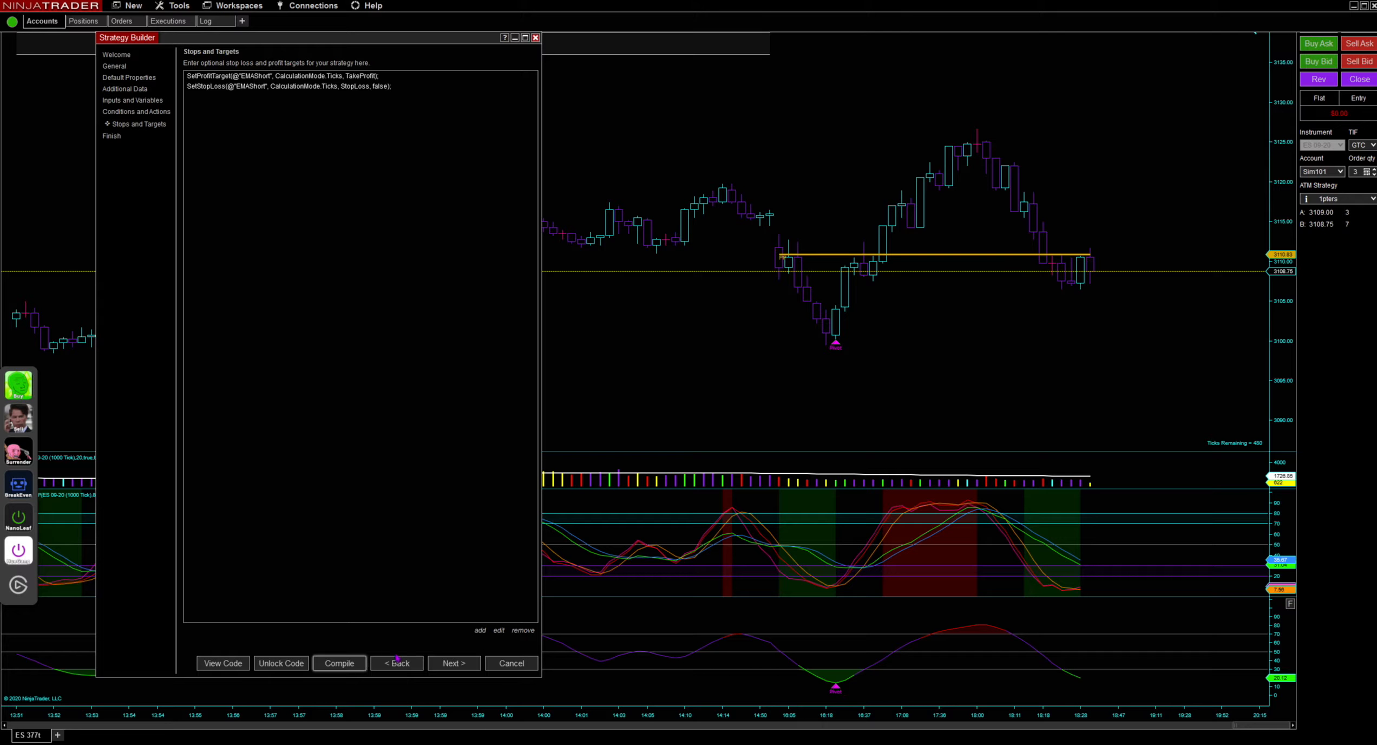
Step: Advance the strategy wizard to its final page and compile the strategy
click(454, 663)
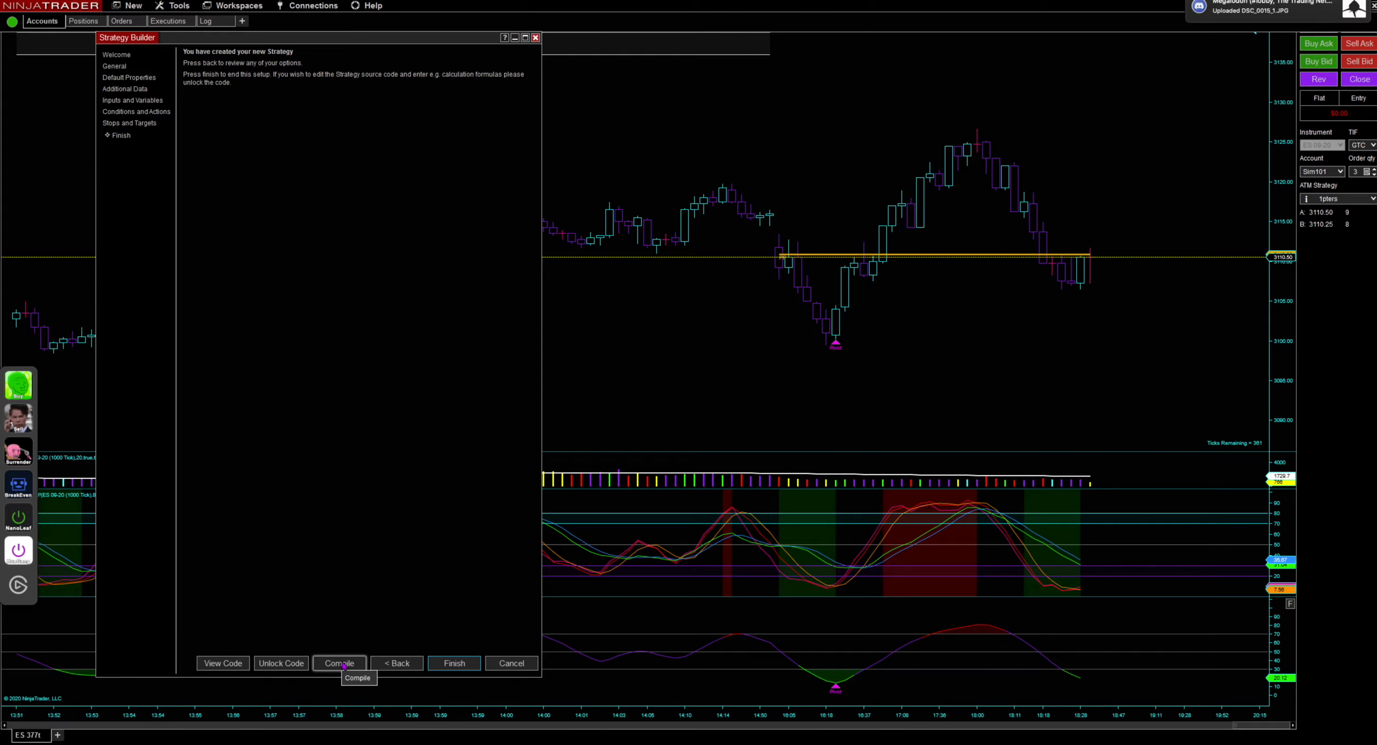
click(344, 665)
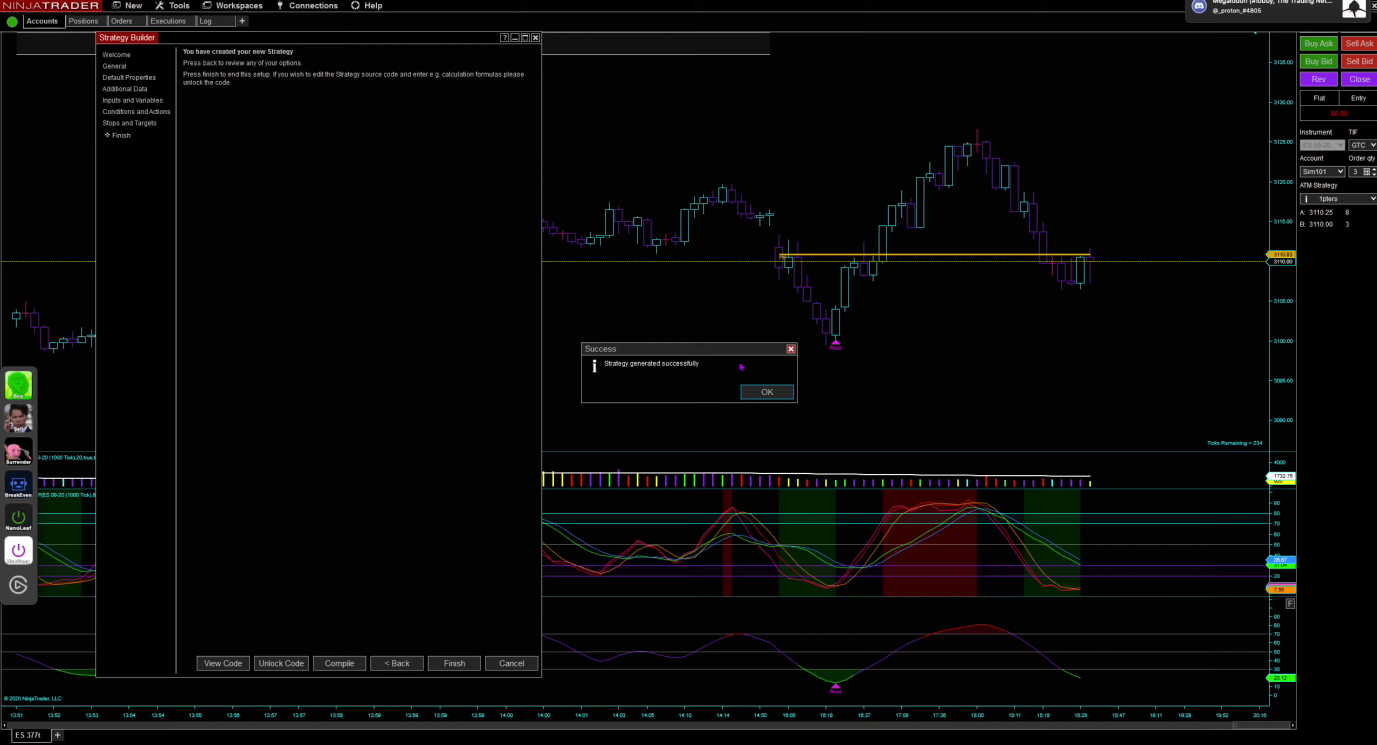
click(756, 394)
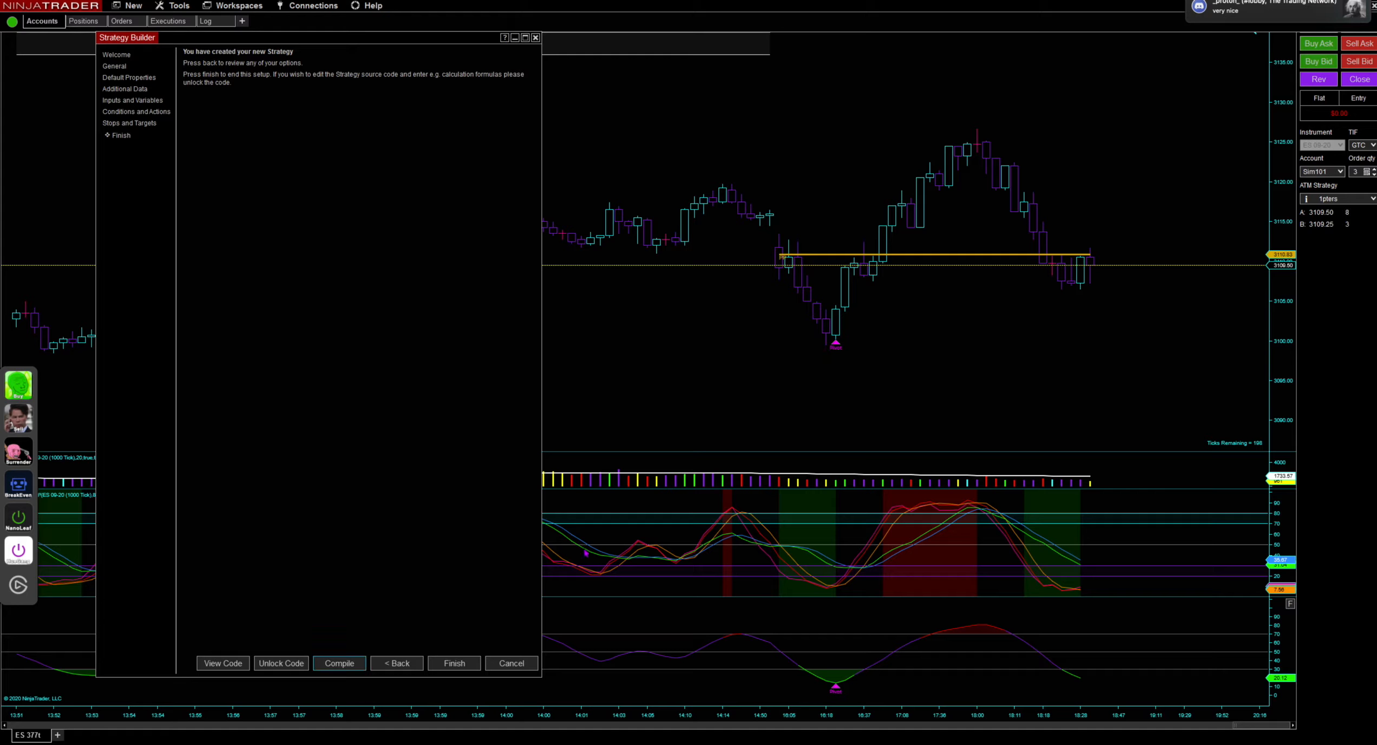
Step: Open a Strategy Analyzer window, reposition and widen it, and select the EMACross2150 strategy for the backtest
click(131, 6)
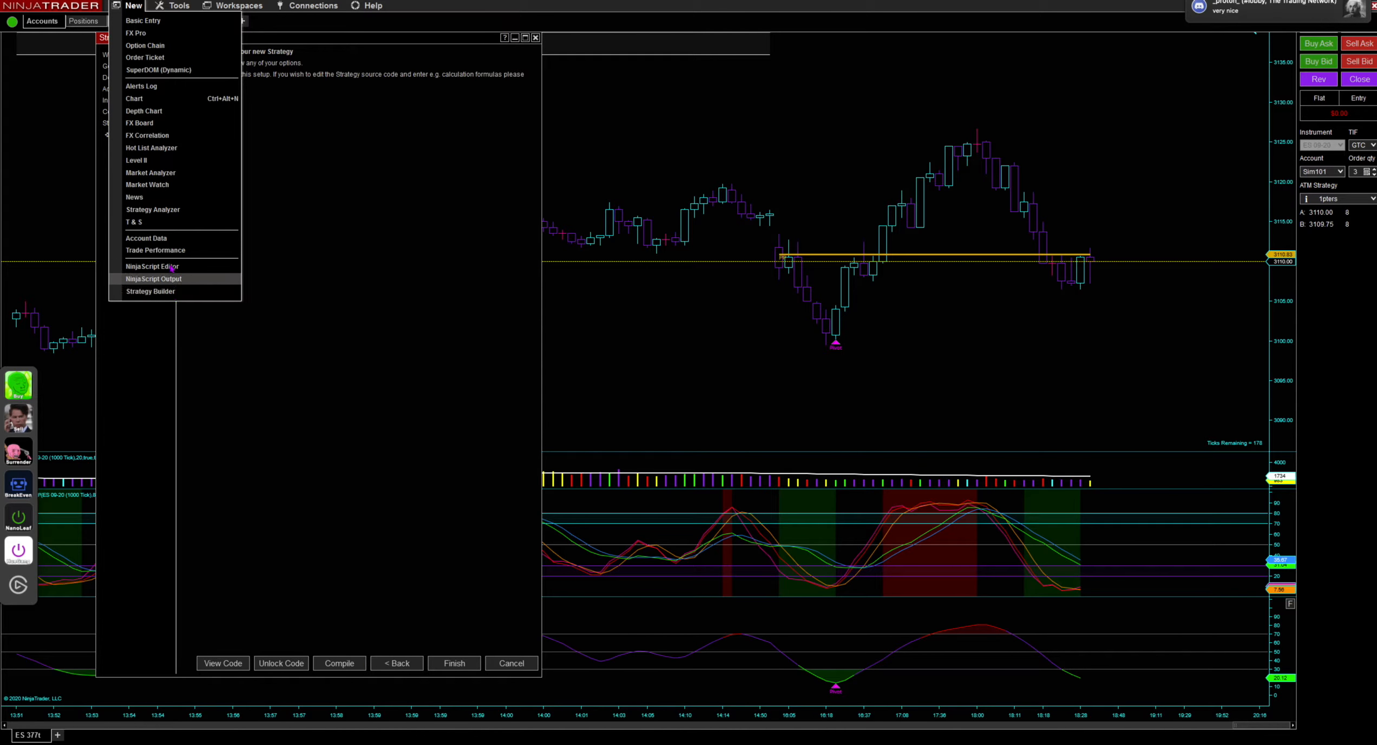
click(164, 213)
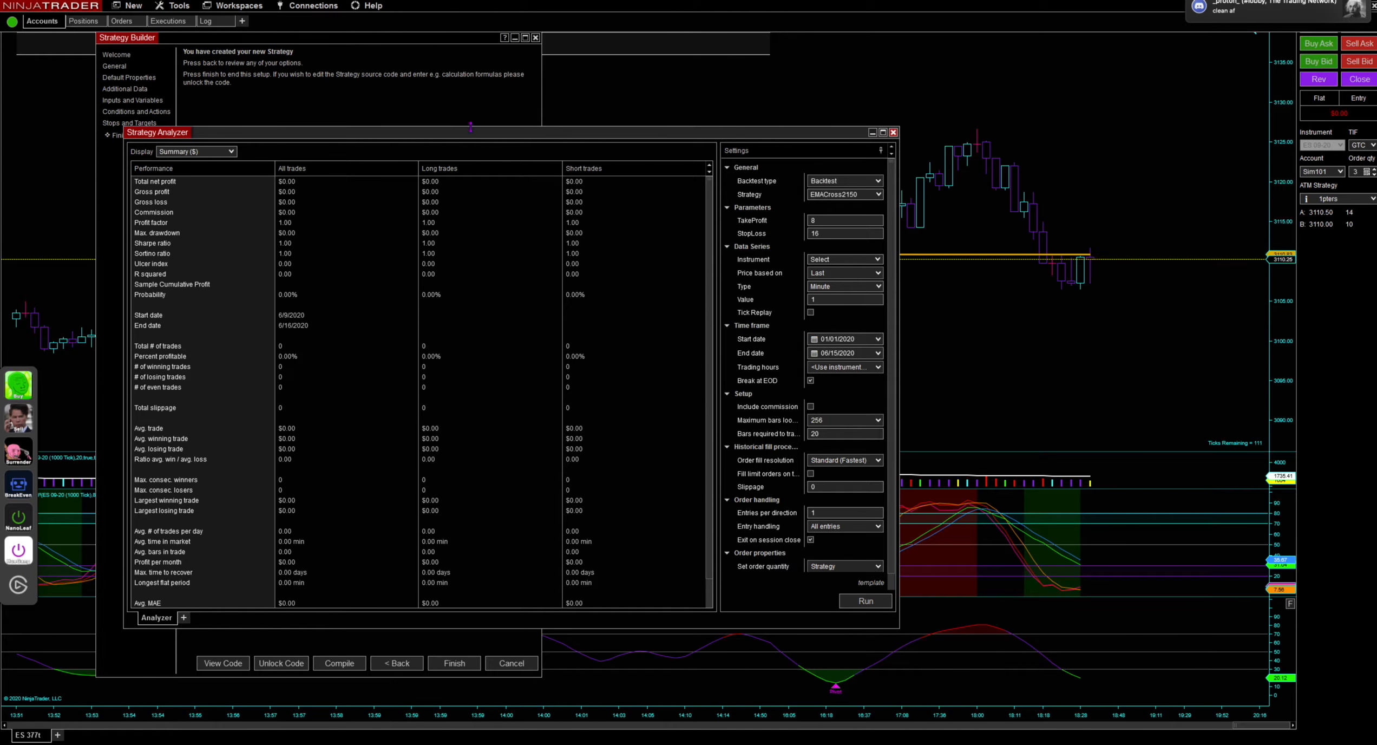
drag(472, 127, 487, 87)
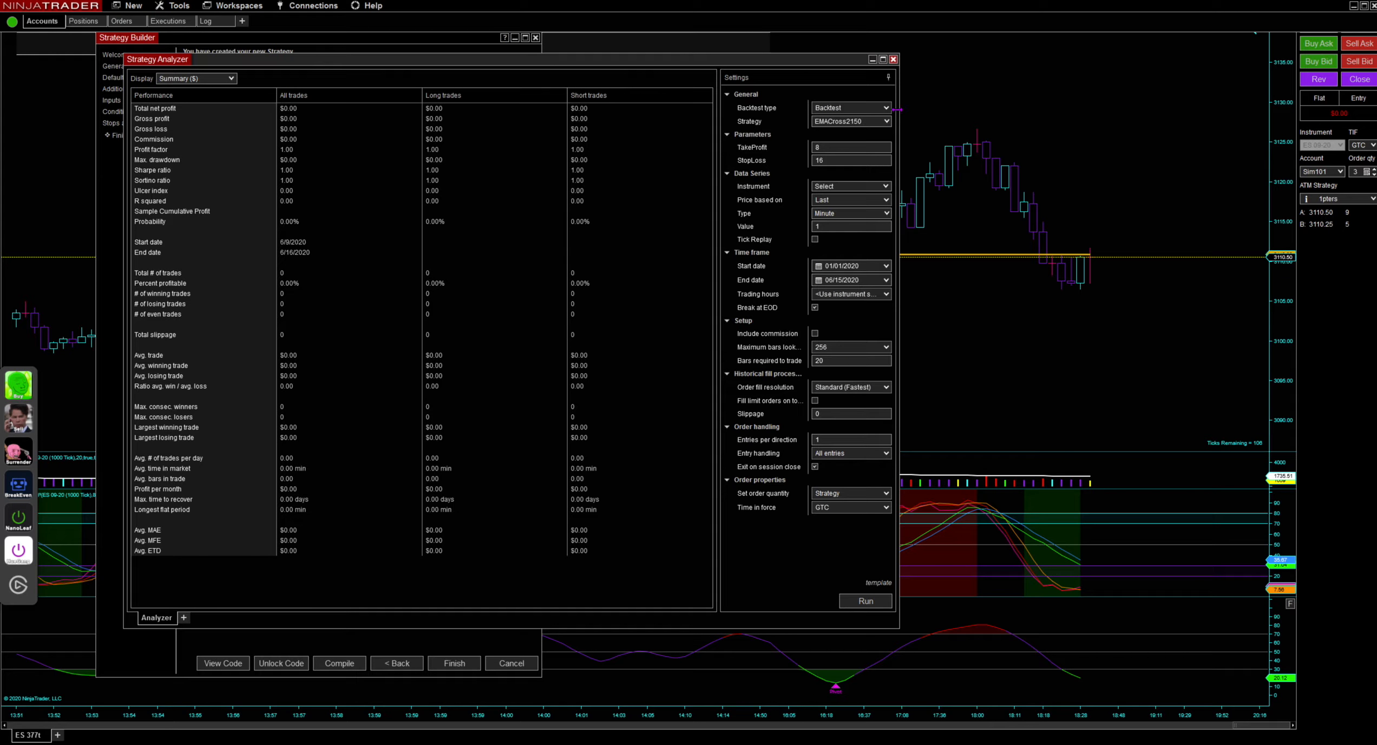
drag(897, 116, 959, 111)
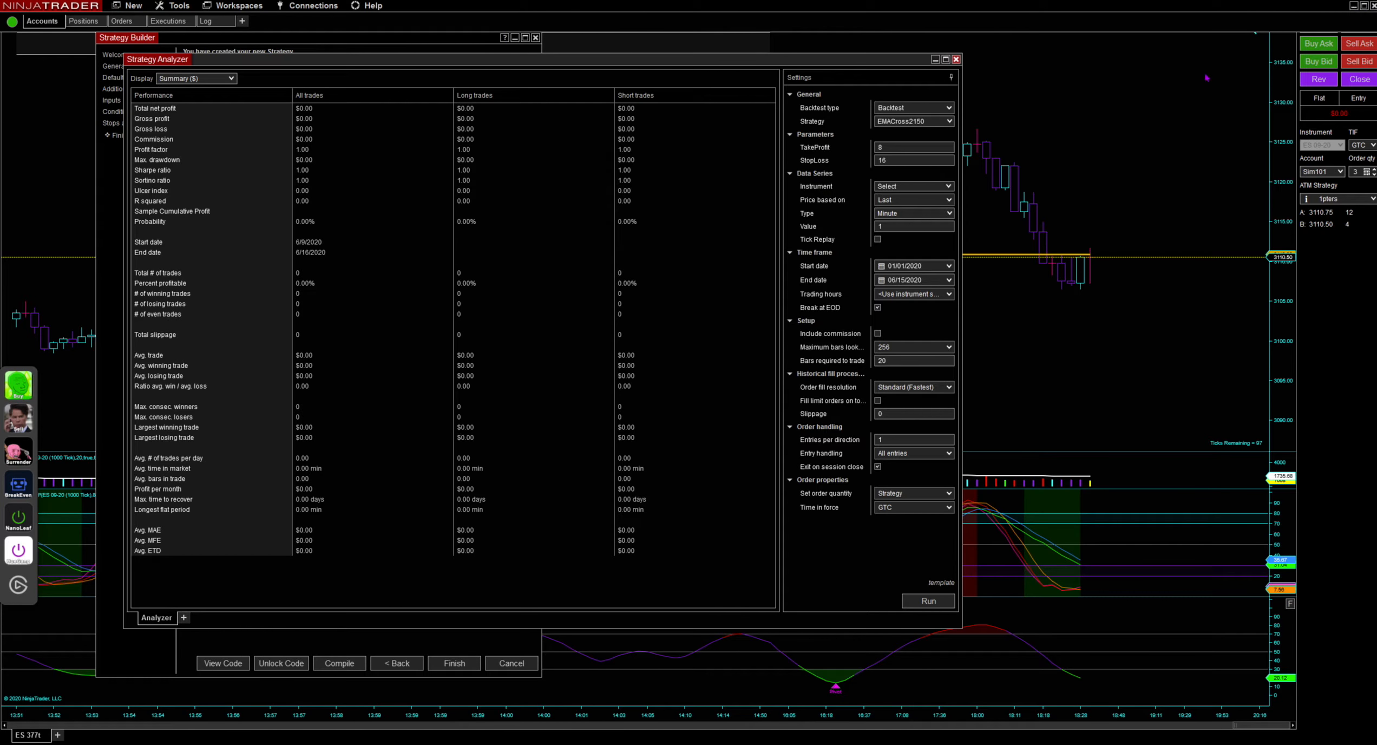
click(916, 122)
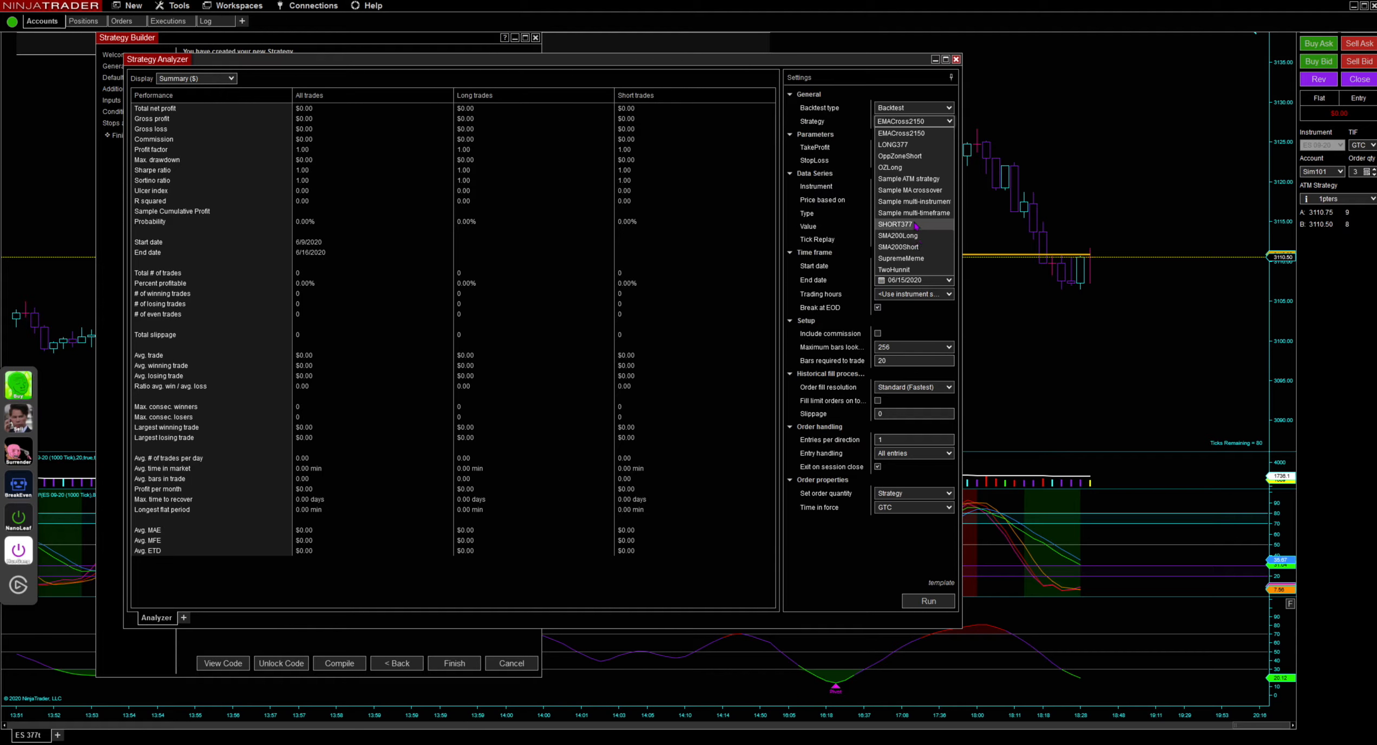
click(919, 135)
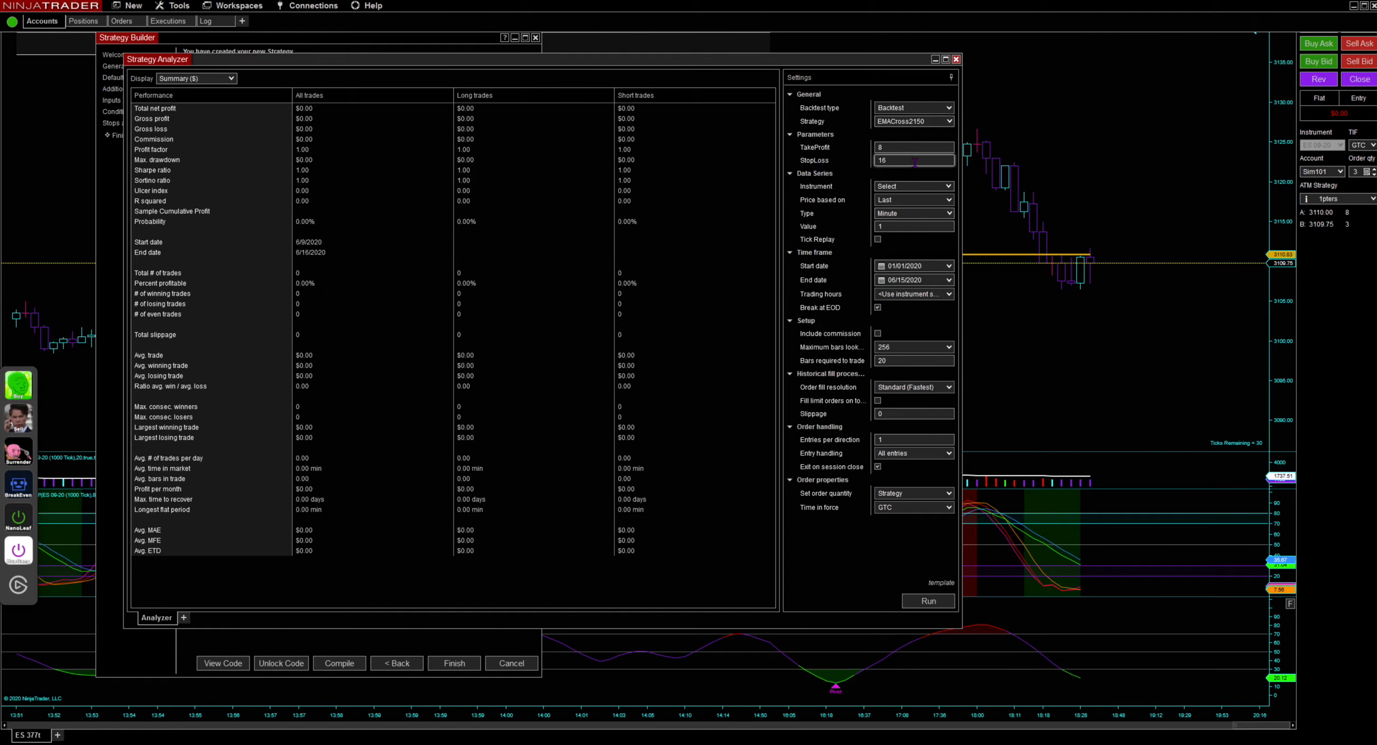
Step: Set the backtest's start date to 06/10/2020
click(877, 266)
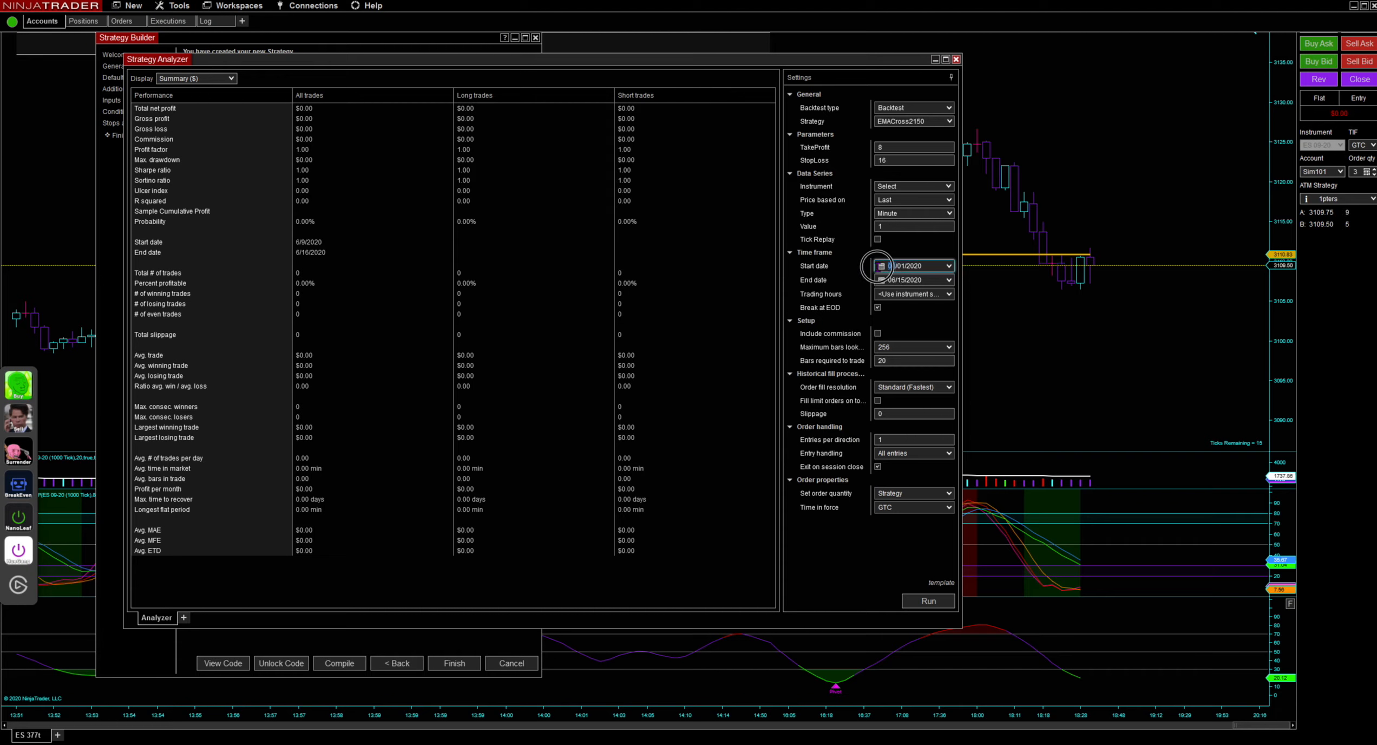
double_click(900, 266)
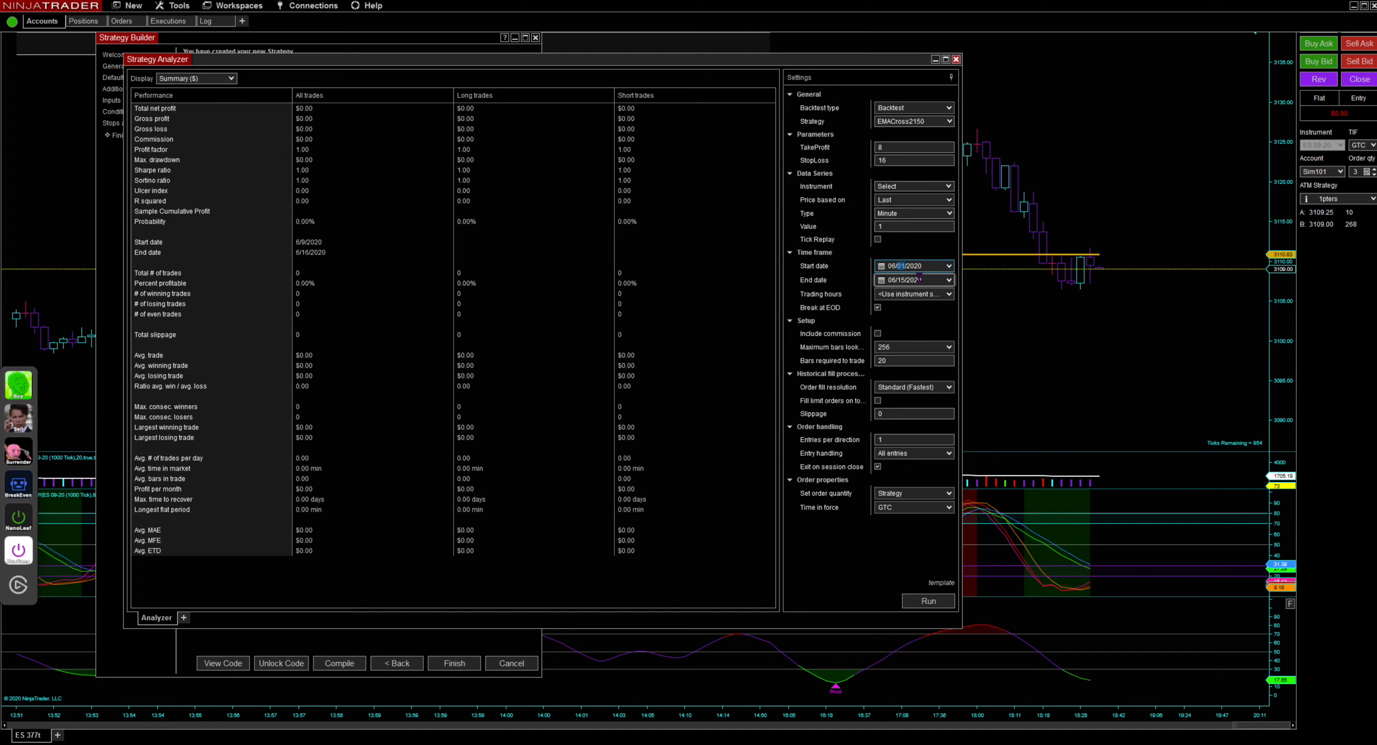
text(10)
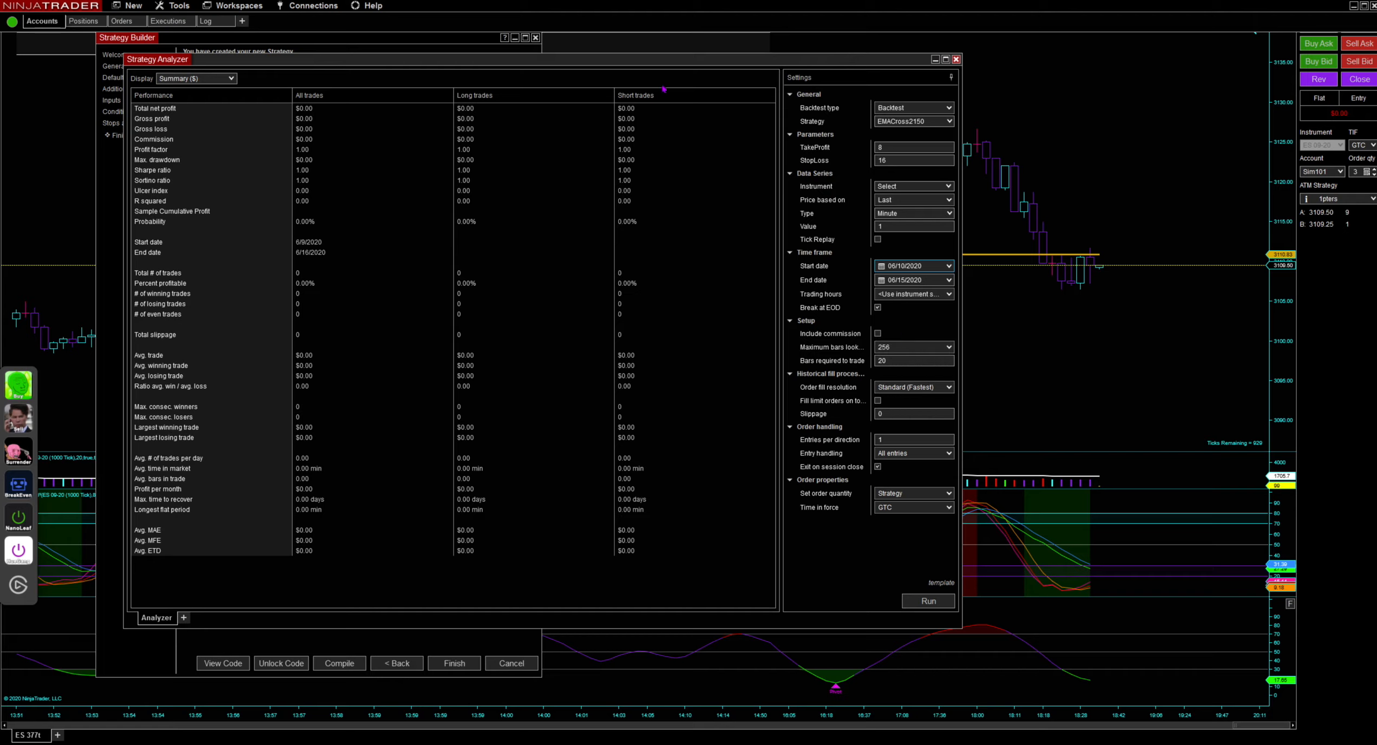
Step: Set the backtest's data series type to Tick with a value of 377, and try to run the backtest
click(912, 215)
click(884, 225)
click(922, 227)
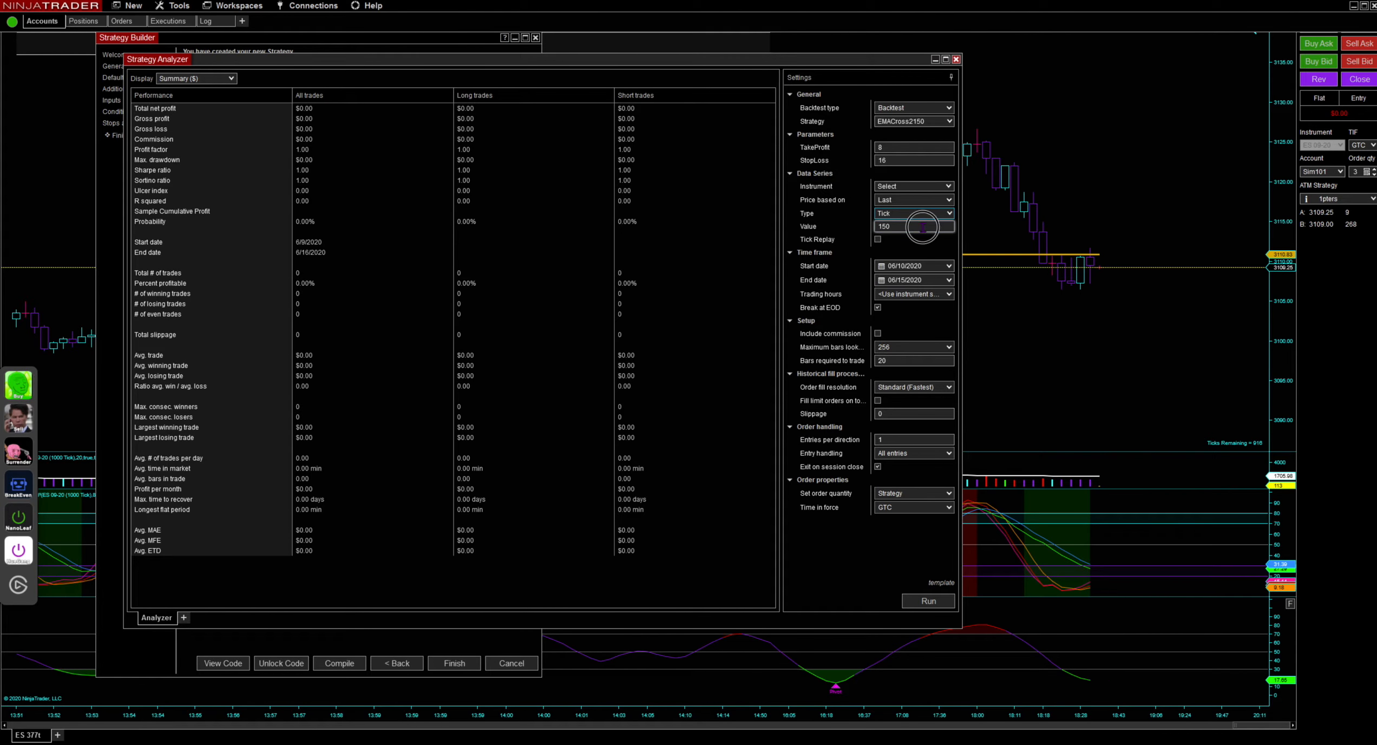
text(377)
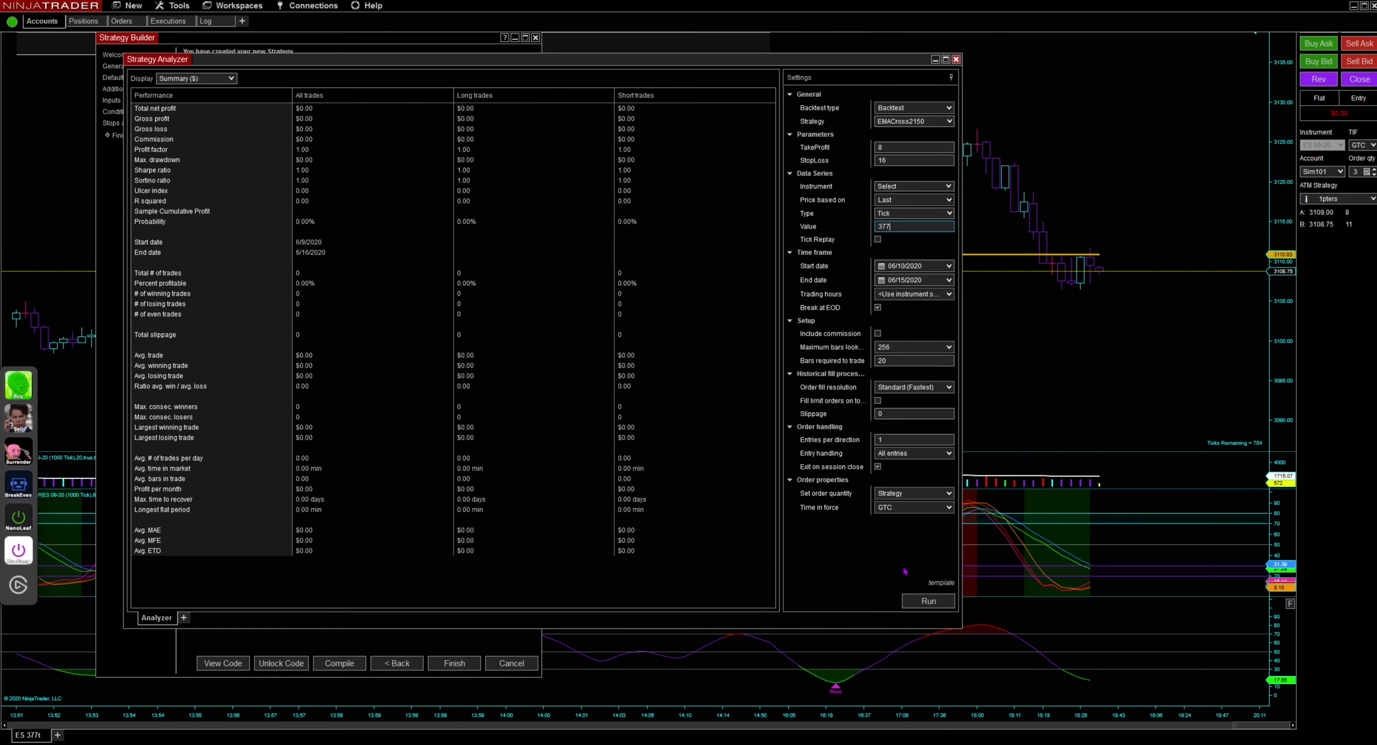
click(929, 601)
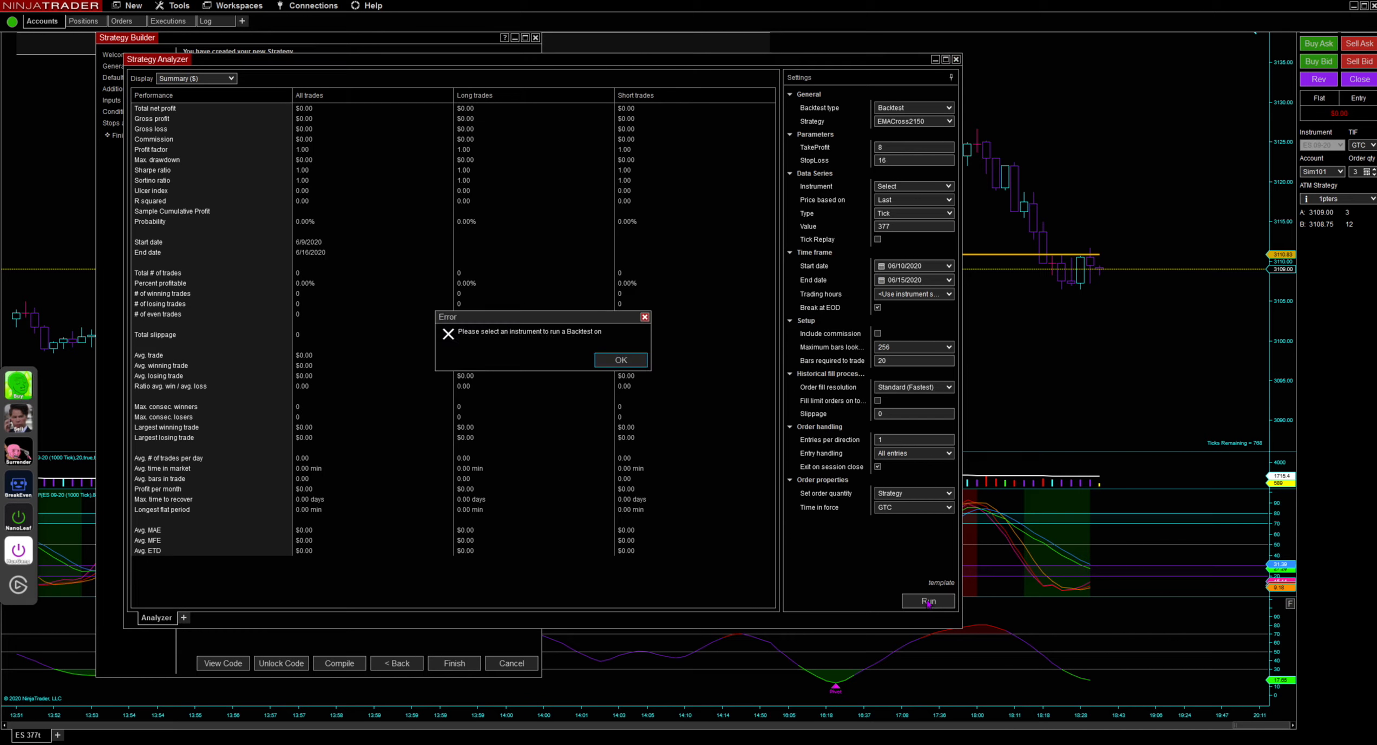
click(621, 360)
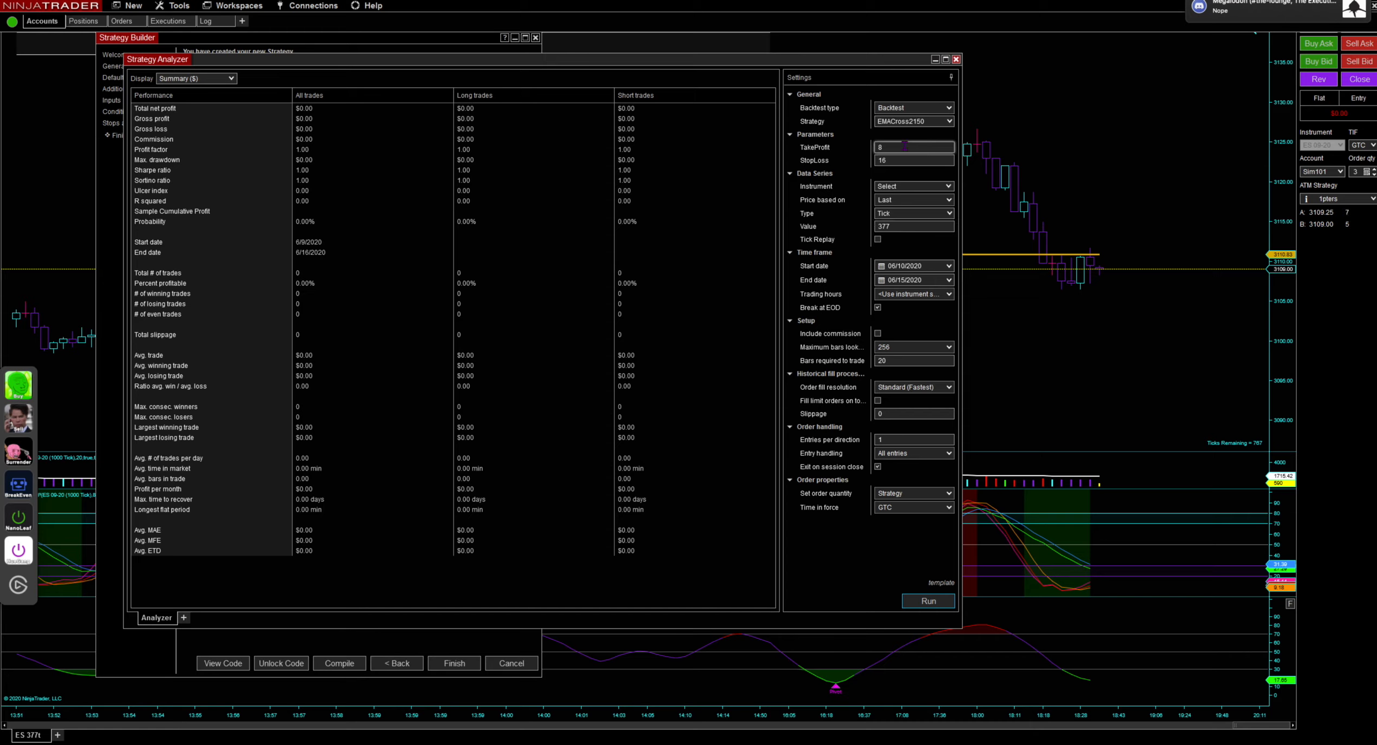
Step: Set the backtest instrument to ES 09-20, run the backtest, and move the analyzer window off the Strategy Builder's page list
mouse_move(1376, 10)
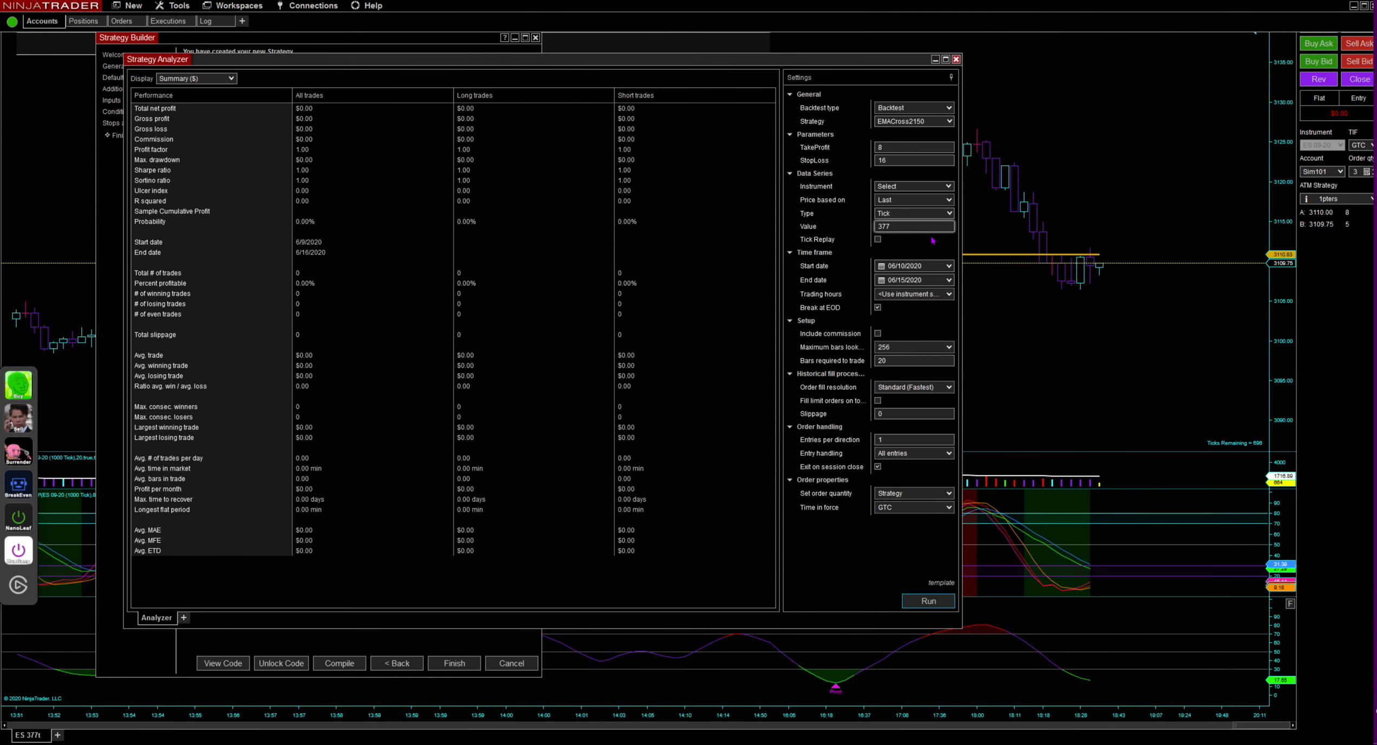
click(907, 186)
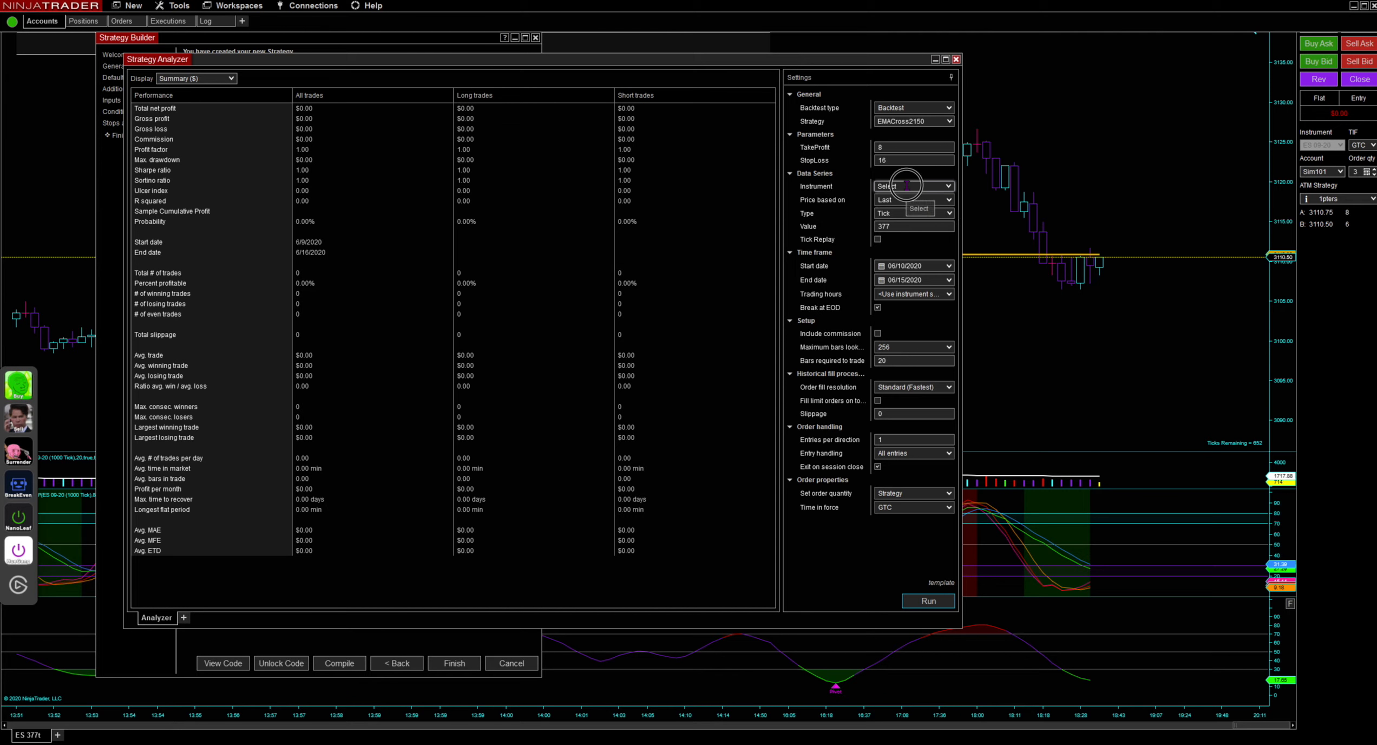
text(ES 0)
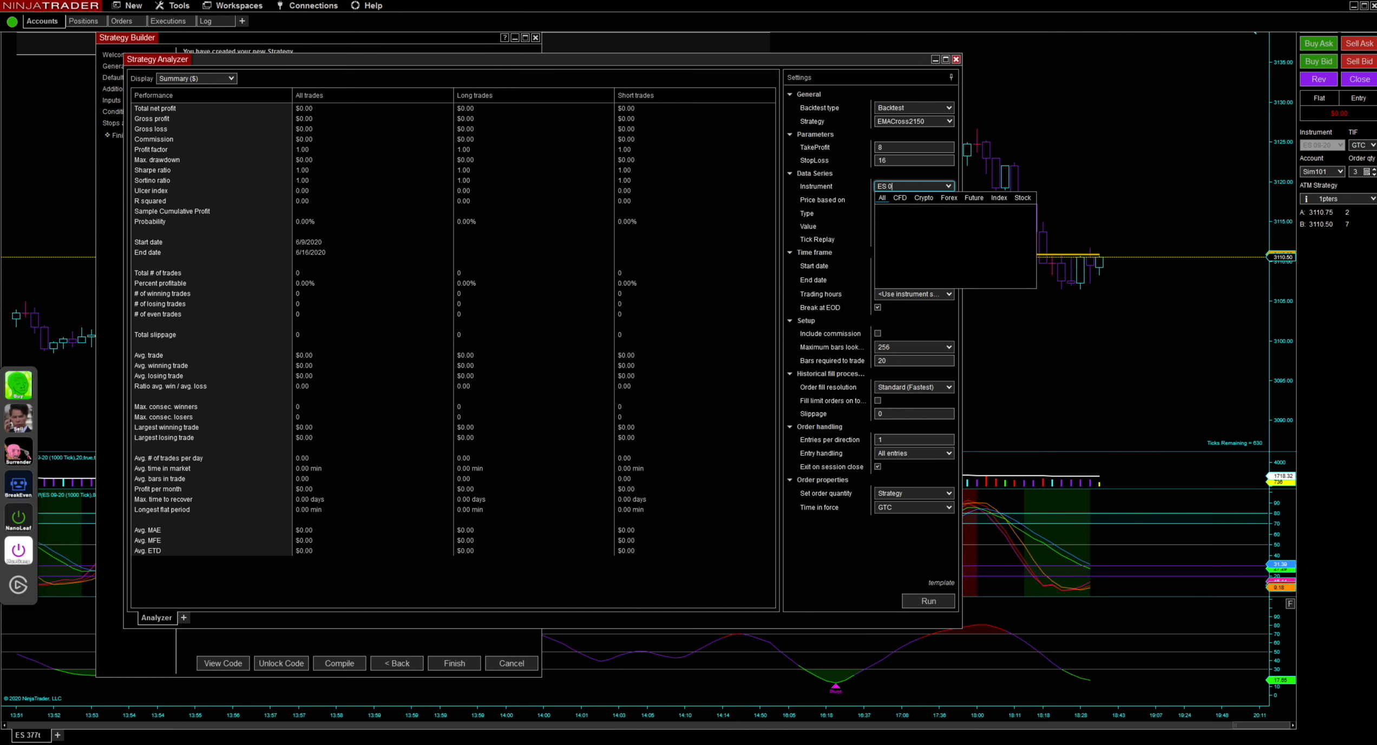
text(9-20)
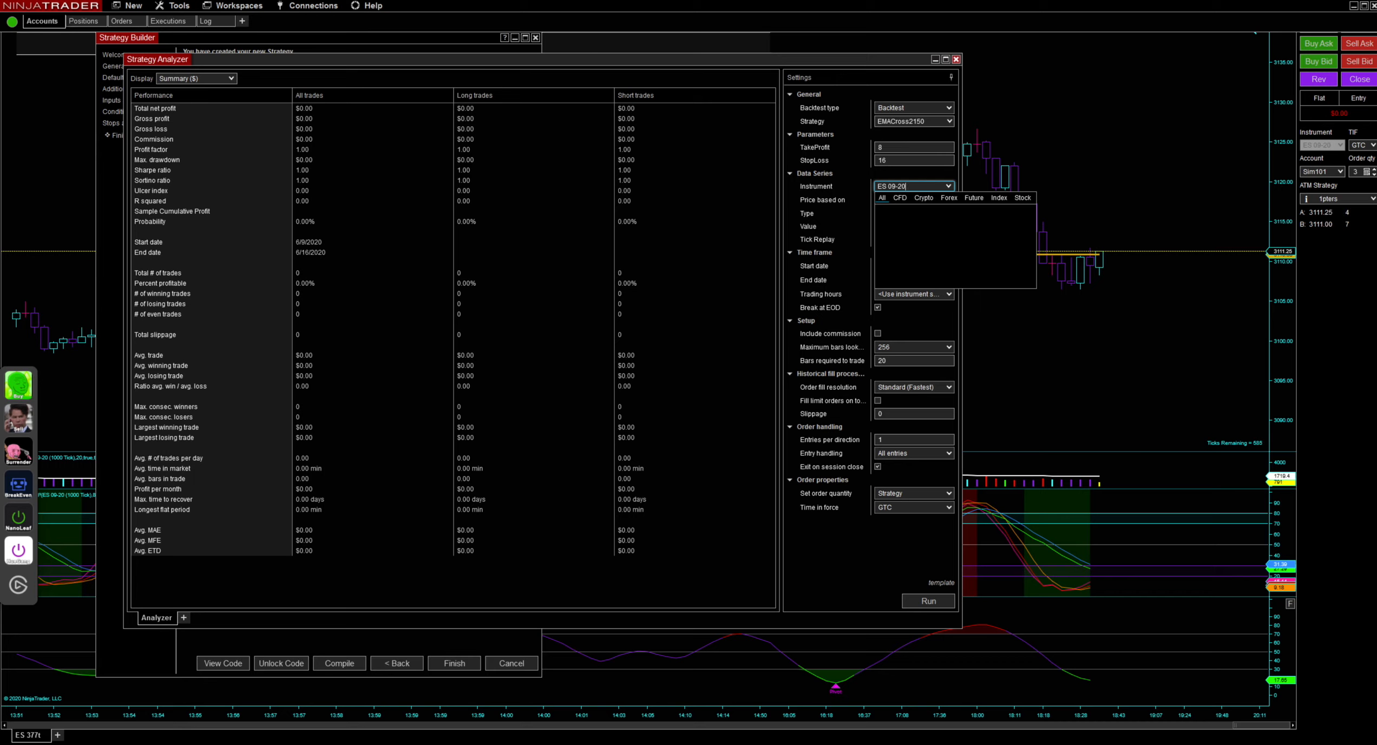
key(Return)
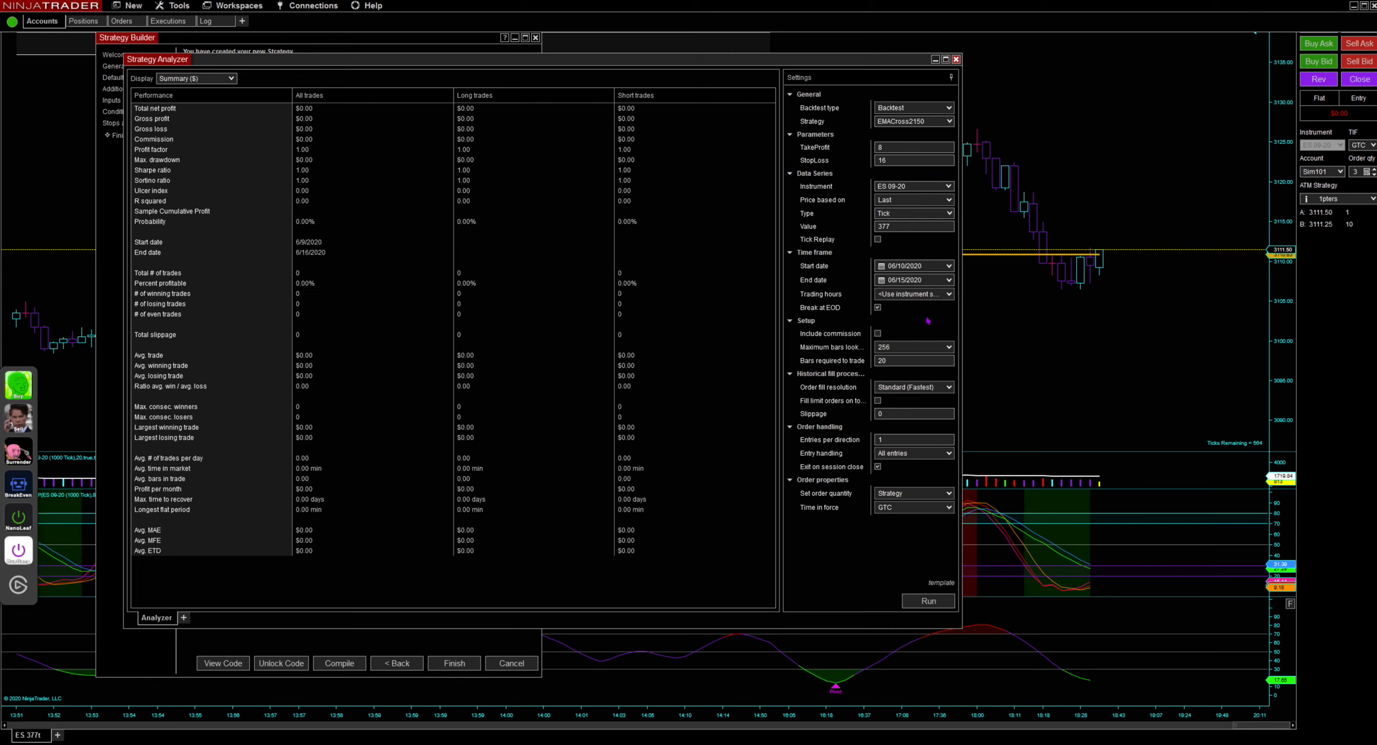
click(927, 600)
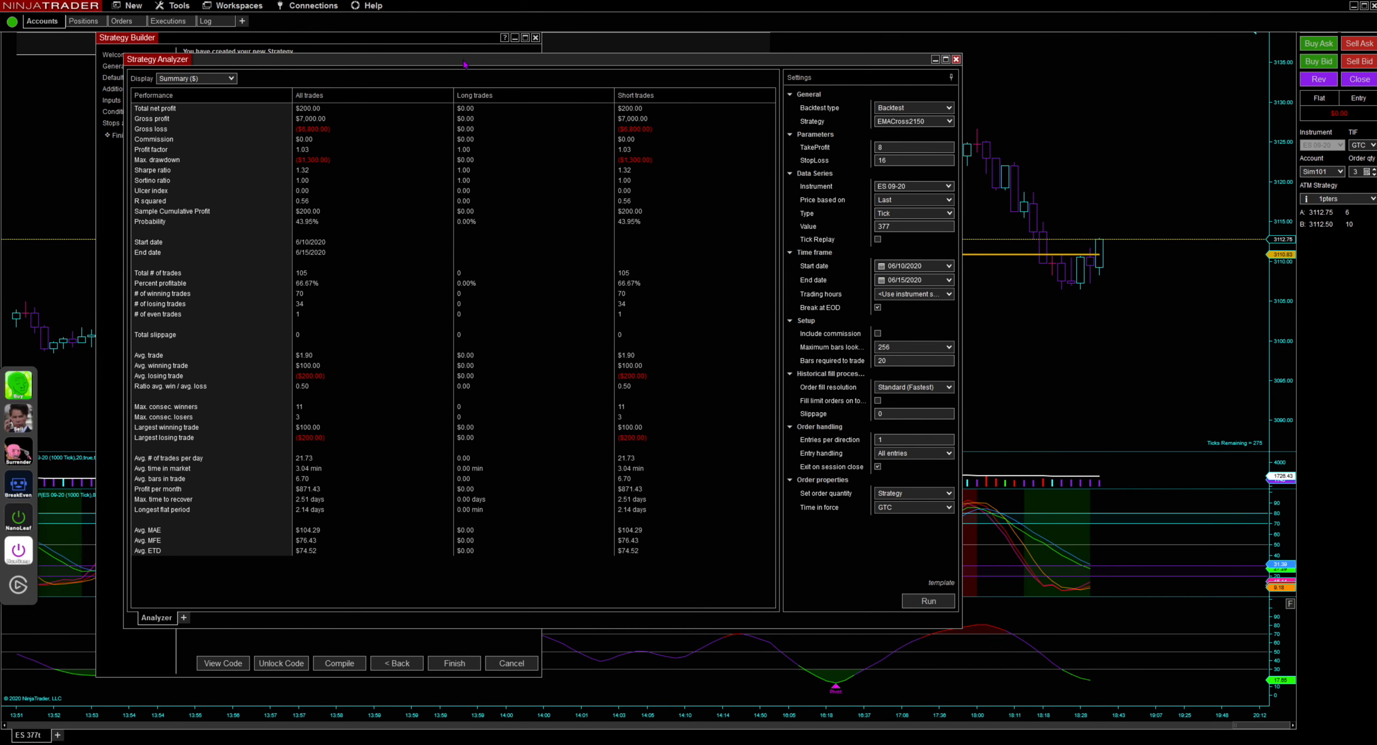
drag(465, 63, 723, 43)
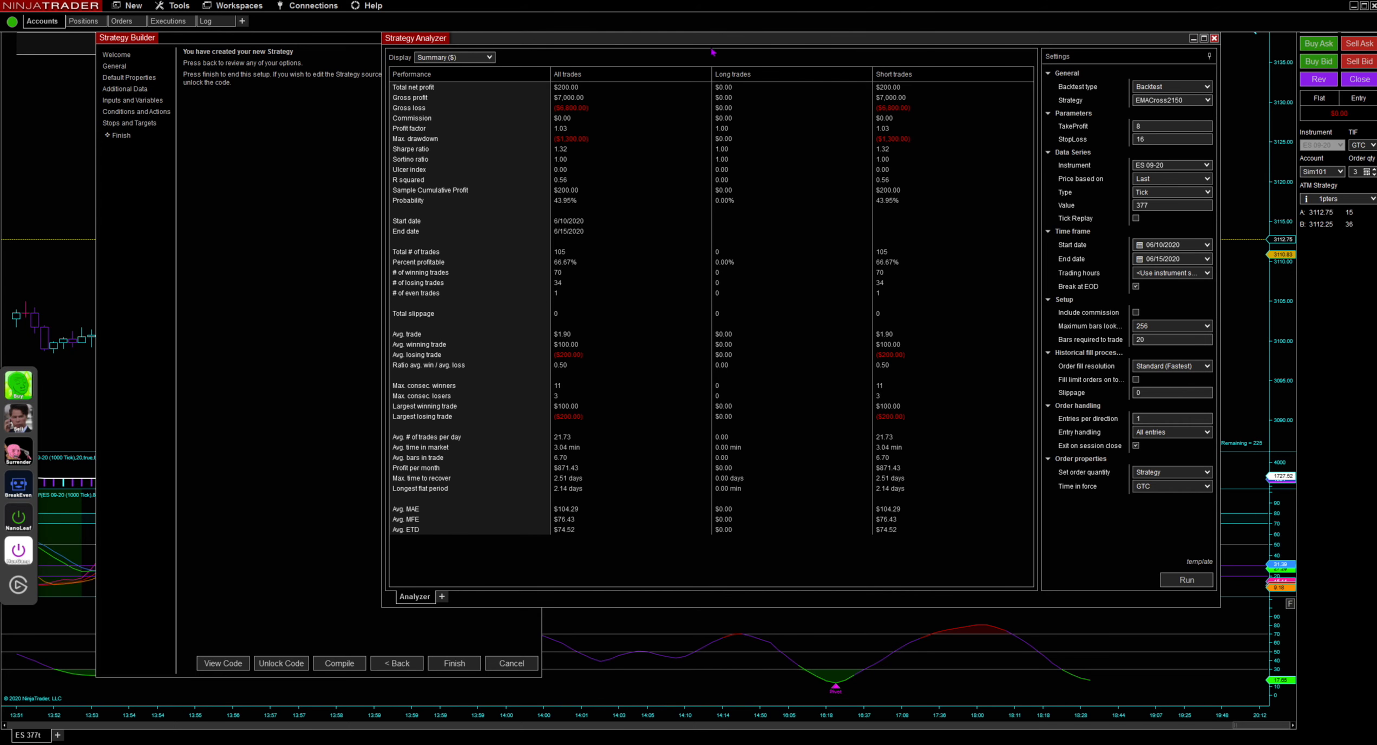